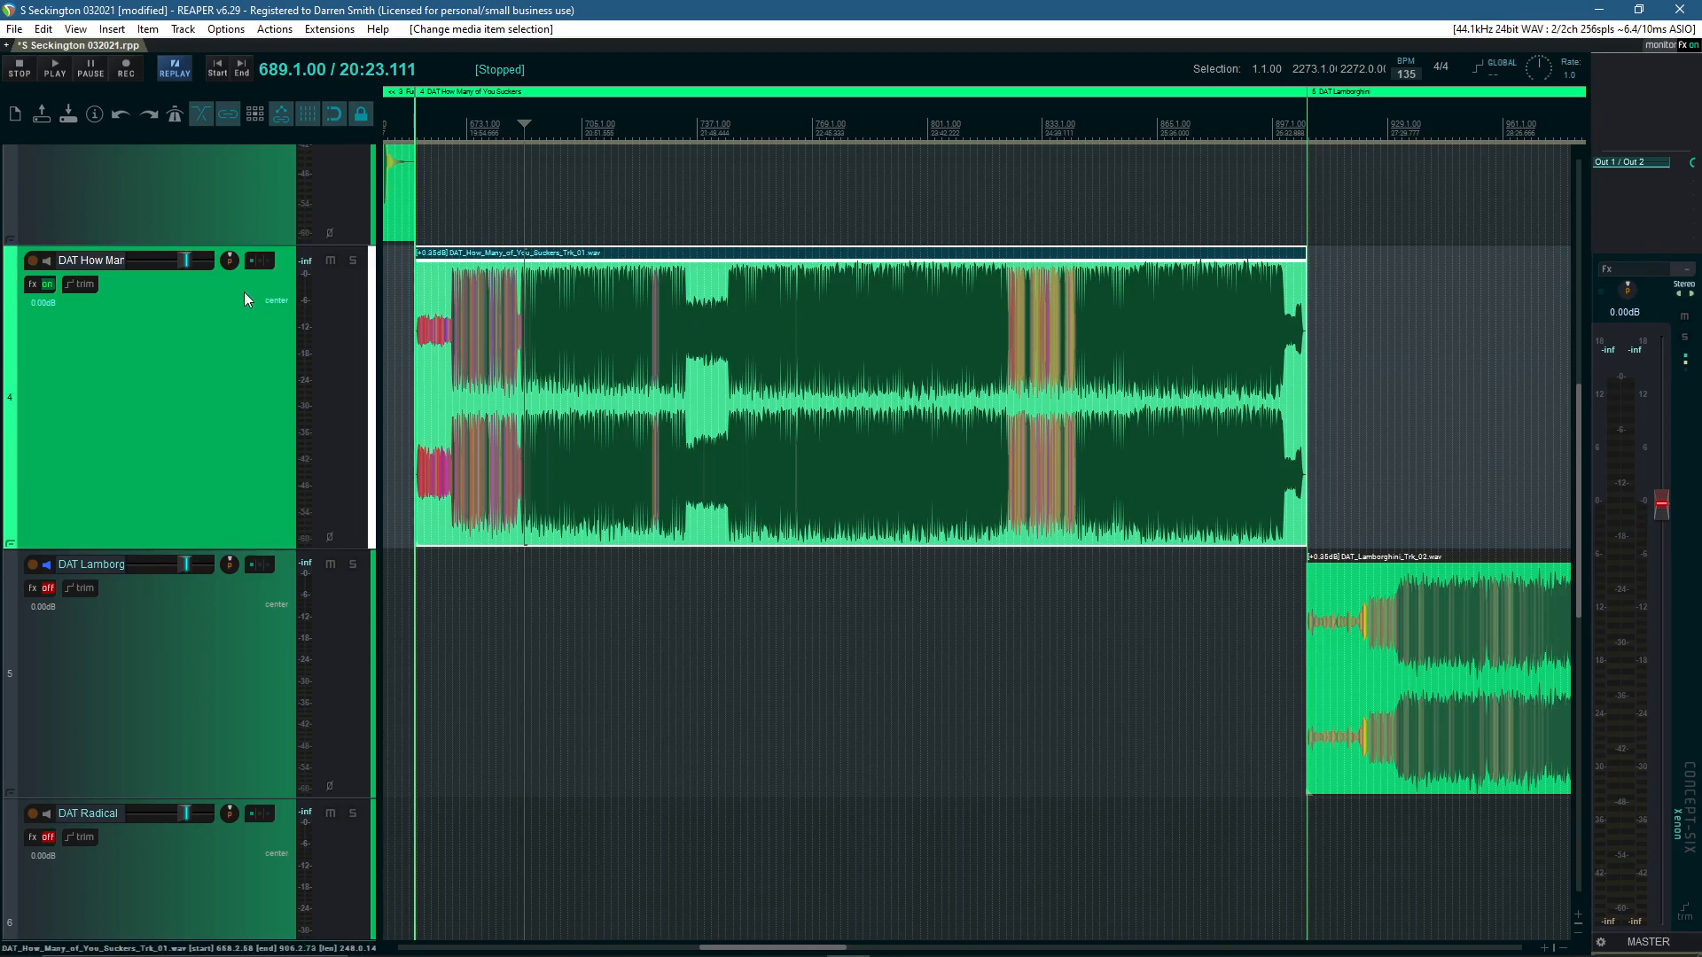
Audition the DAT How Many of You Suckers track from bar 689, sampling several sections through to bar 885, and stop playback
{"action": "key", "text": "space"}
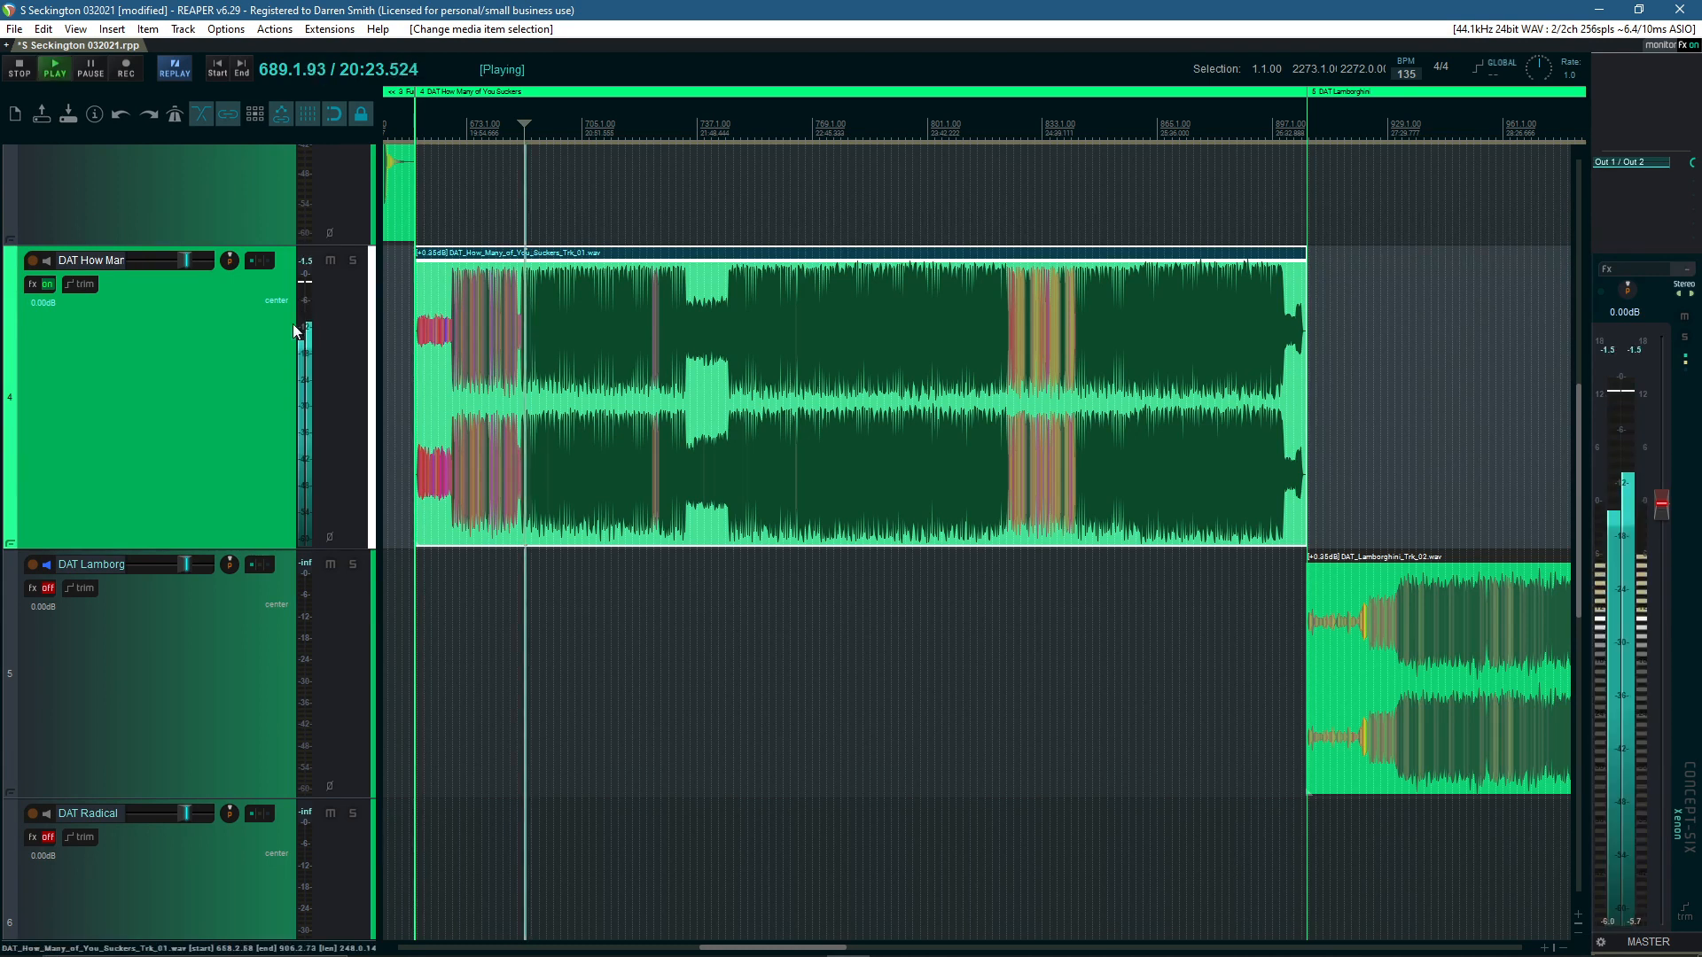
{"action": "left_click", "coordinate": [31, 284]}
{"action": "left_click", "coordinate": [28, 287]}
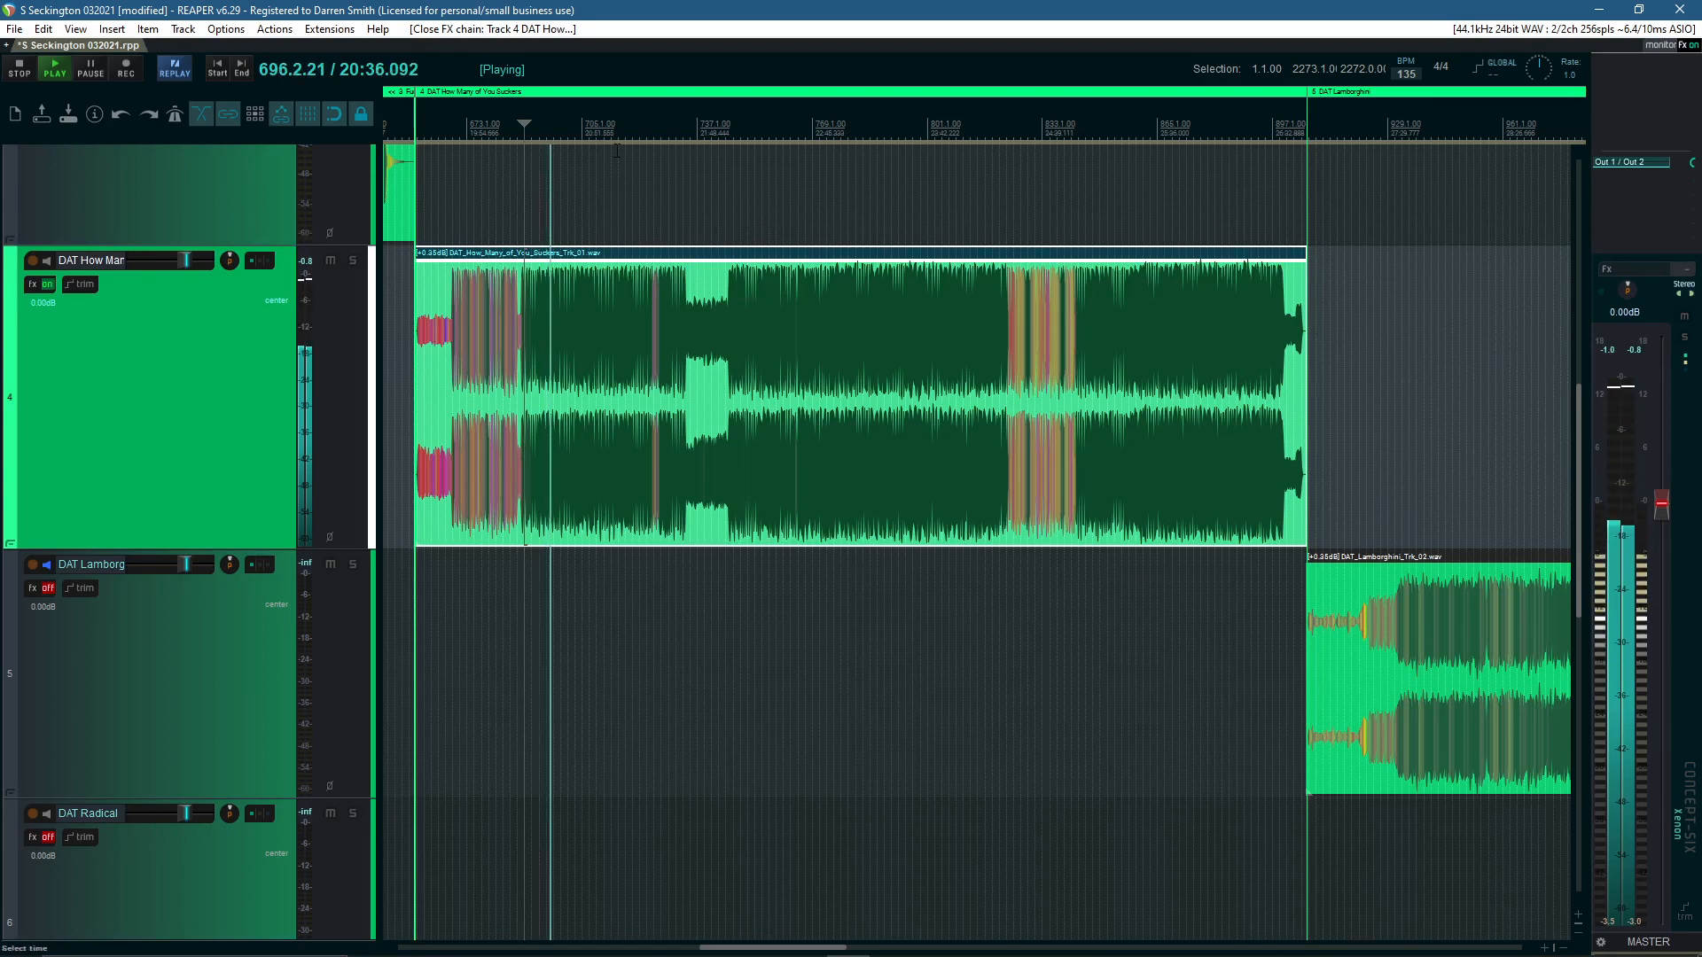
{"action": "left_click", "coordinate": [639, 133]}
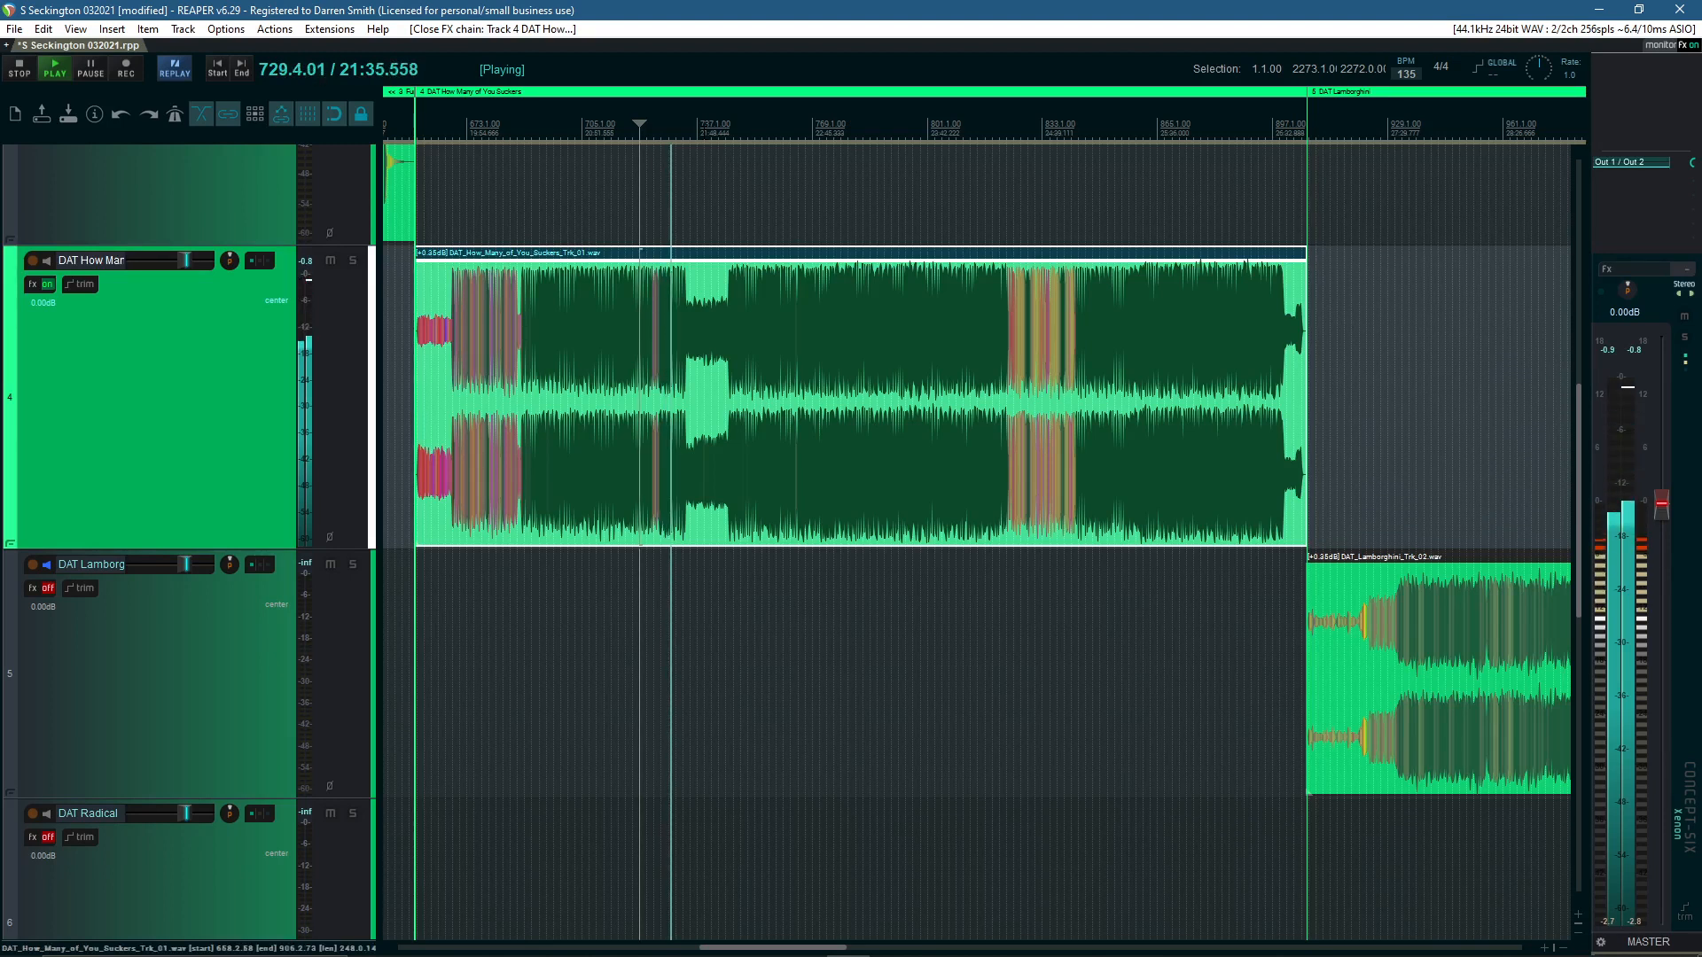
{"action": "left_click", "coordinate": [704, 390]}
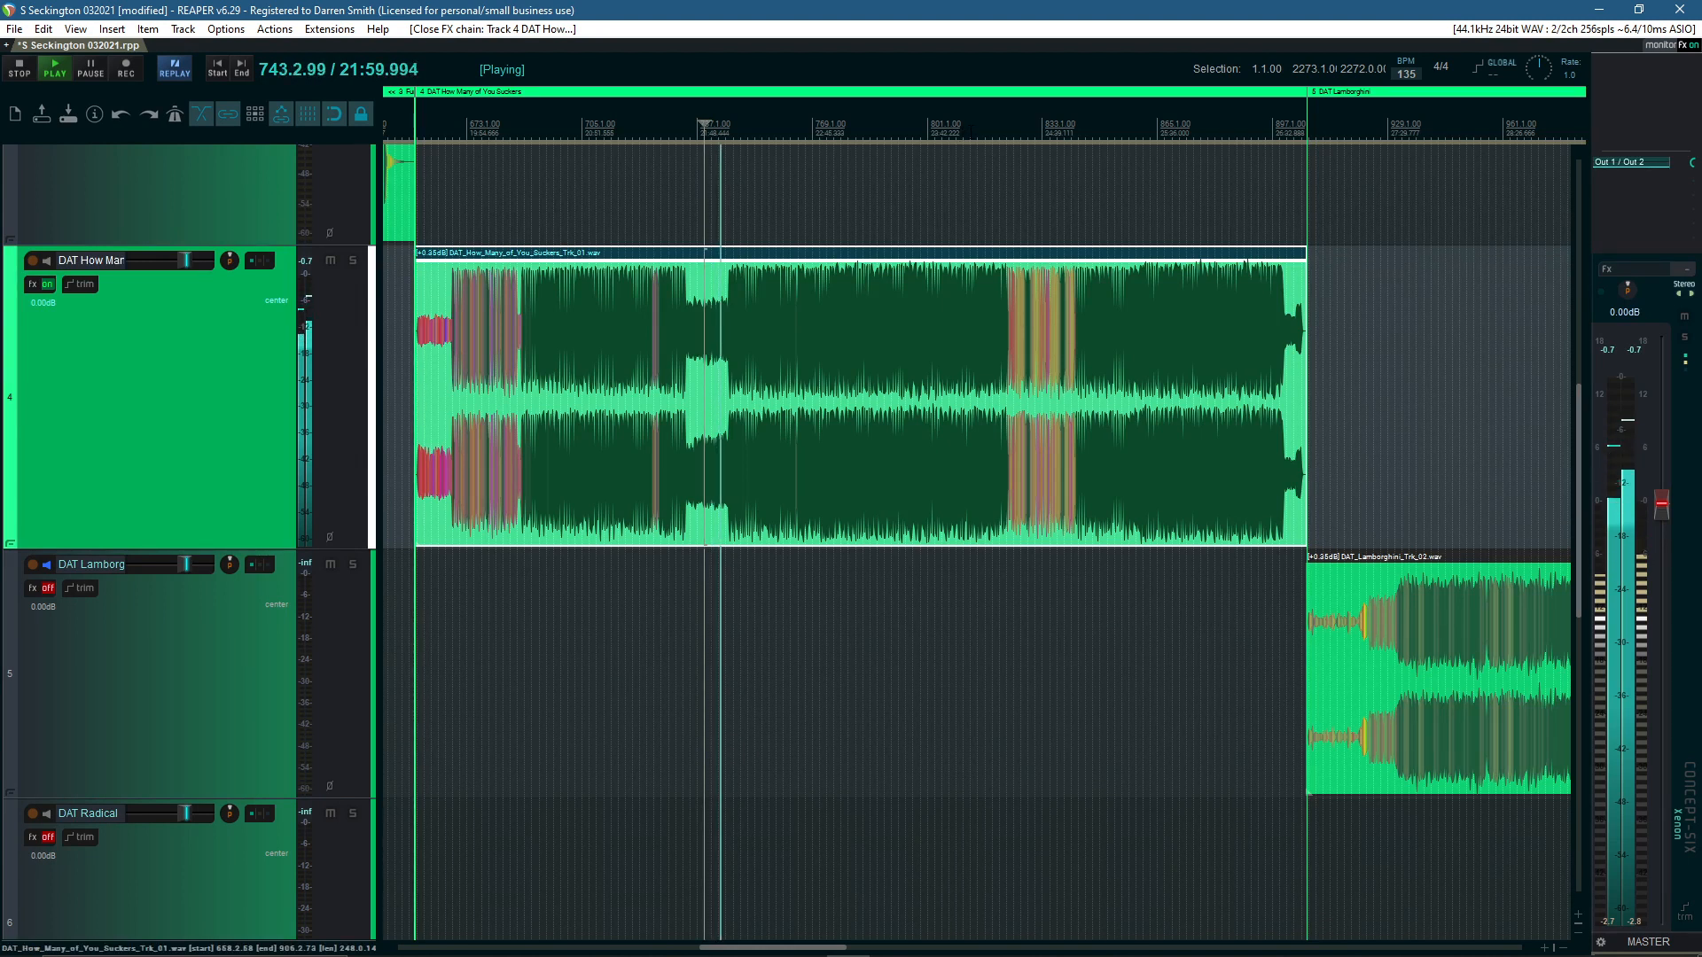
{"action": "left_click", "coordinate": [971, 131]}
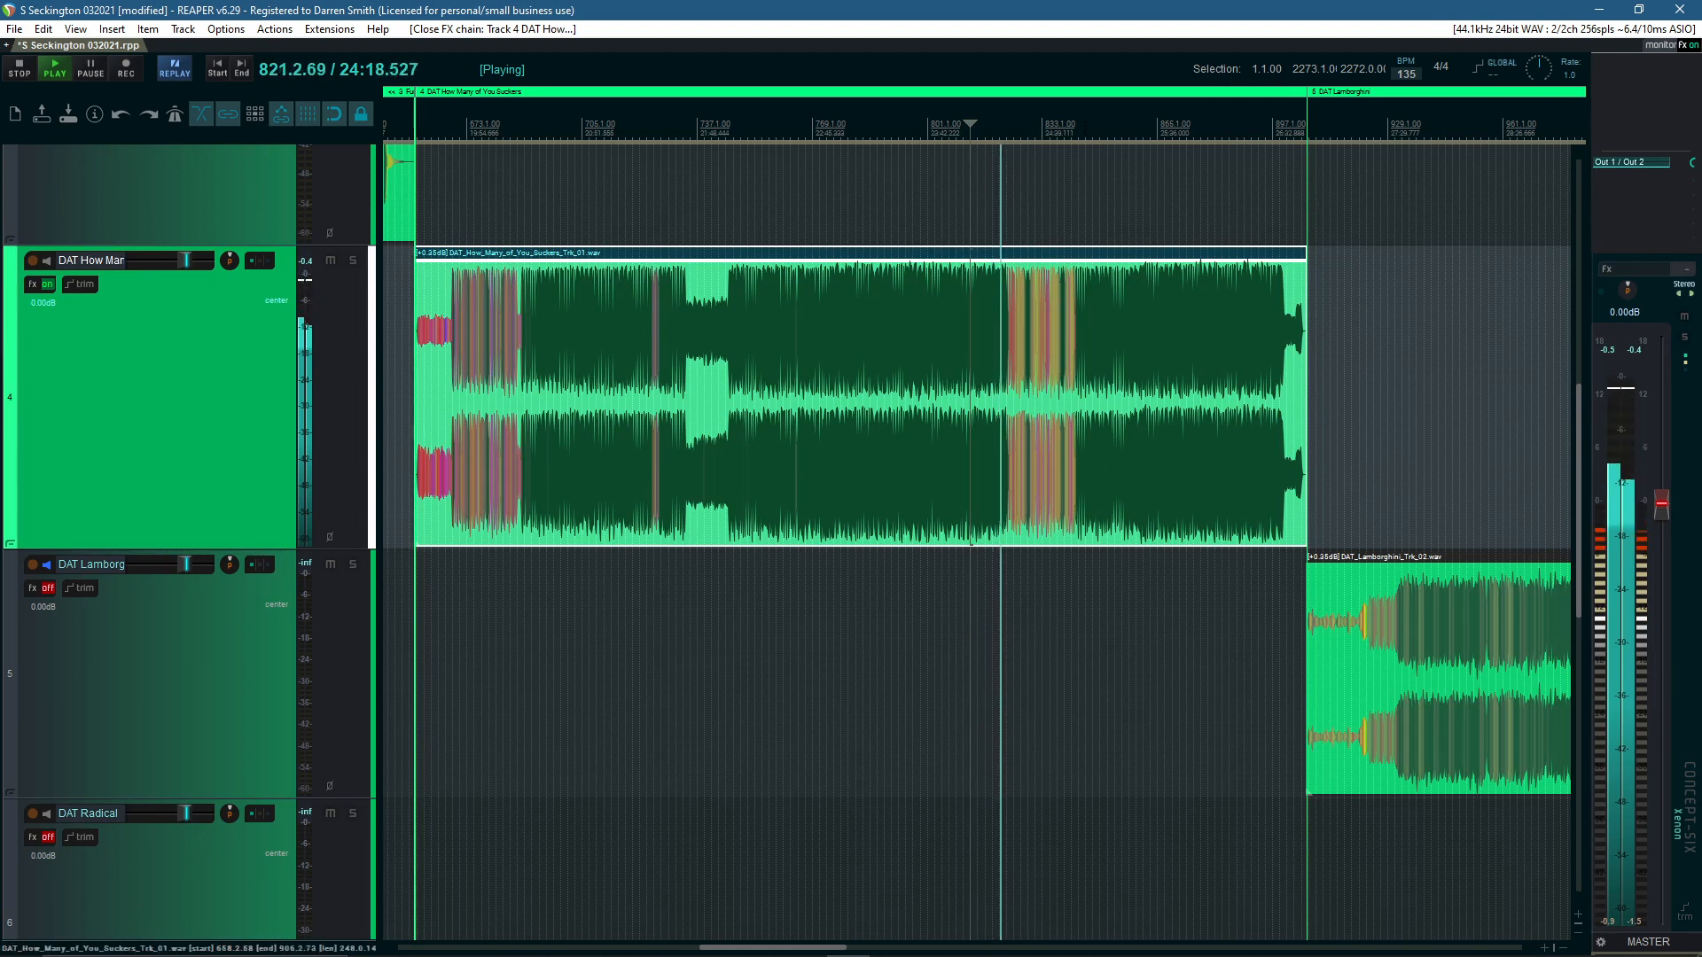
{"action": "left_click", "coordinate": [1087, 204]}
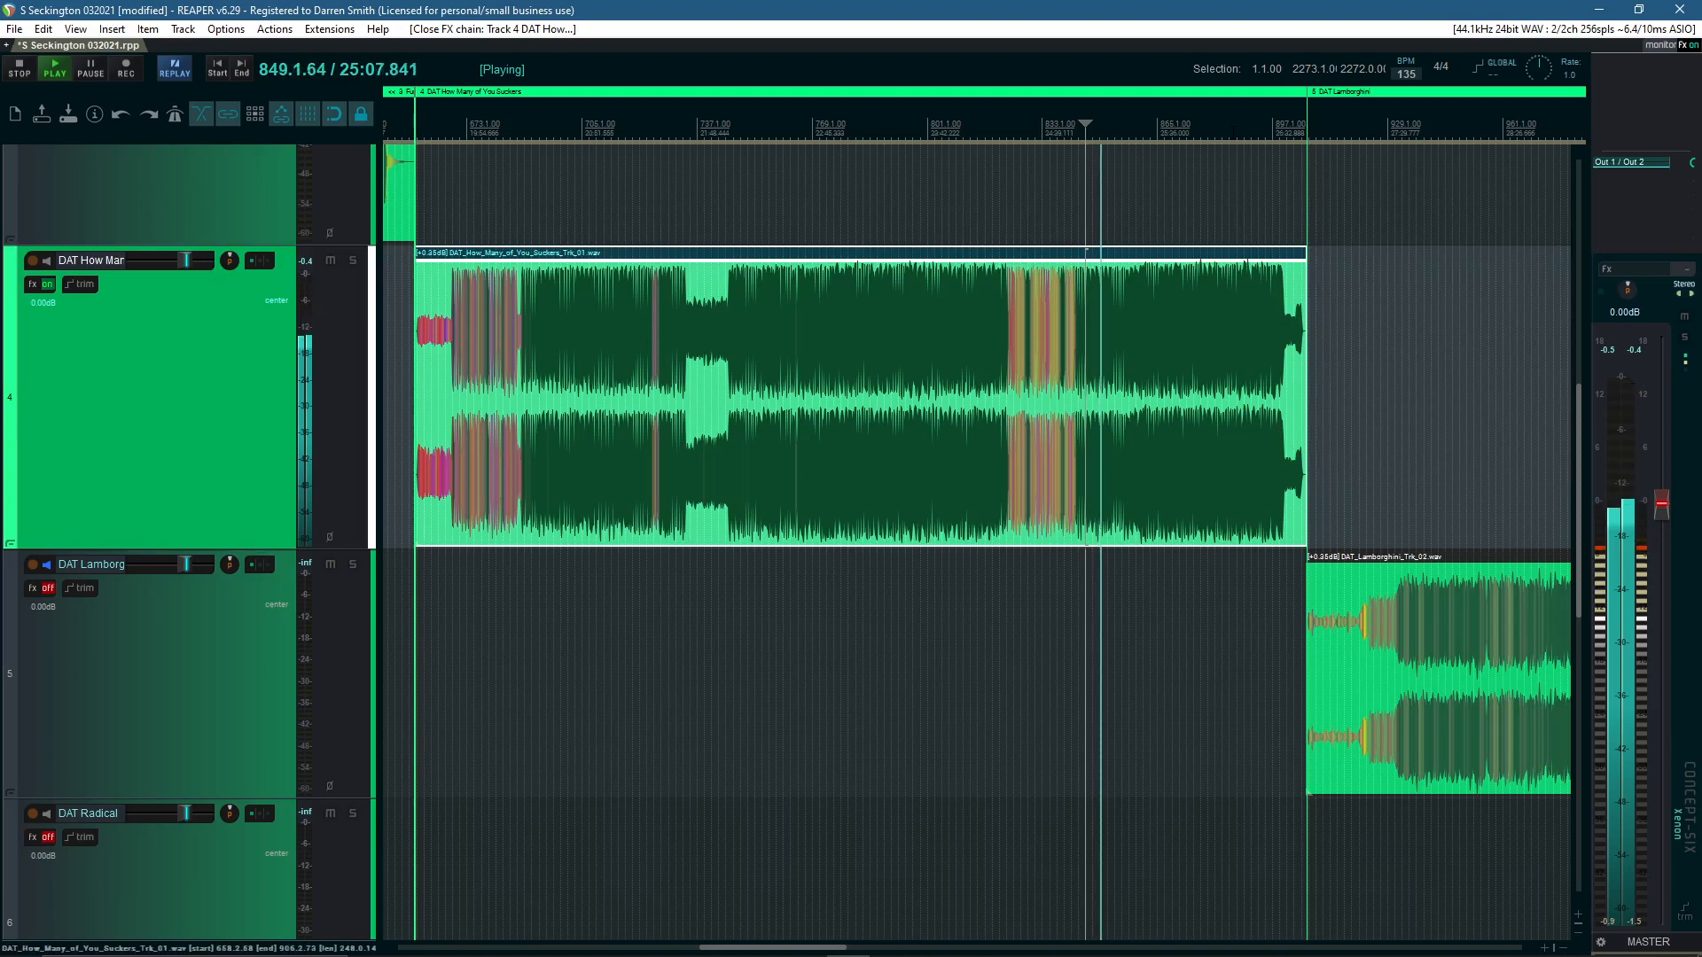
{"action": "left_click", "coordinate": [1229, 390]}
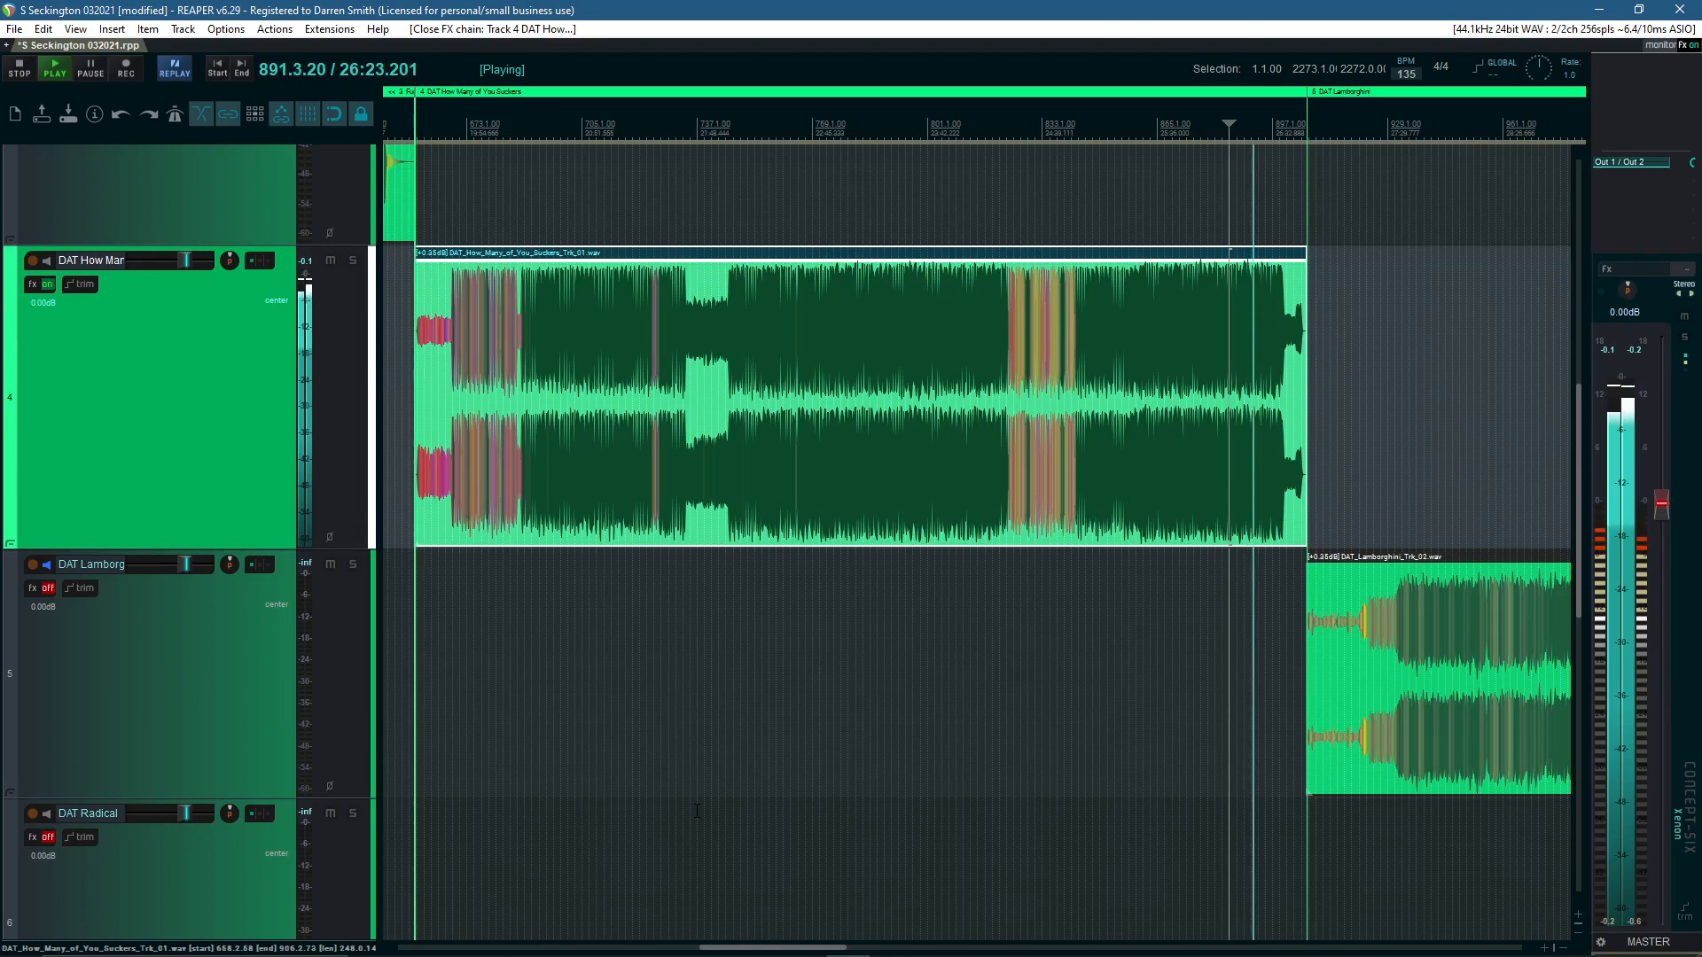
{"action": "key", "text": "space"}
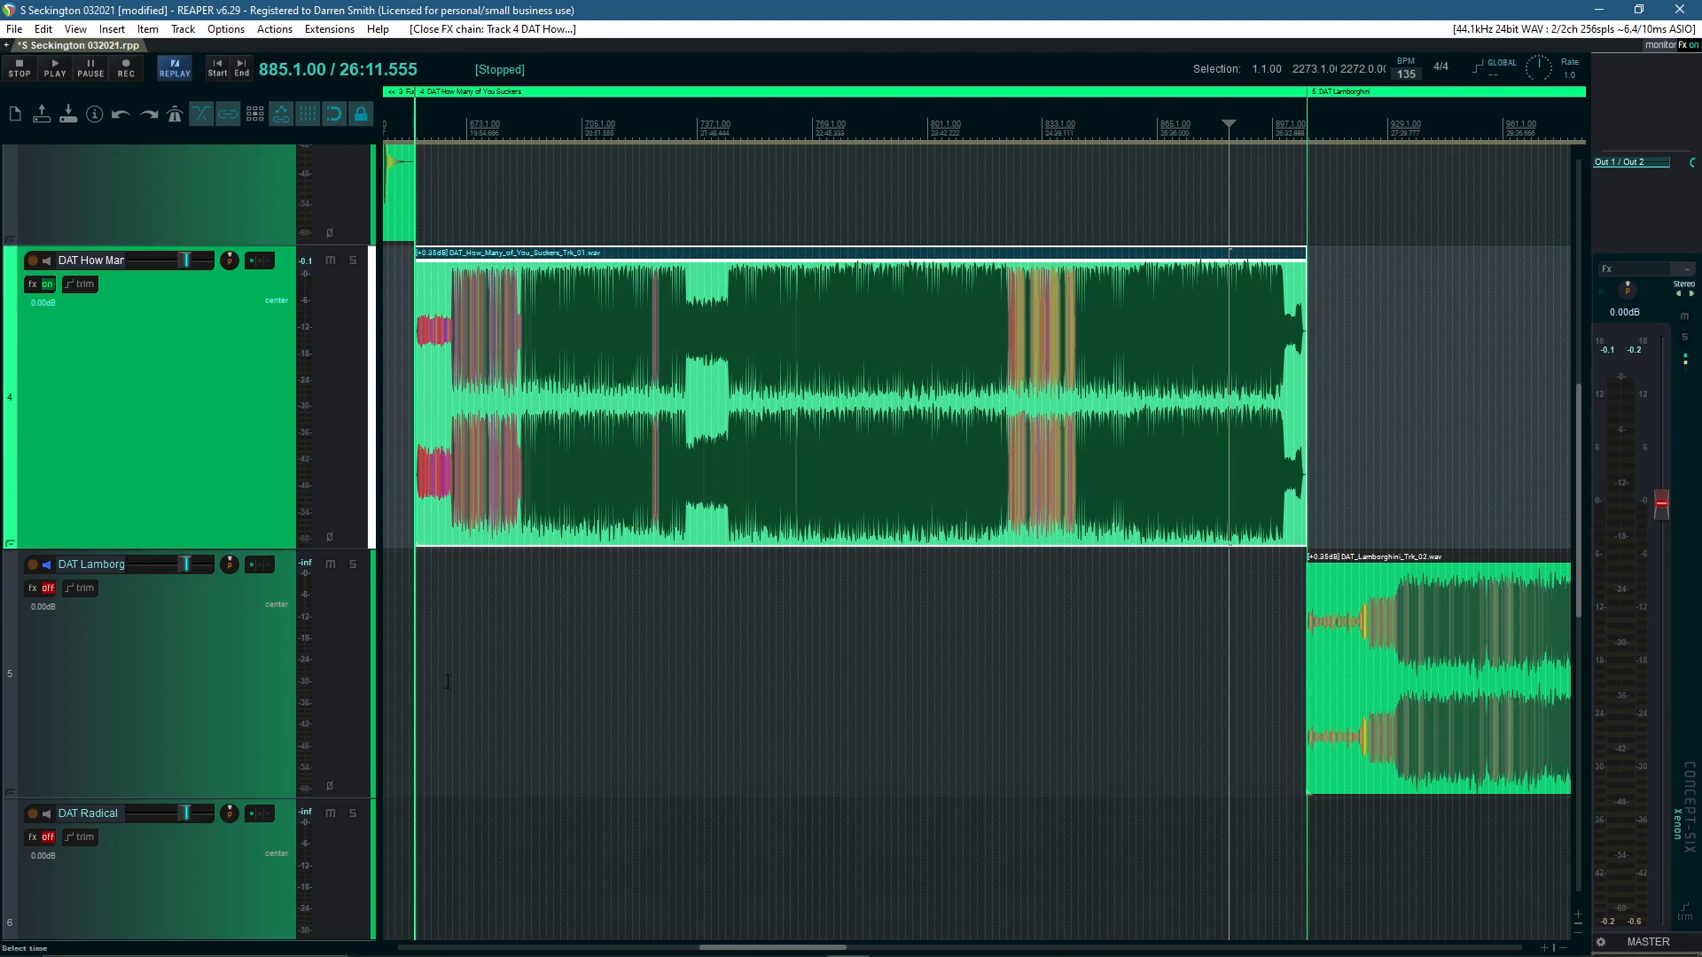
Enable the TR5 Stealth Limiter in track 4's effects chain and compare it on and off while playing from bar 751
{"action": "left_click", "coordinate": [33, 284]}
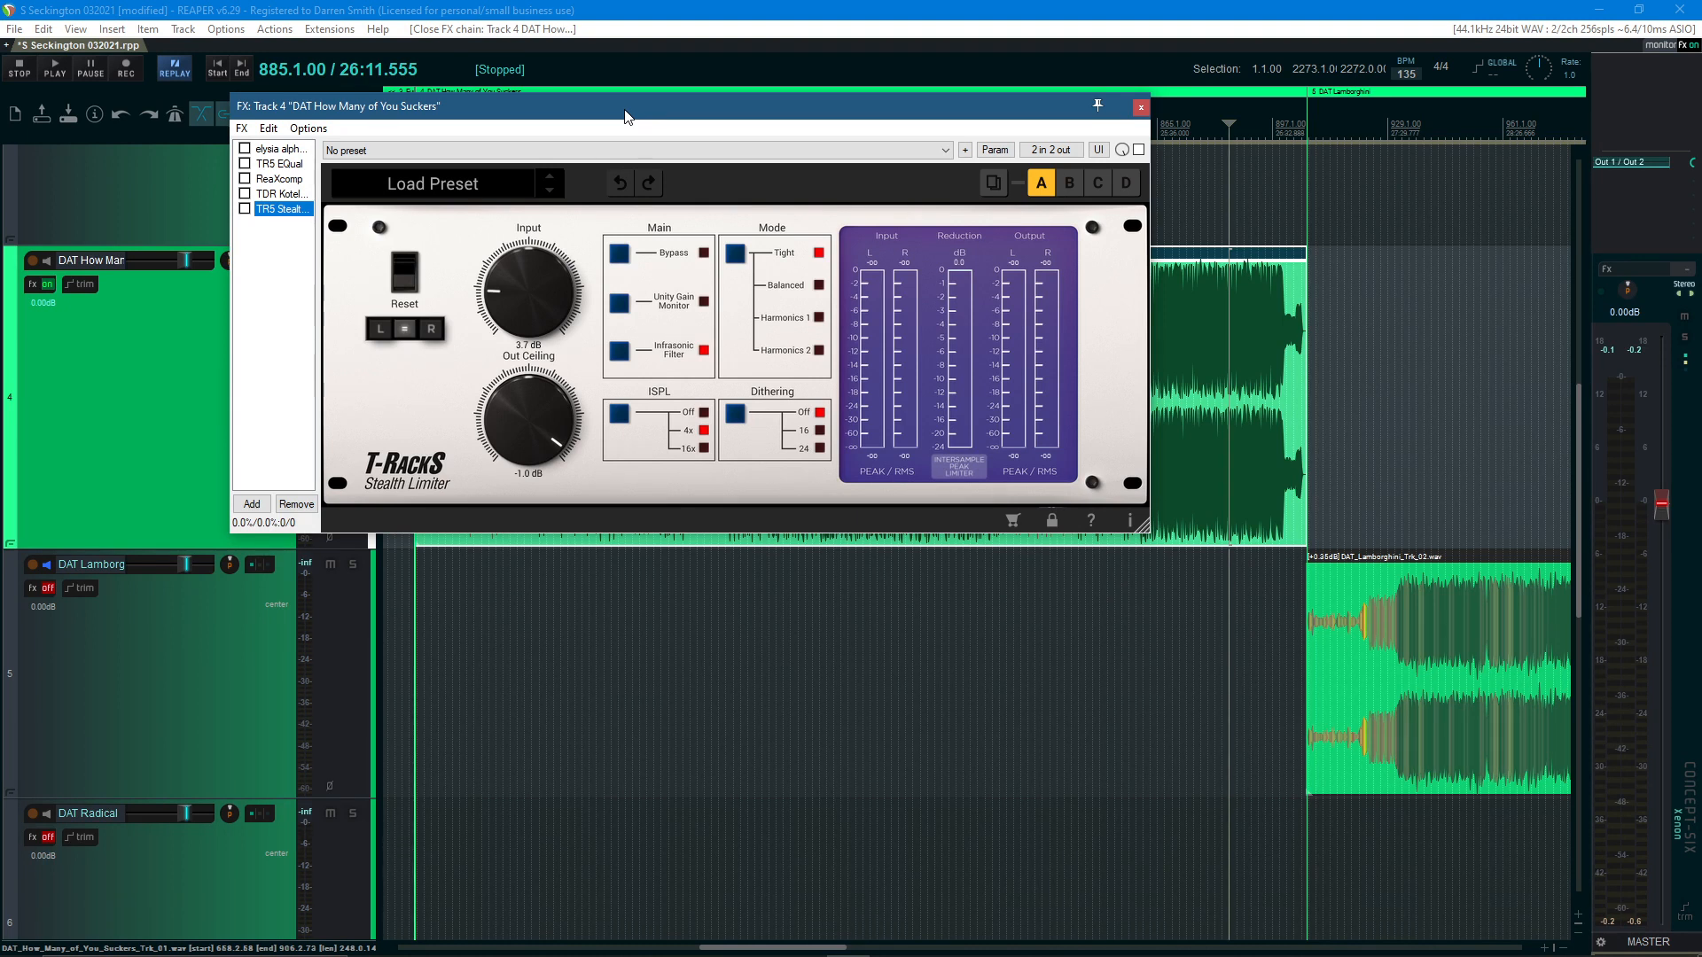
{"action": "left_click_drag", "start_coordinate": [657, 111], "coordinate": [874, 433]}
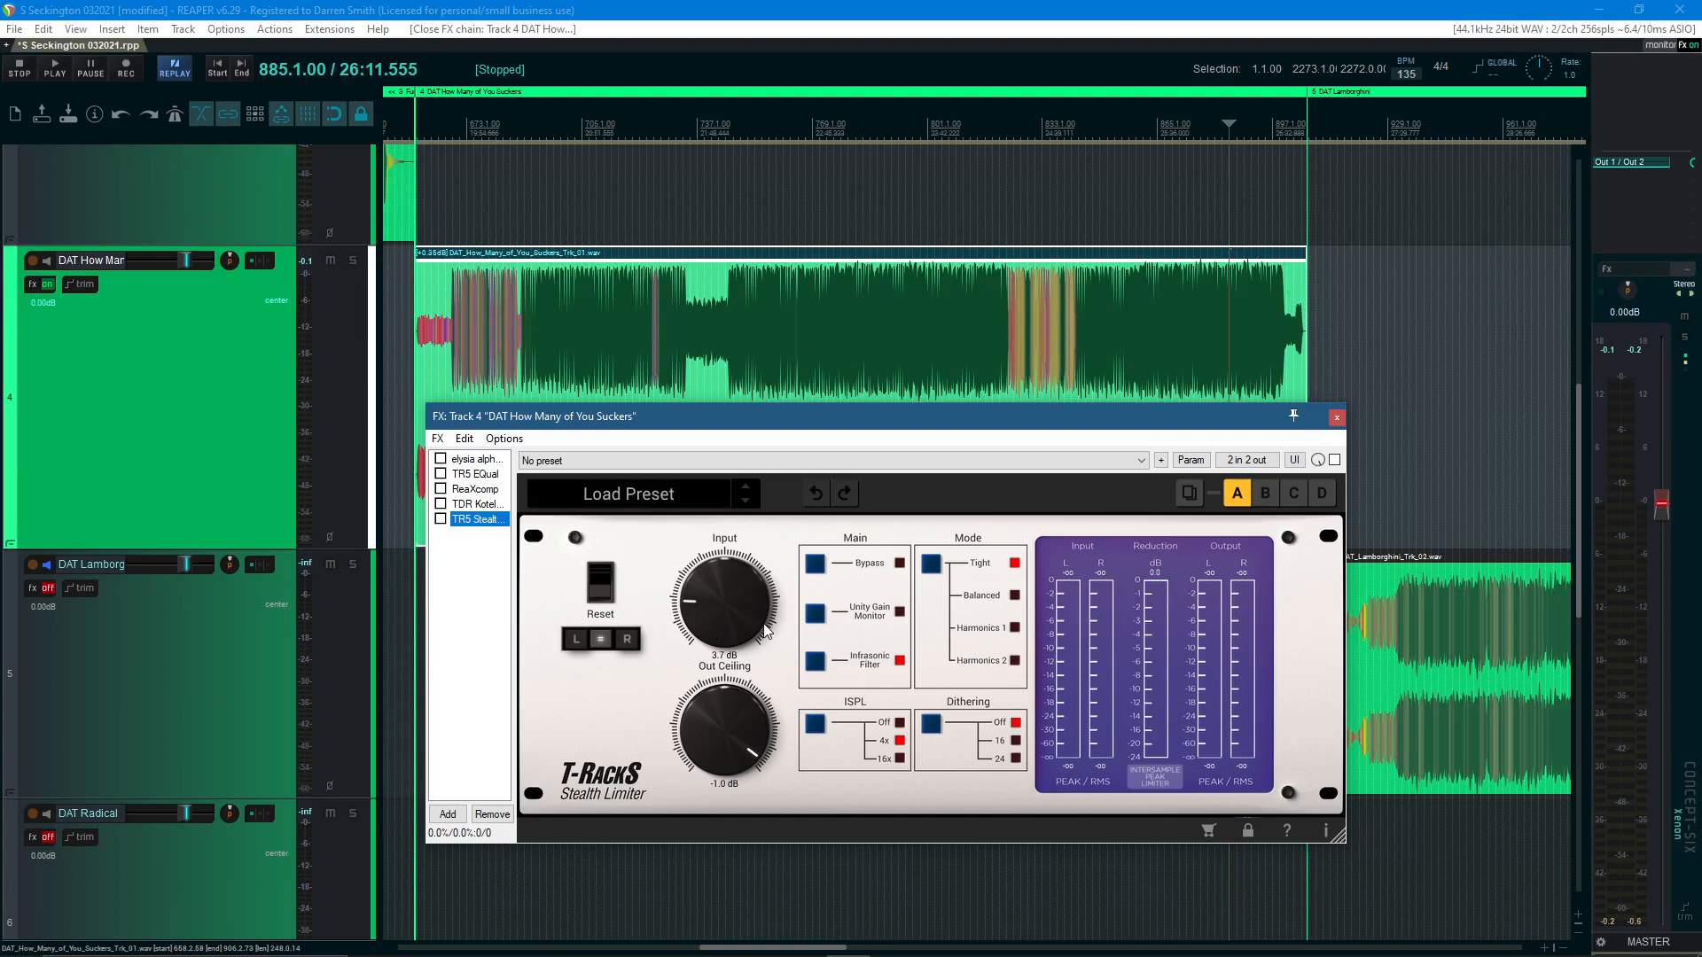
{"action": "left_click", "coordinate": [441, 519]}
{"action": "left_click", "coordinate": [751, 129]}
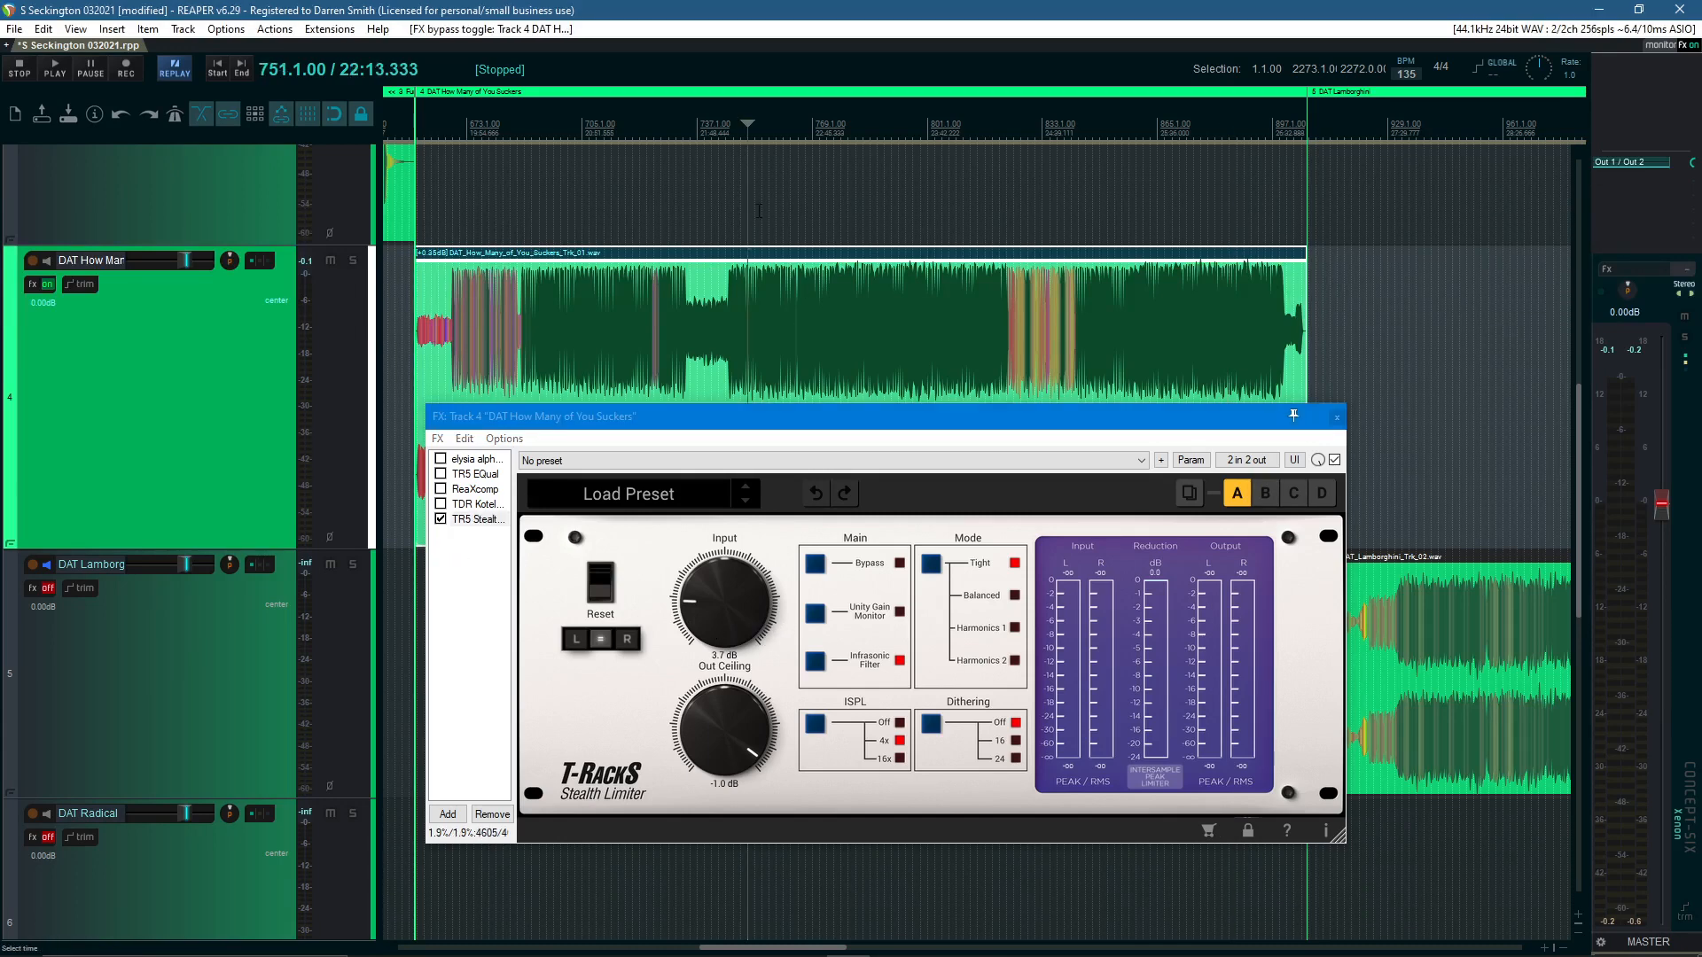
{"action": "key", "text": "space"}
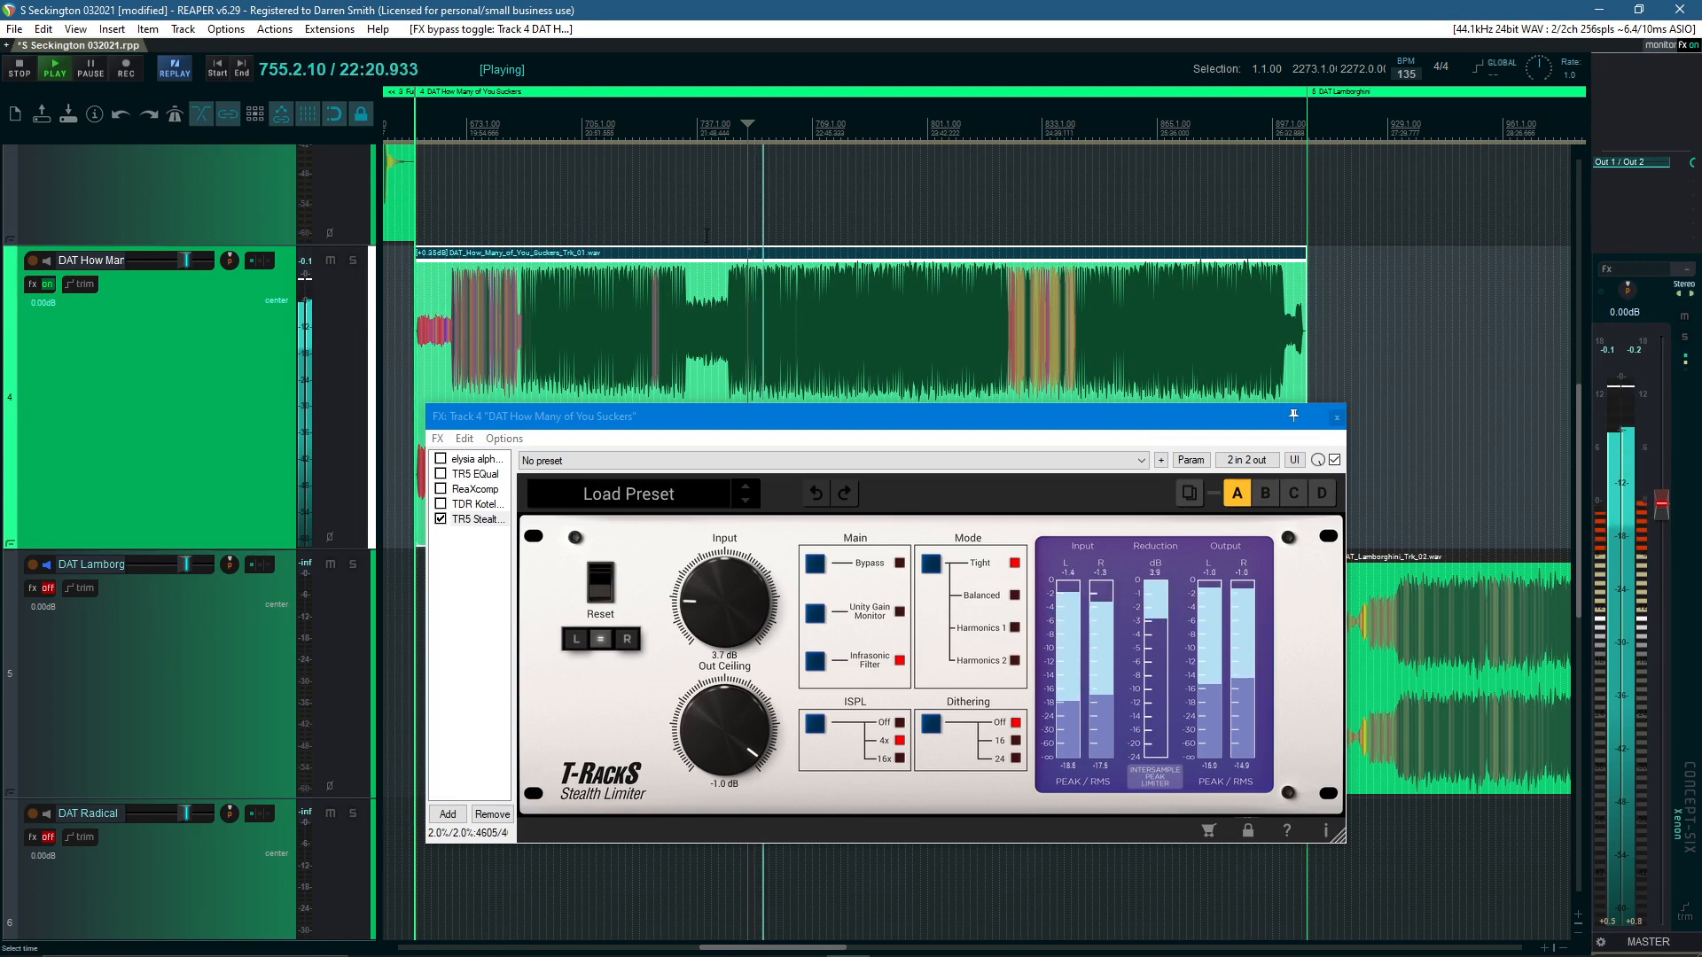
{"action": "left_click", "coordinate": [440, 519]}
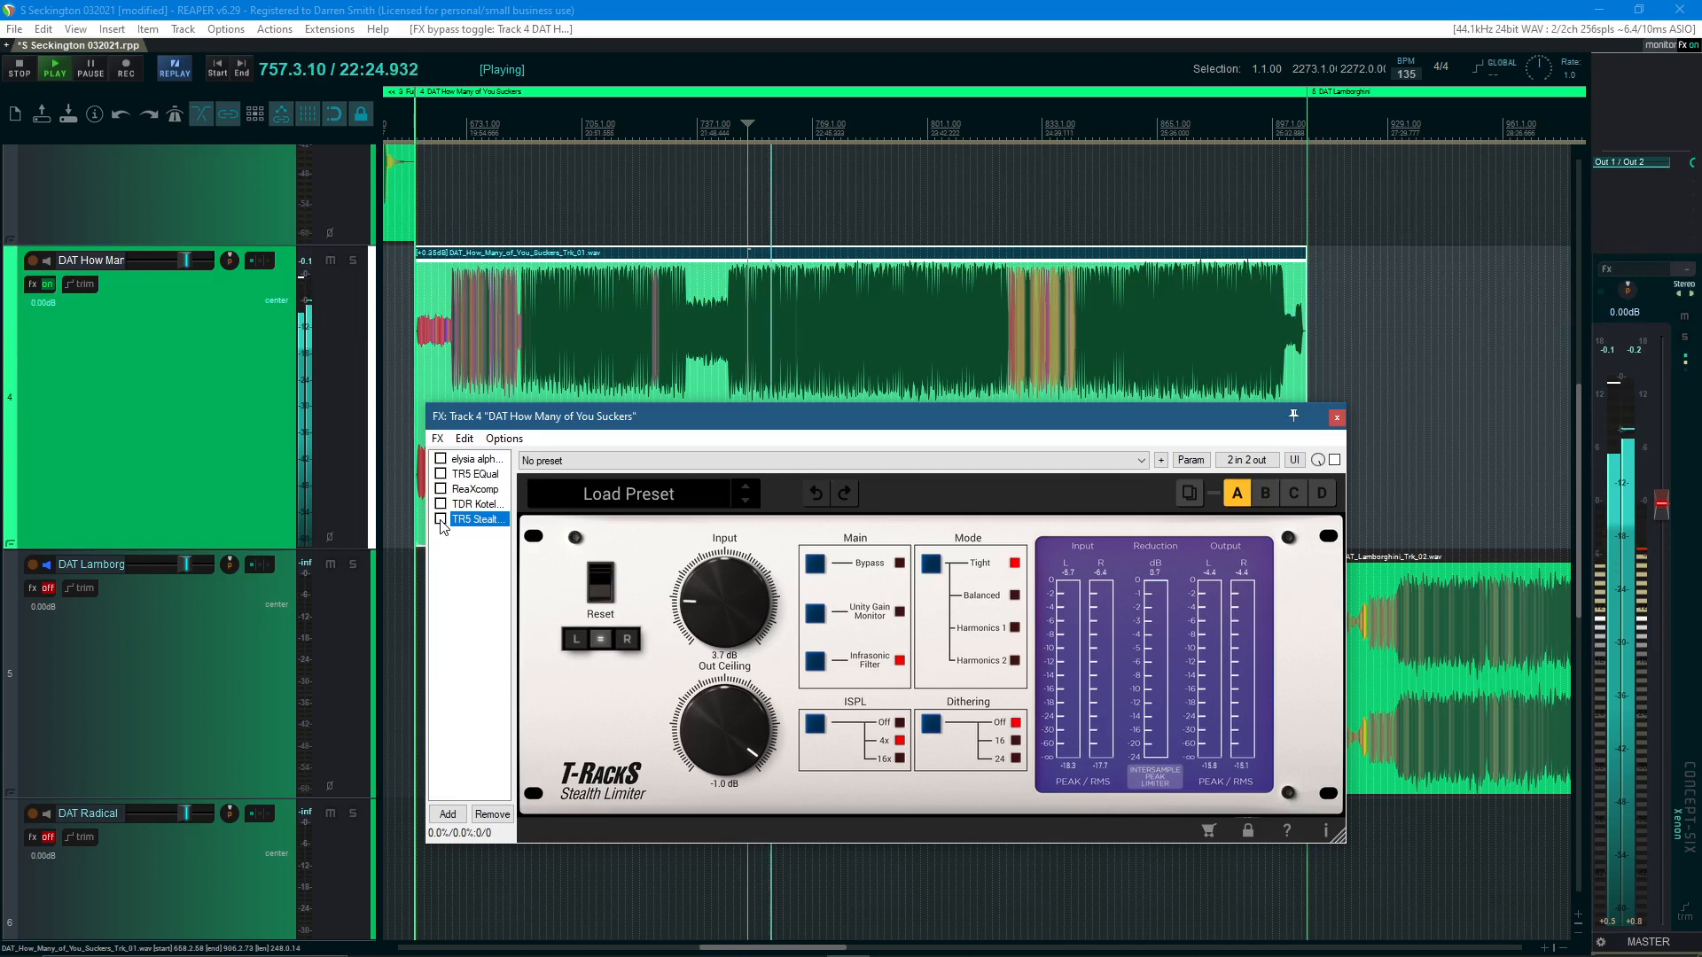
{"action": "left_click", "coordinate": [441, 519]}
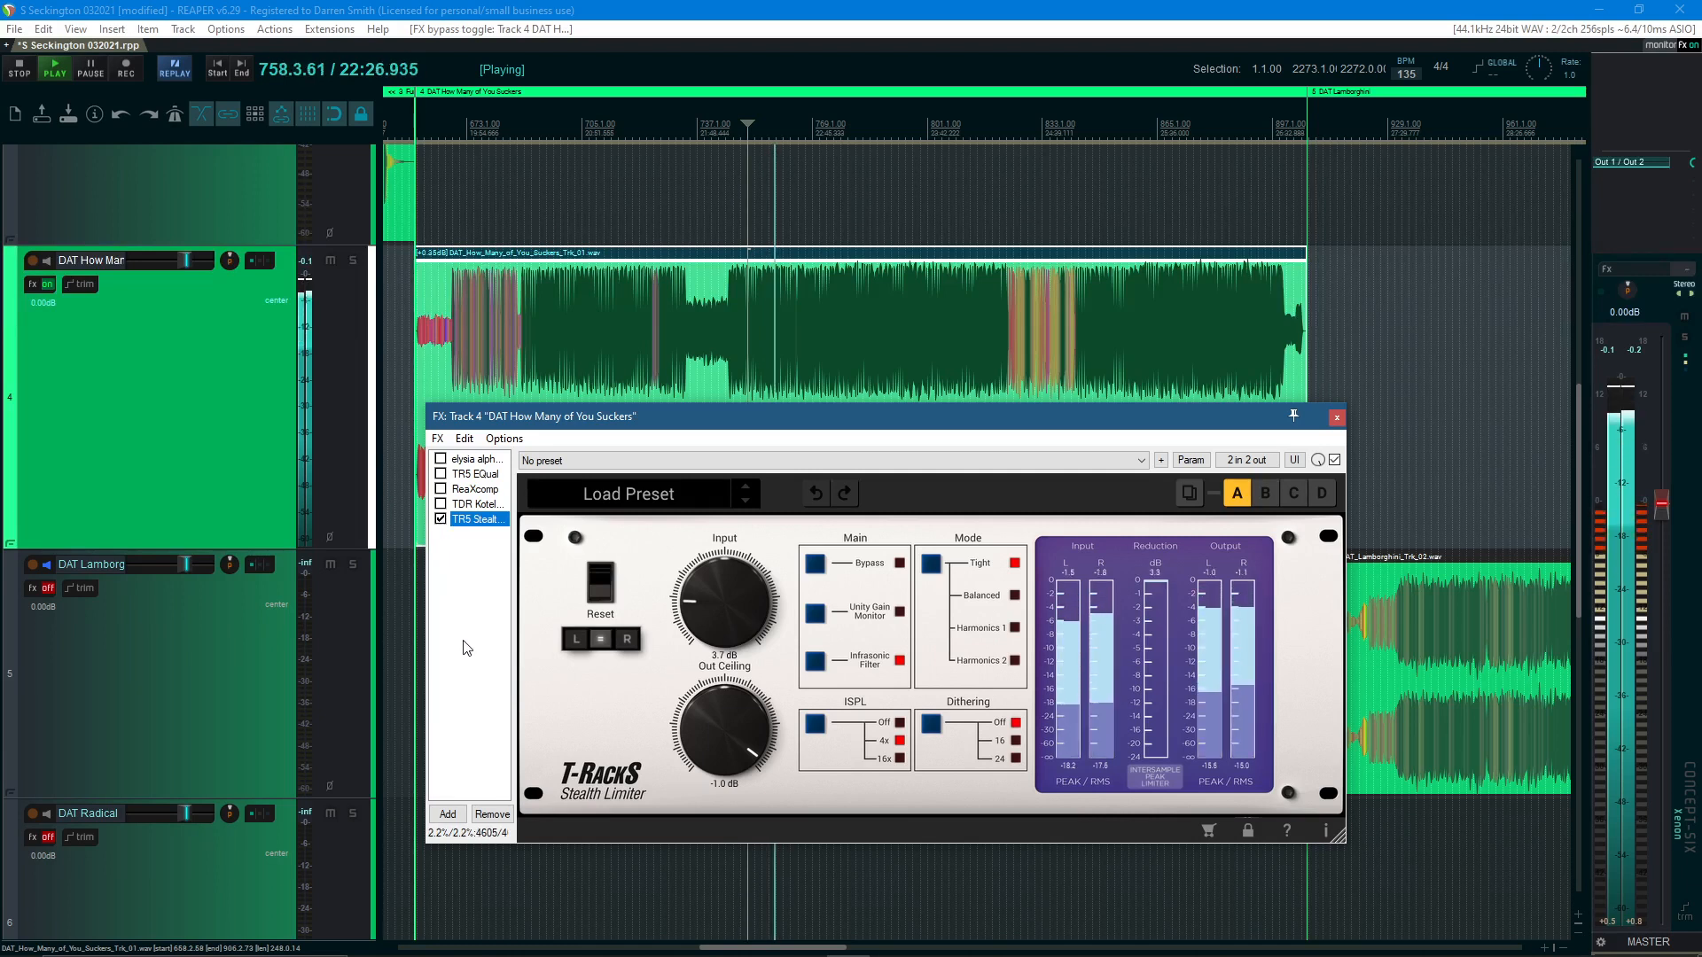
Measure the track's loudness from bar 865 with the dpMeter5 monitoring meter, resetting its readings during playback
{"action": "key", "text": "alt+d"}
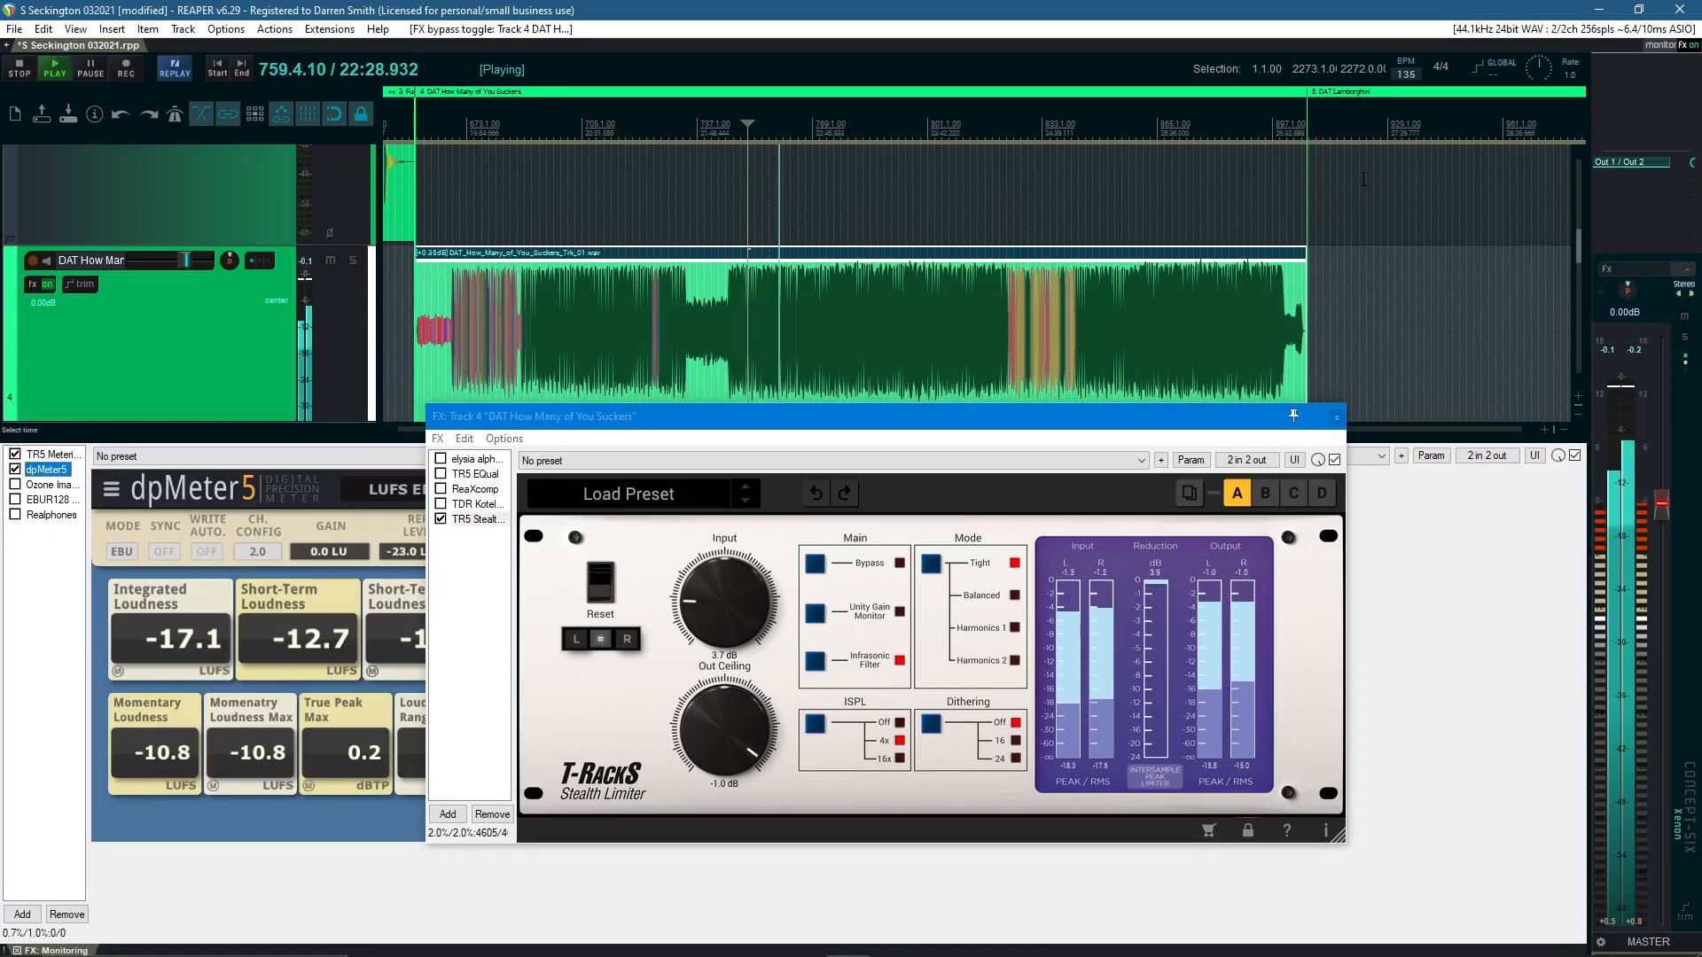
{"action": "left_click", "coordinate": [1337, 416]}
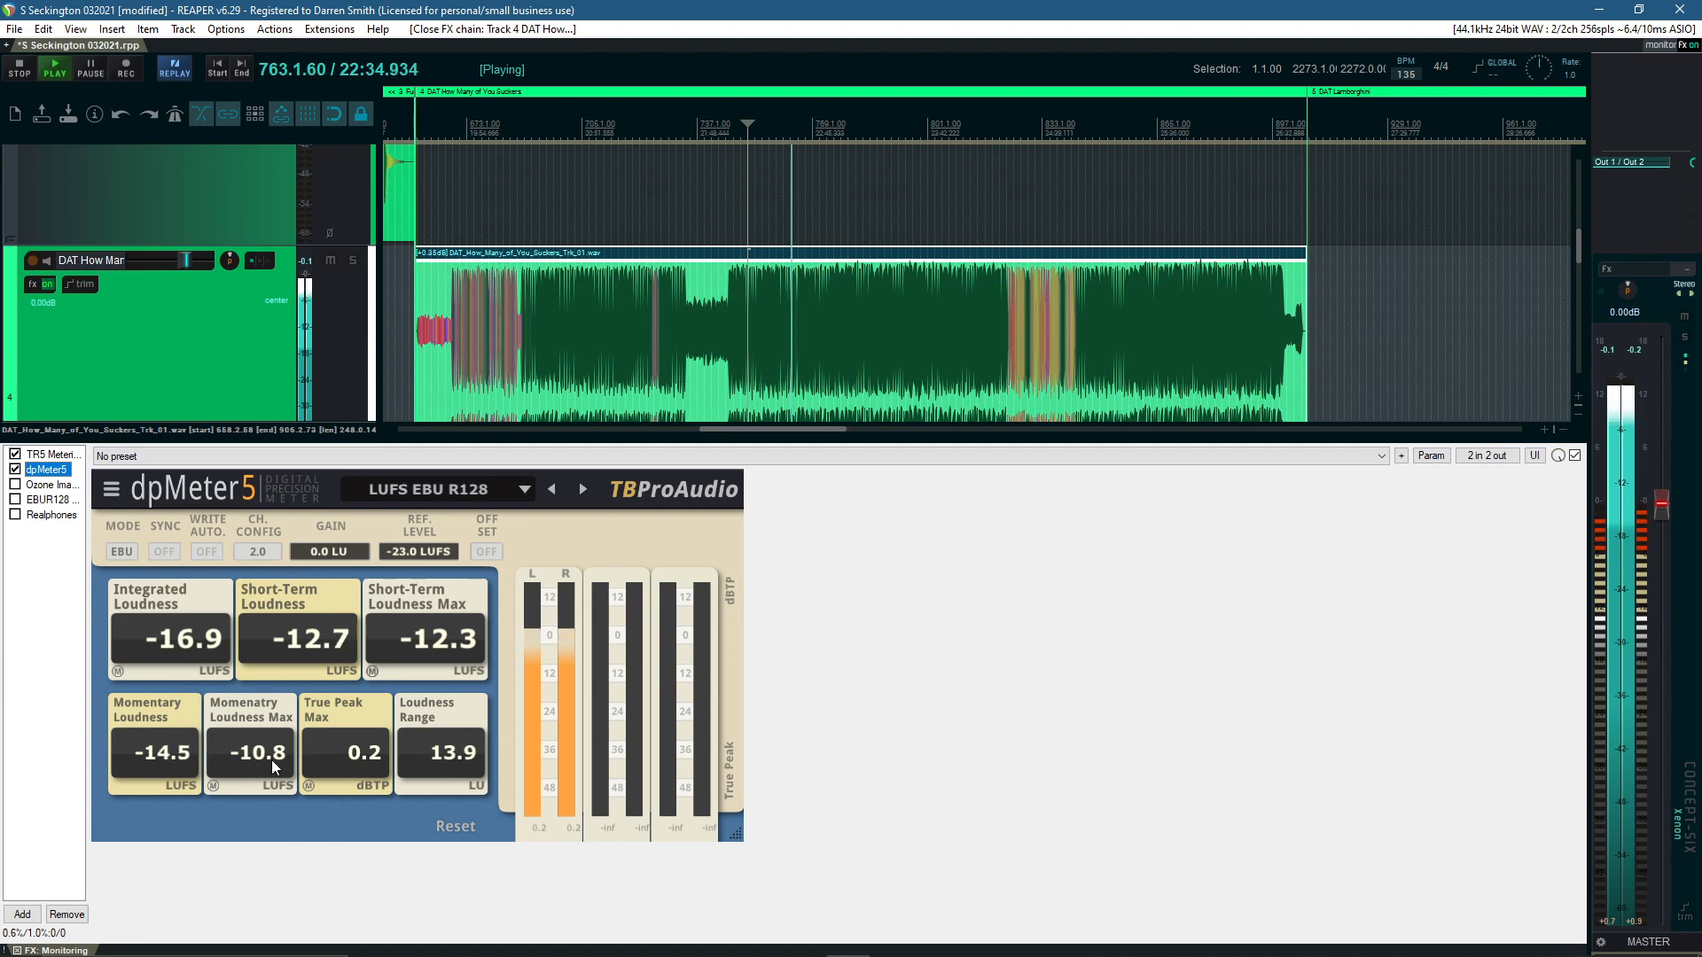
{"action": "left_click", "coordinate": [1155, 168]}
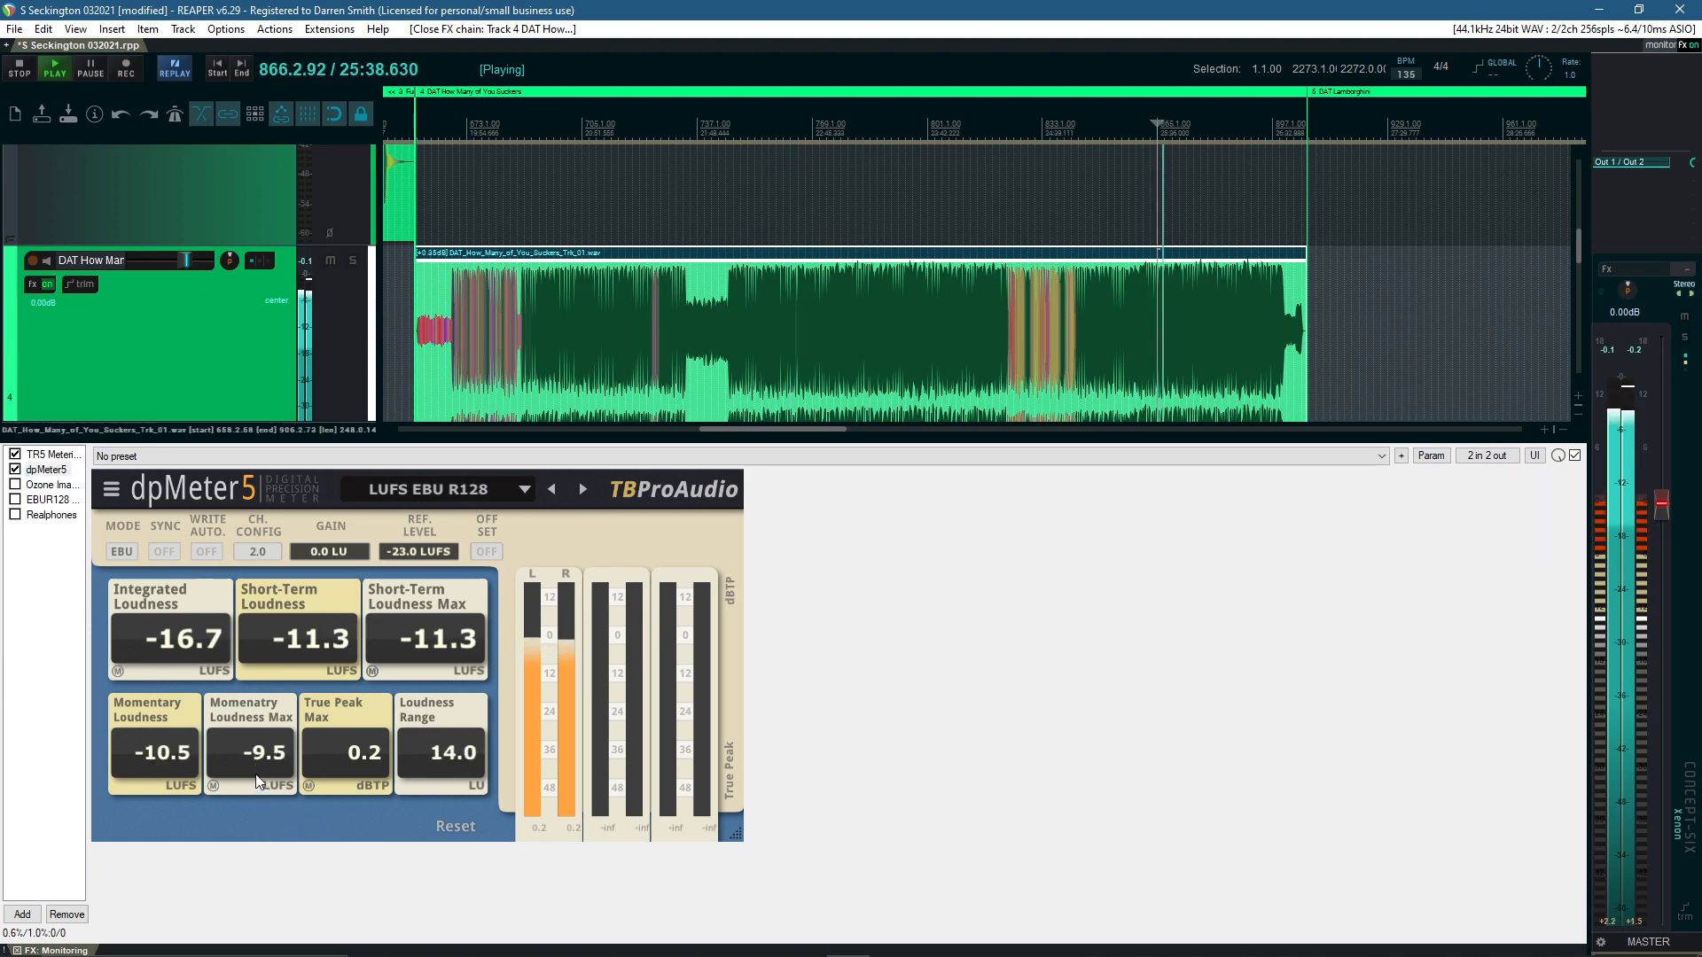
{"action": "left_click", "coordinate": [468, 829]}
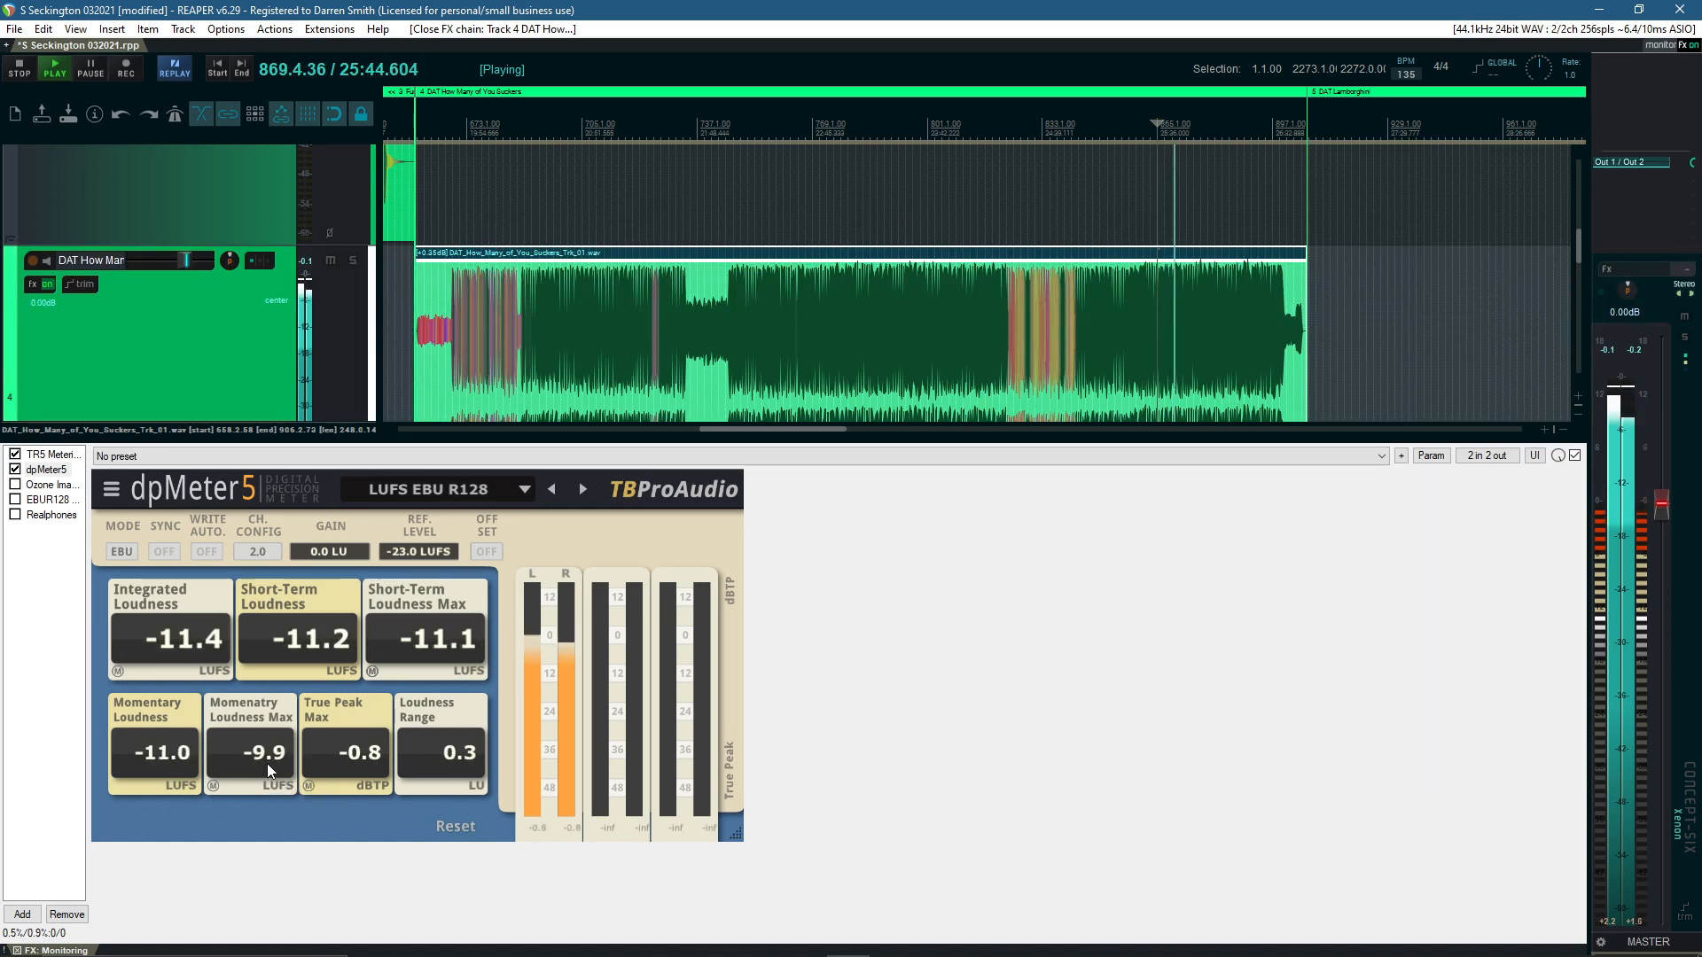
{"action": "key", "text": "space"}
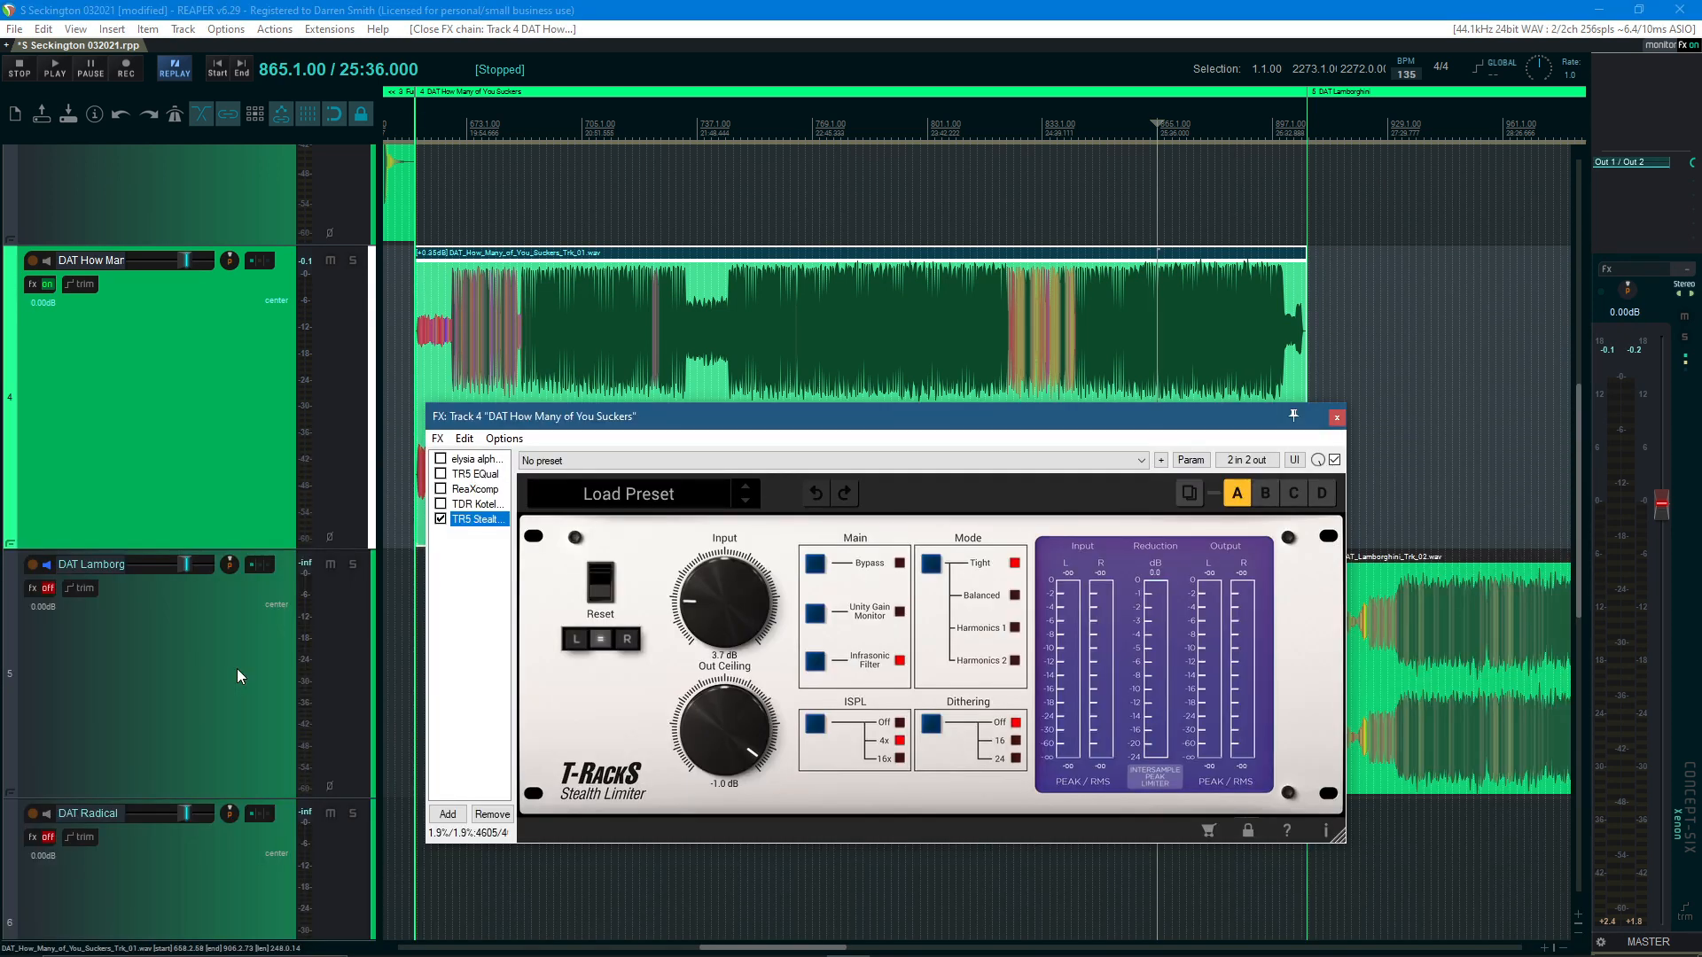
Enable the elysia alpha compressor on track 4 and compare it on and off while playing from bar 753
{"action": "left_click", "coordinate": [479, 463]}
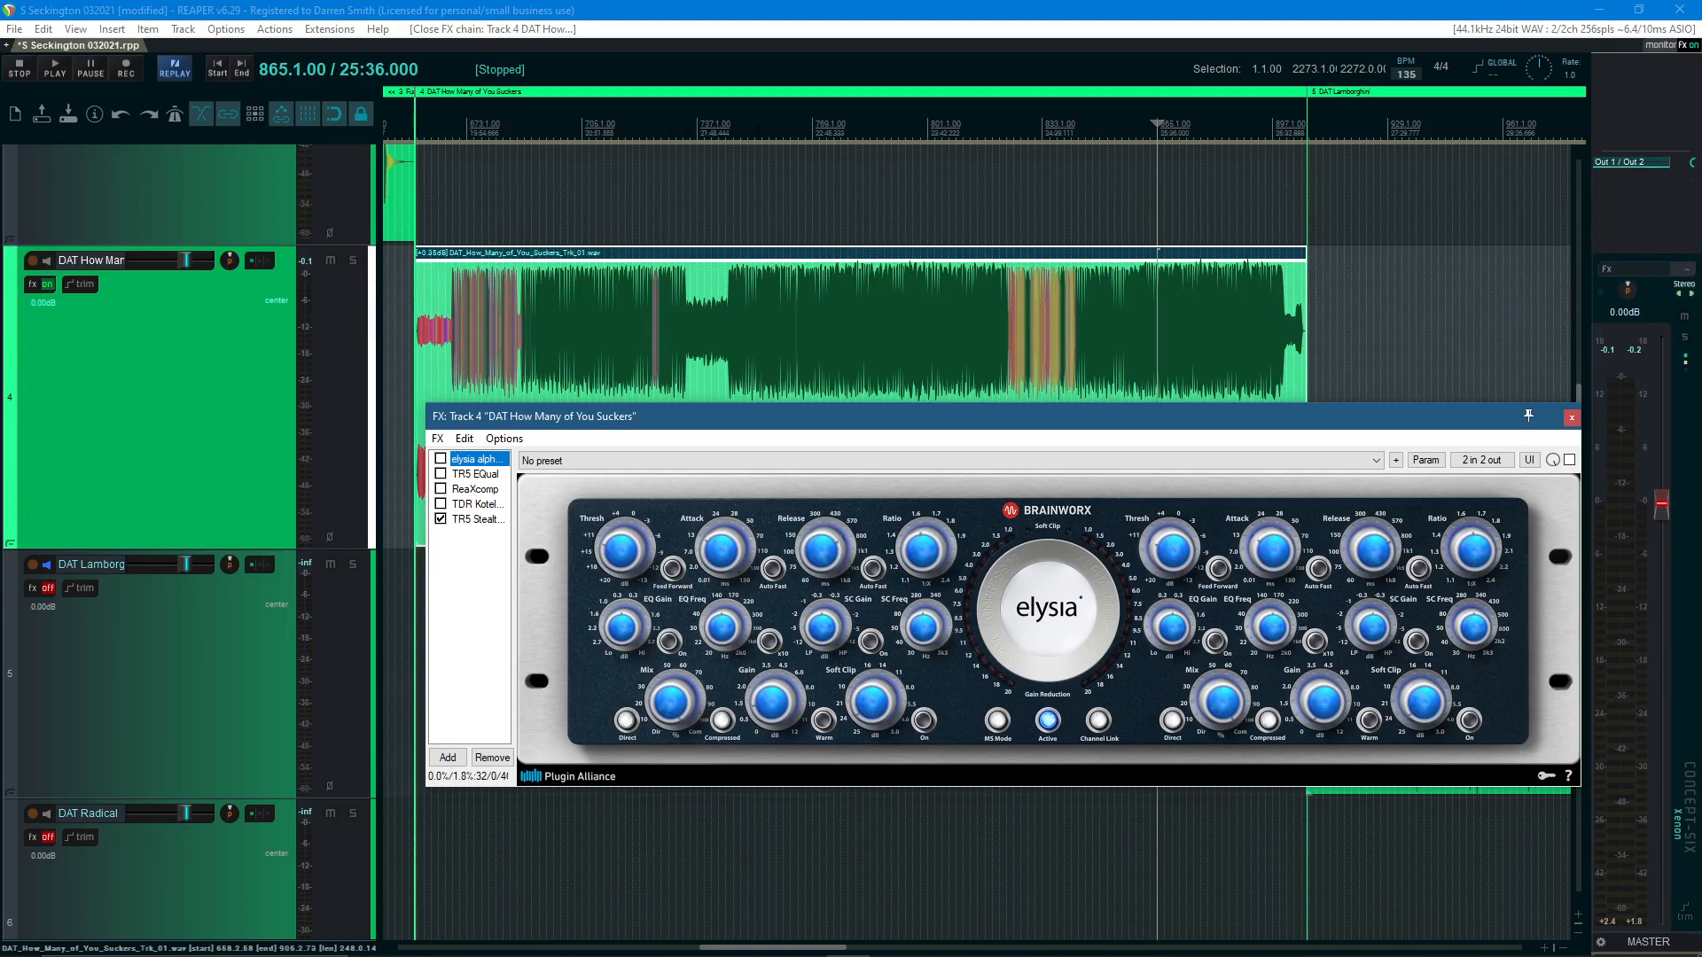
{"action": "left_click", "coordinate": [782, 207]}
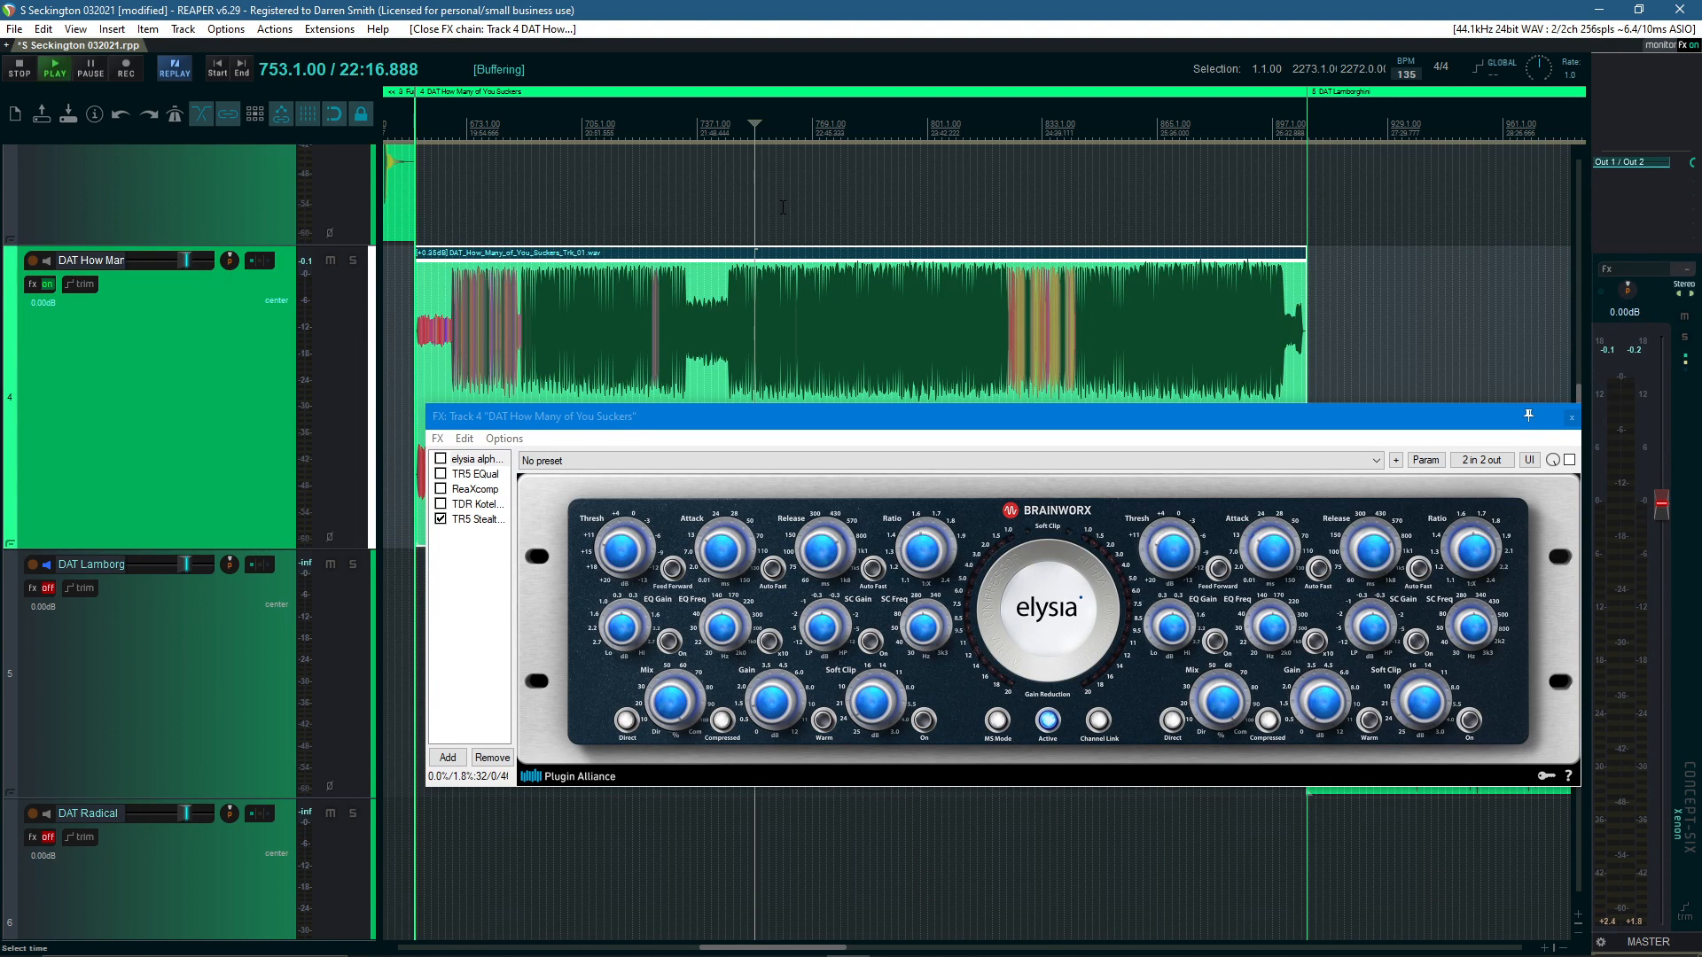
{"action": "key", "text": "space"}
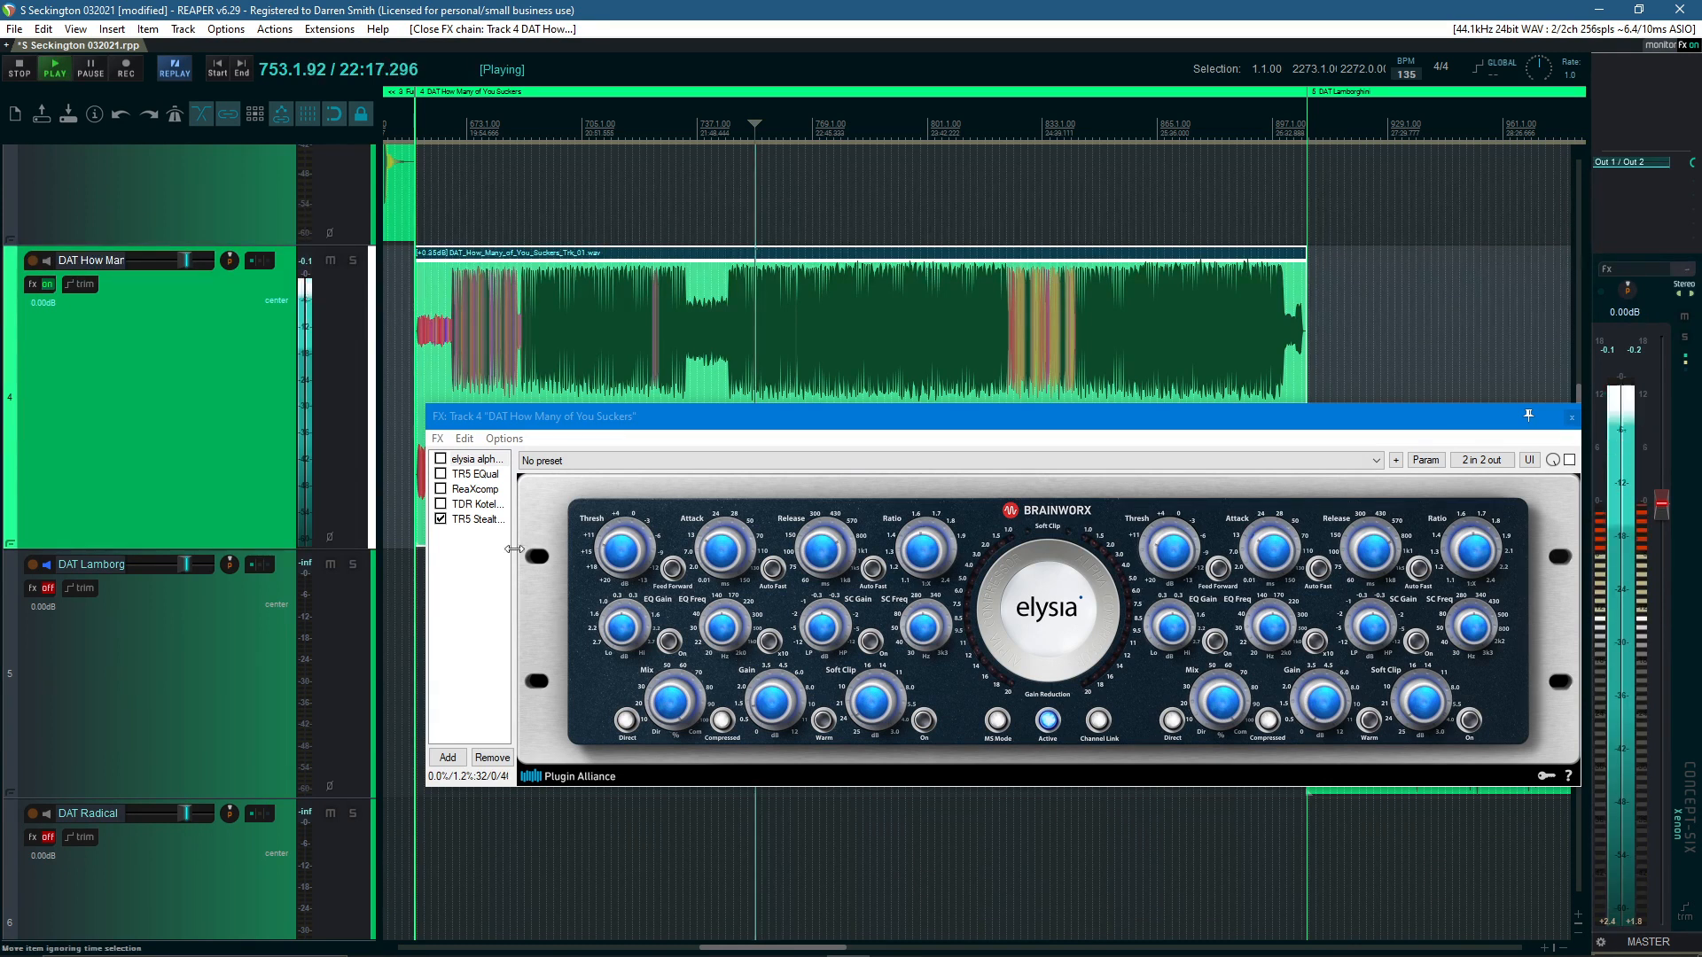
{"action": "left_click", "coordinate": [440, 459]}
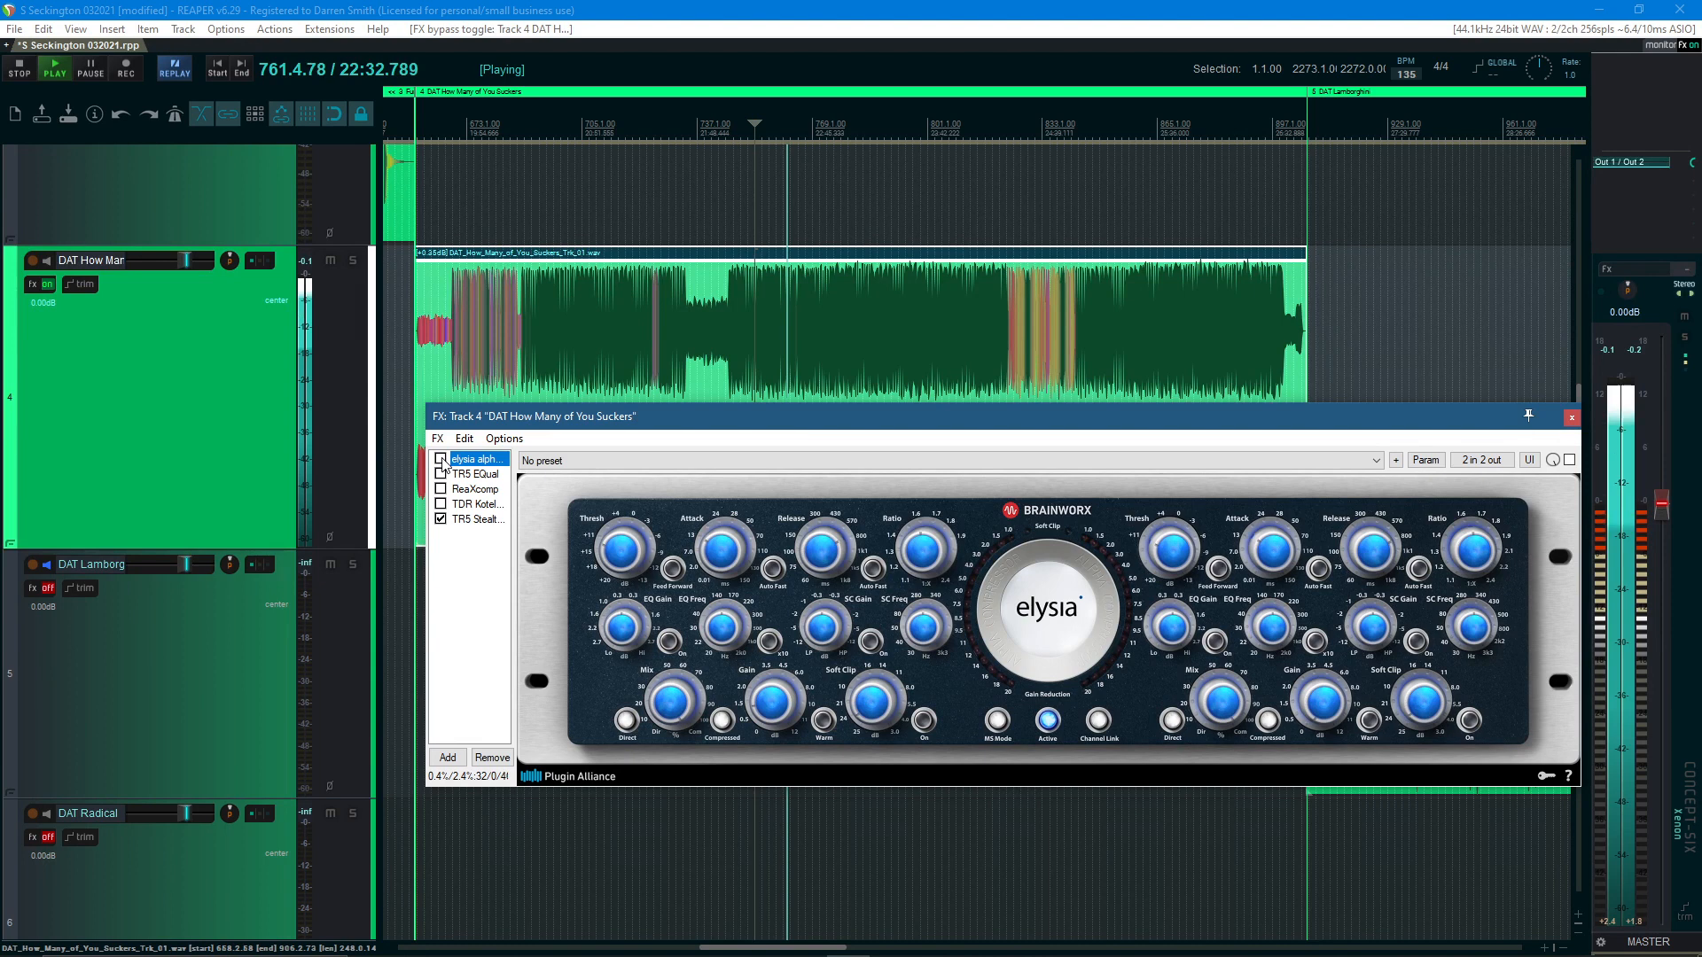
{"action": "key", "text": "space"}
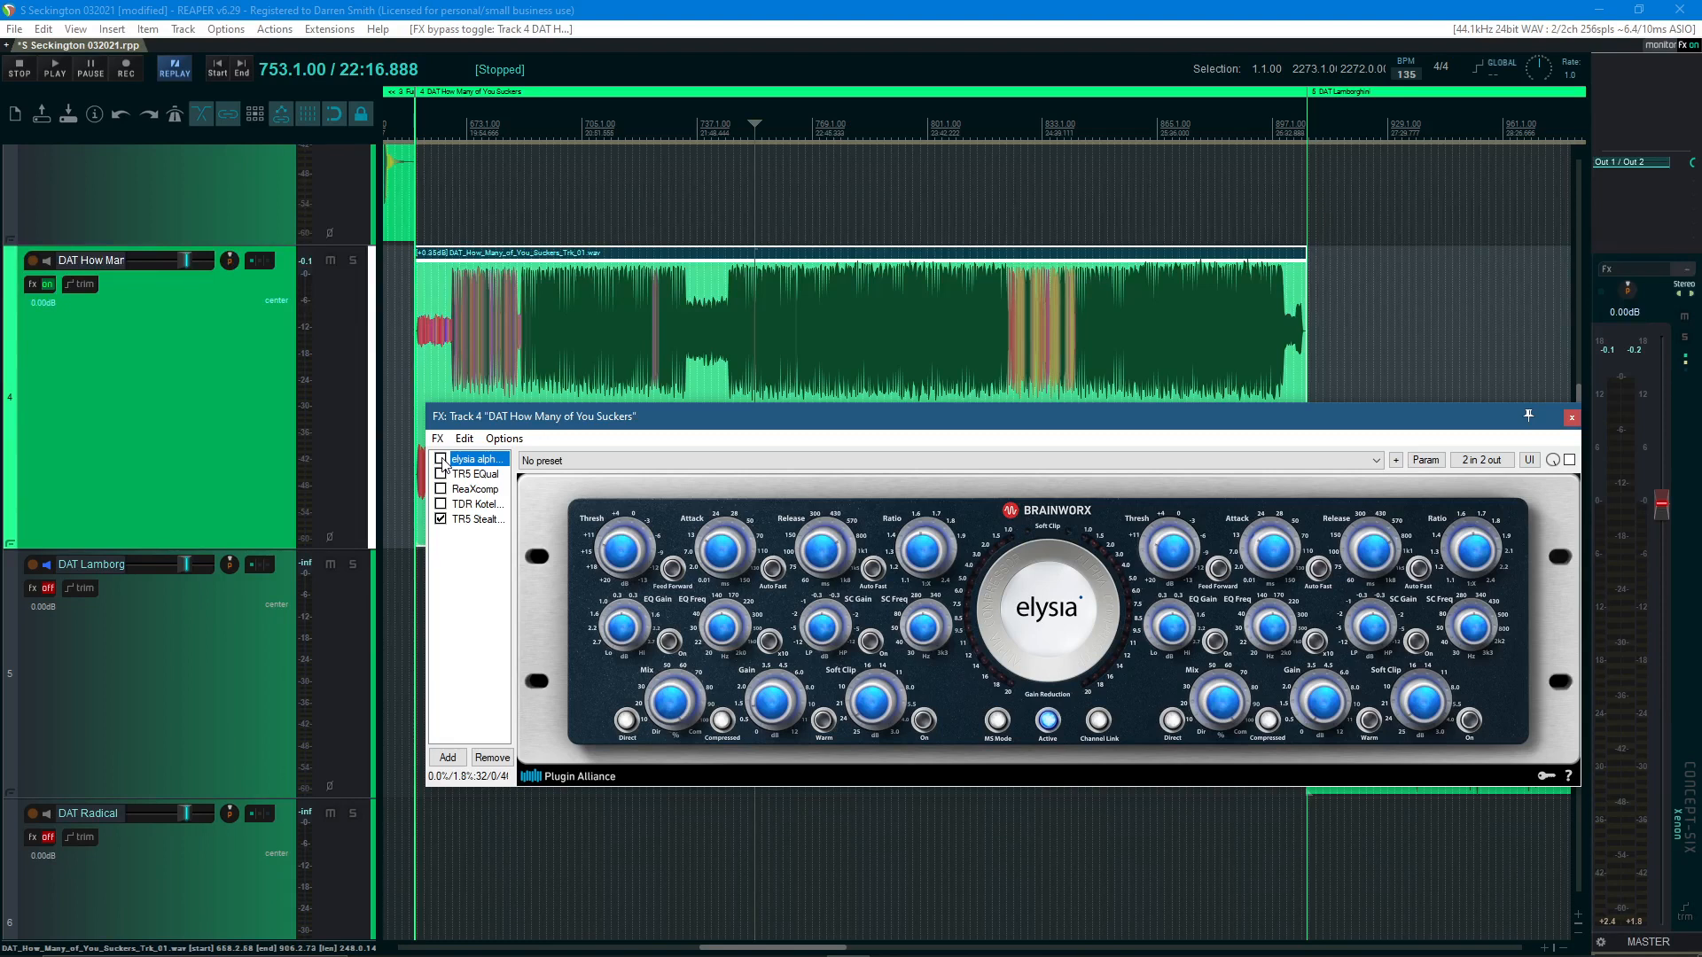
{"action": "key", "text": "space"}
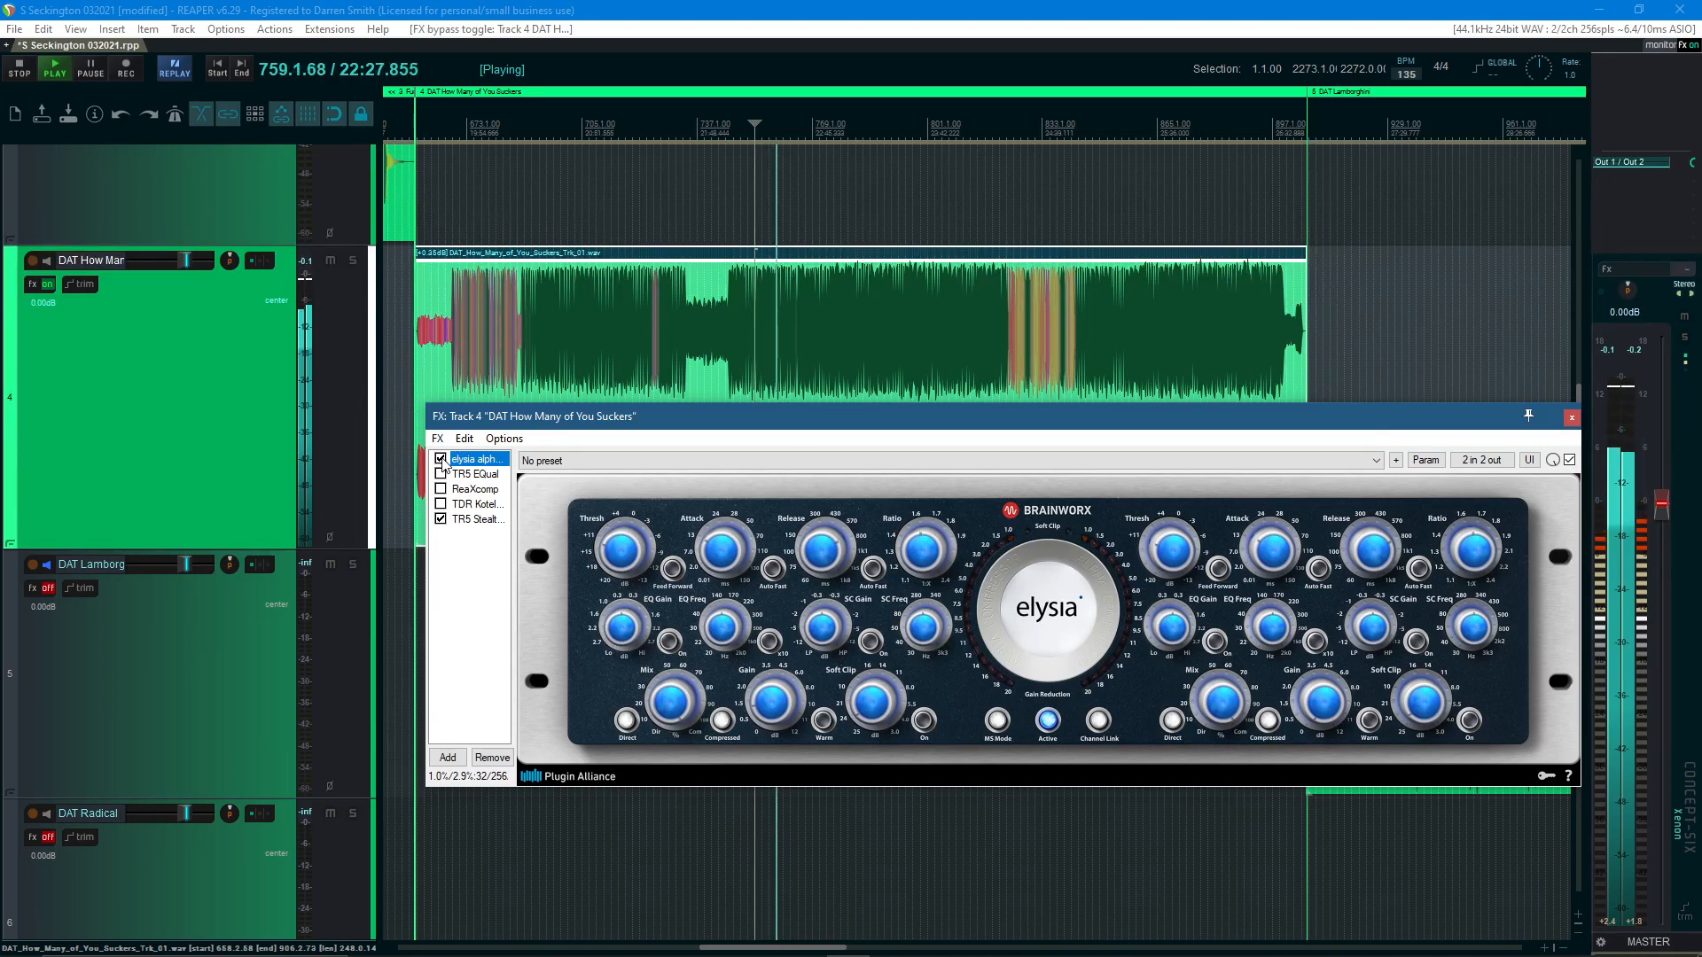
{"action": "left_click", "coordinate": [440, 459]}
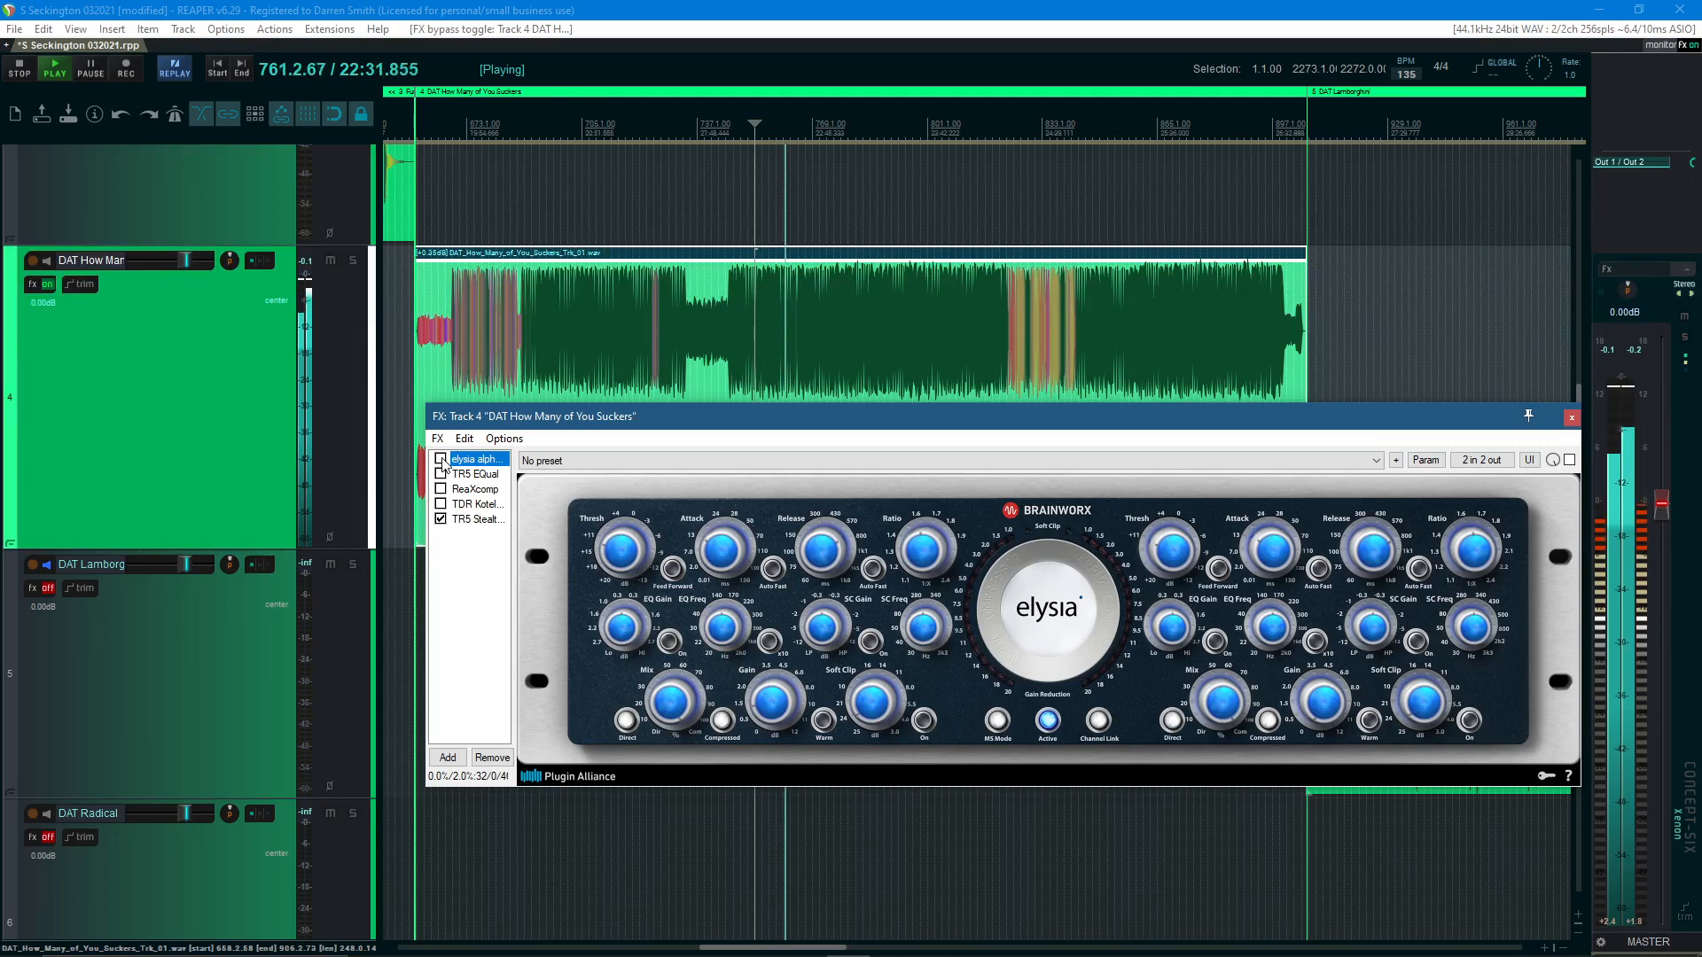
{"action": "left_click", "coordinate": [440, 459]}
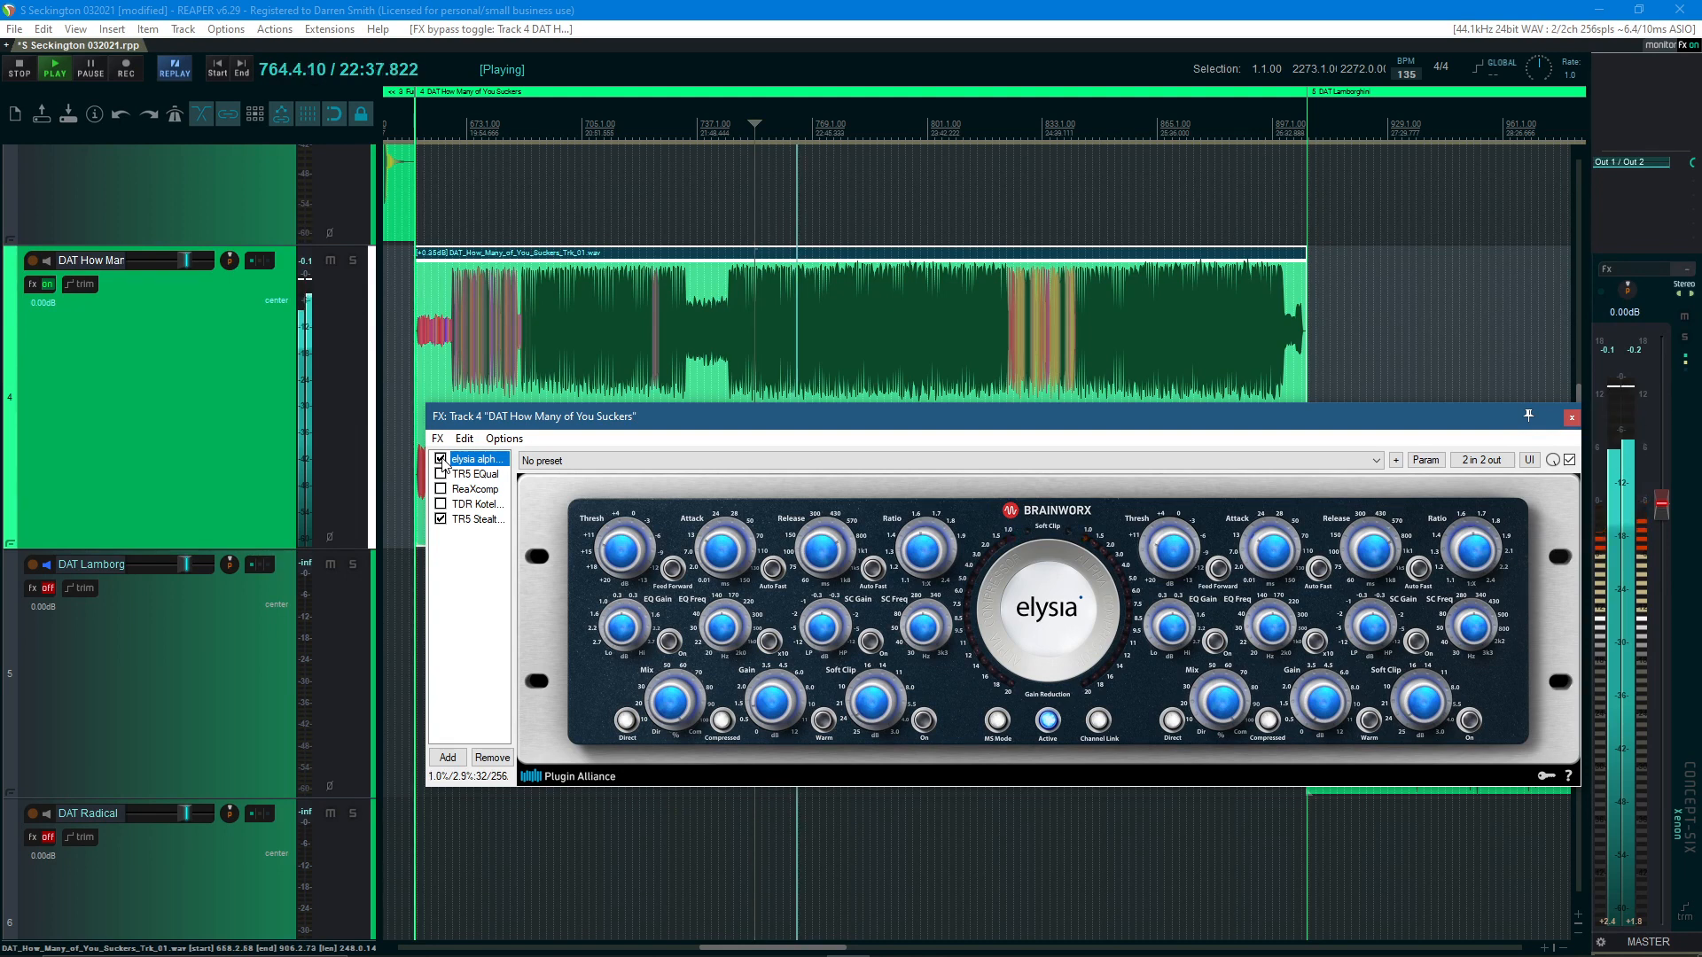
{"action": "key", "text": "space"}
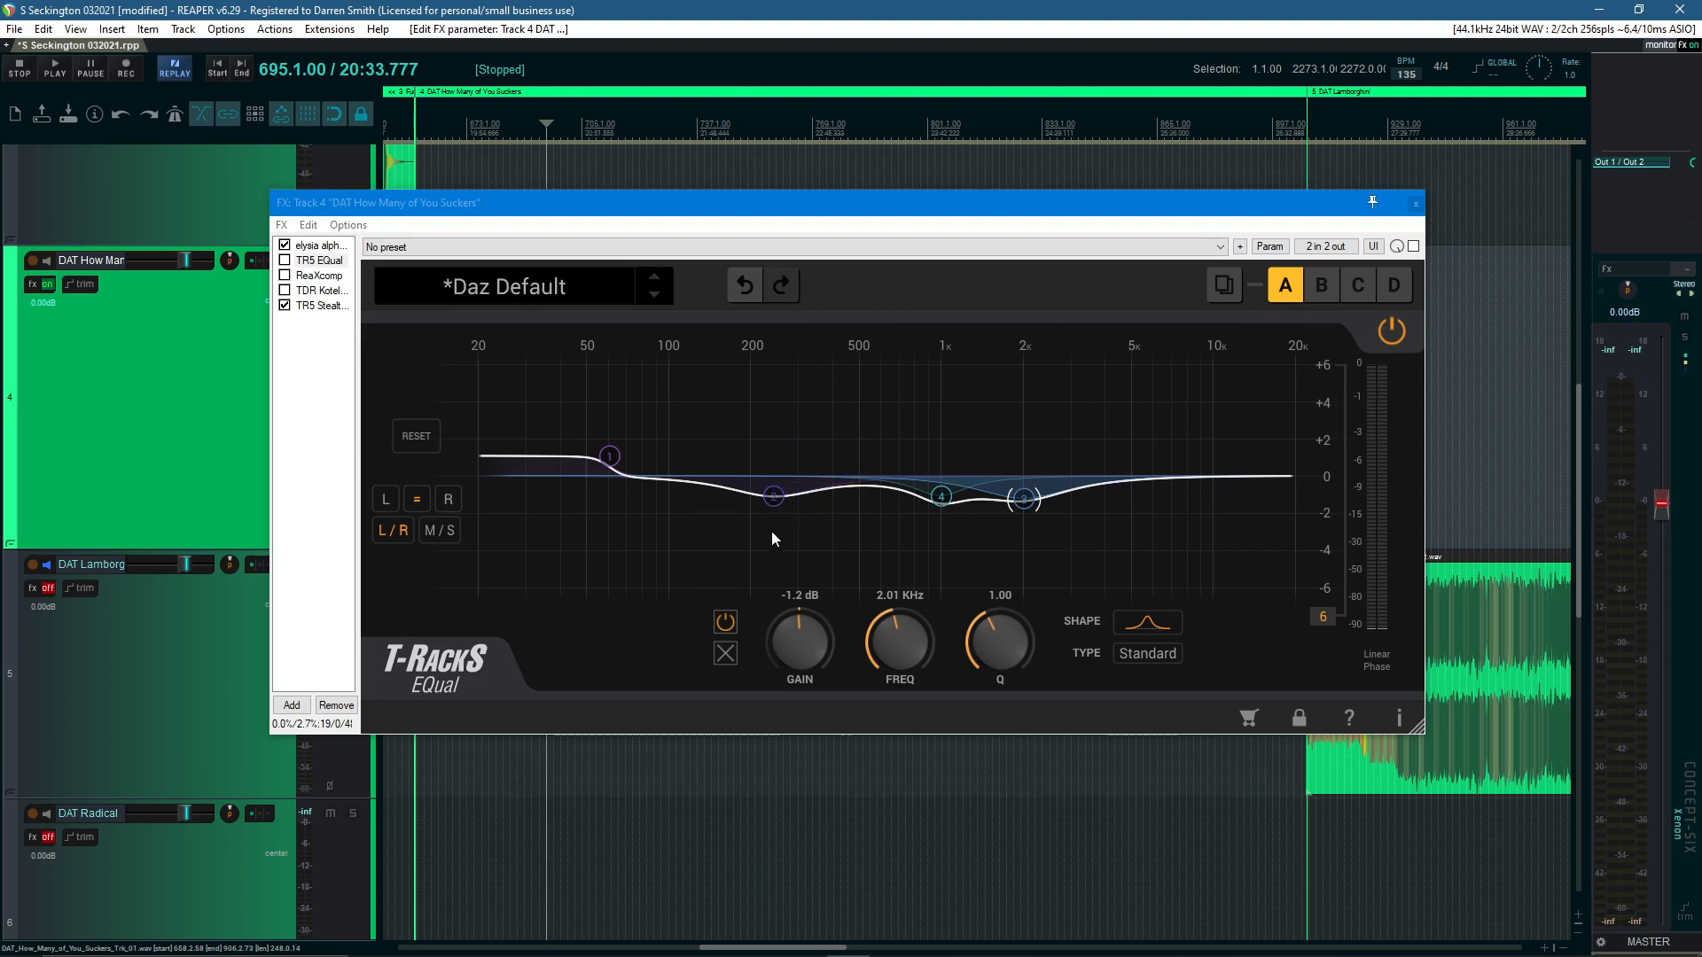
Play track 4 from bar 695 and compare the sound with the TR5 EQual equalizer on and off
{"action": "mouse_move", "coordinate": [930, 513]}
{"action": "mouse_move", "coordinate": [1029, 503]}
{"action": "left_click_drag", "start_coordinate": [626, 209], "coordinate": [646, 370]}
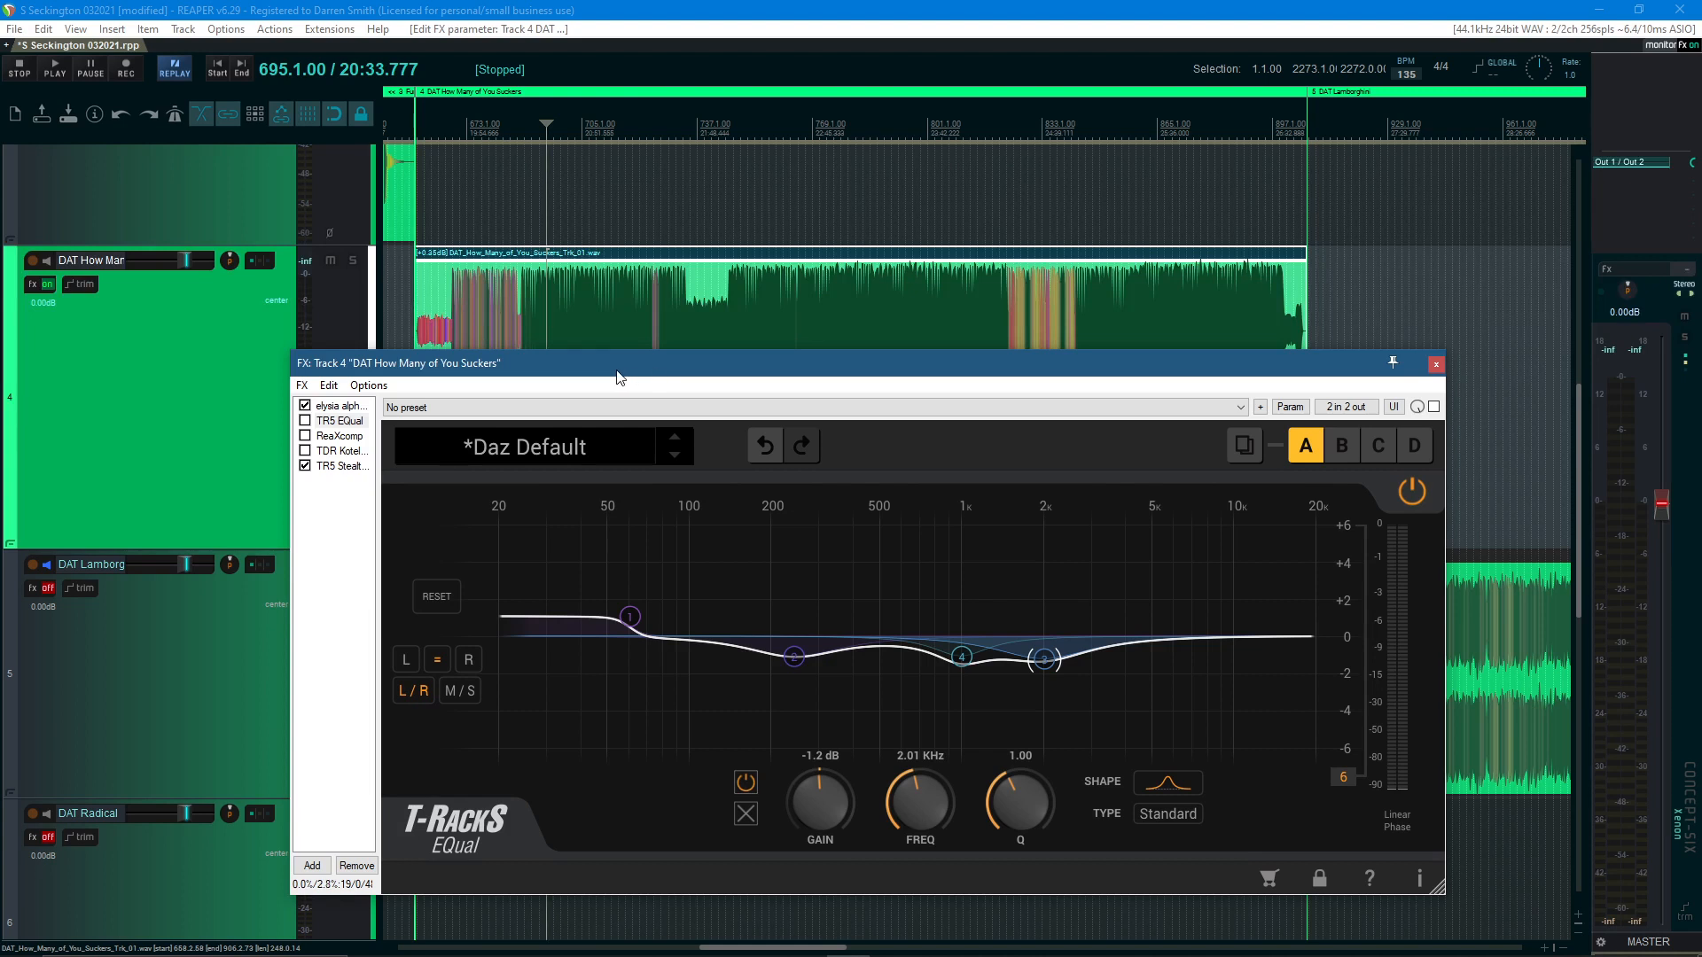
{"action": "key", "text": "space"}
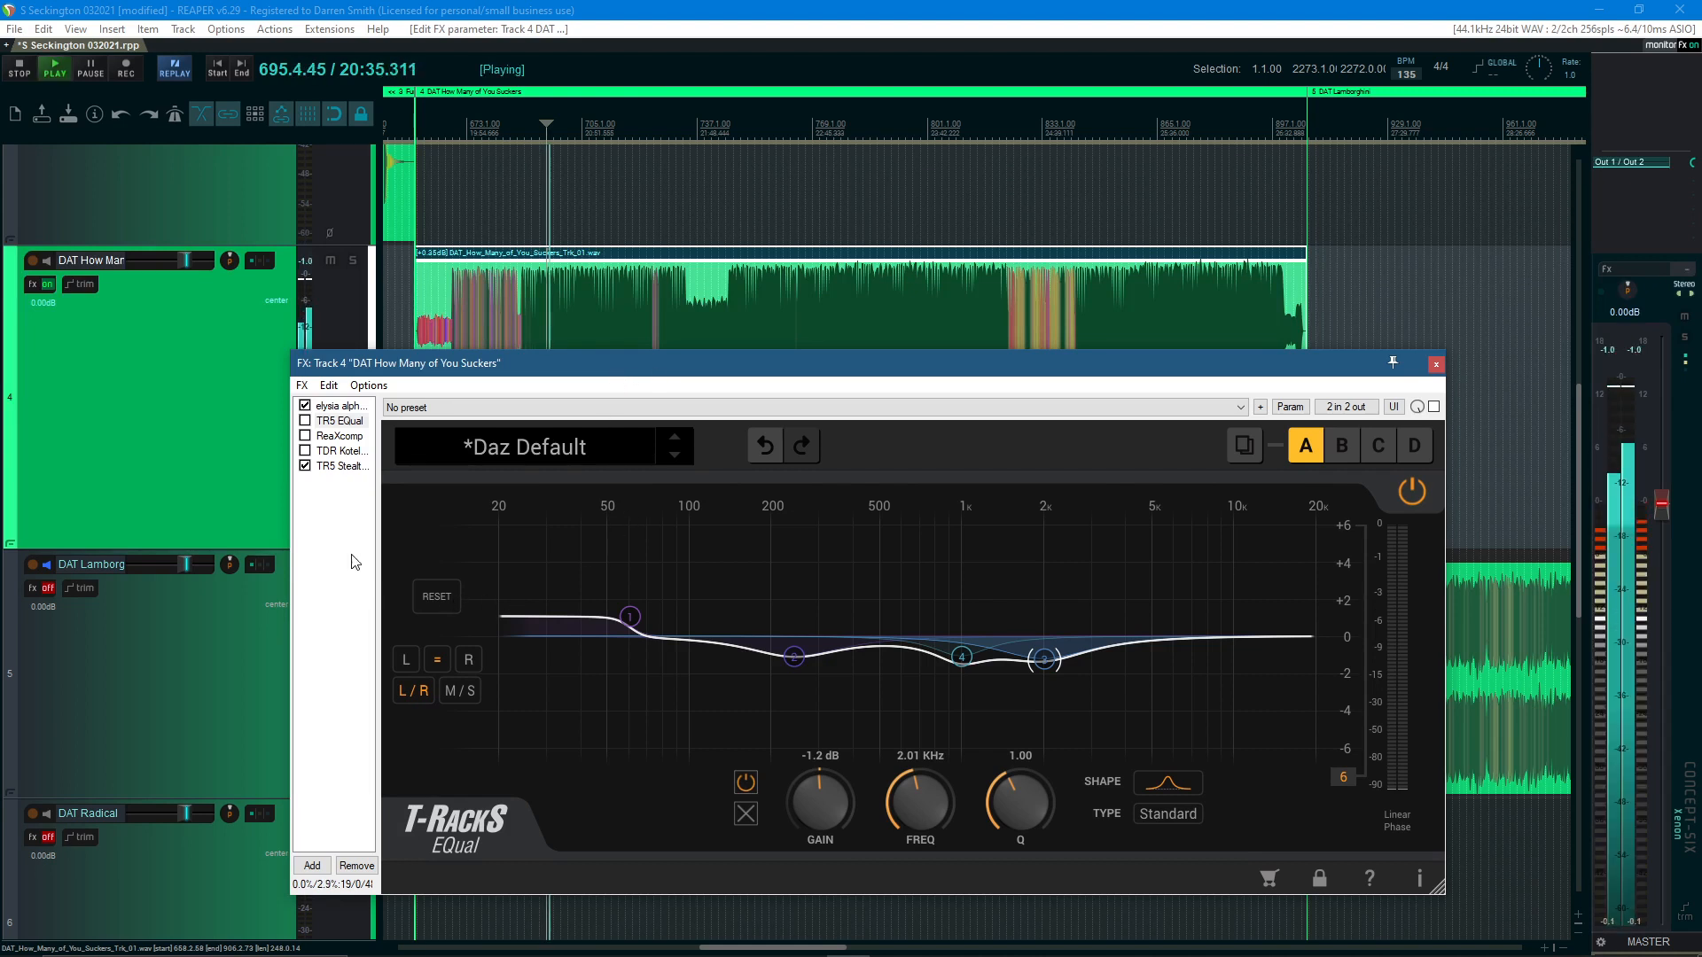
{"action": "left_click", "coordinate": [306, 422]}
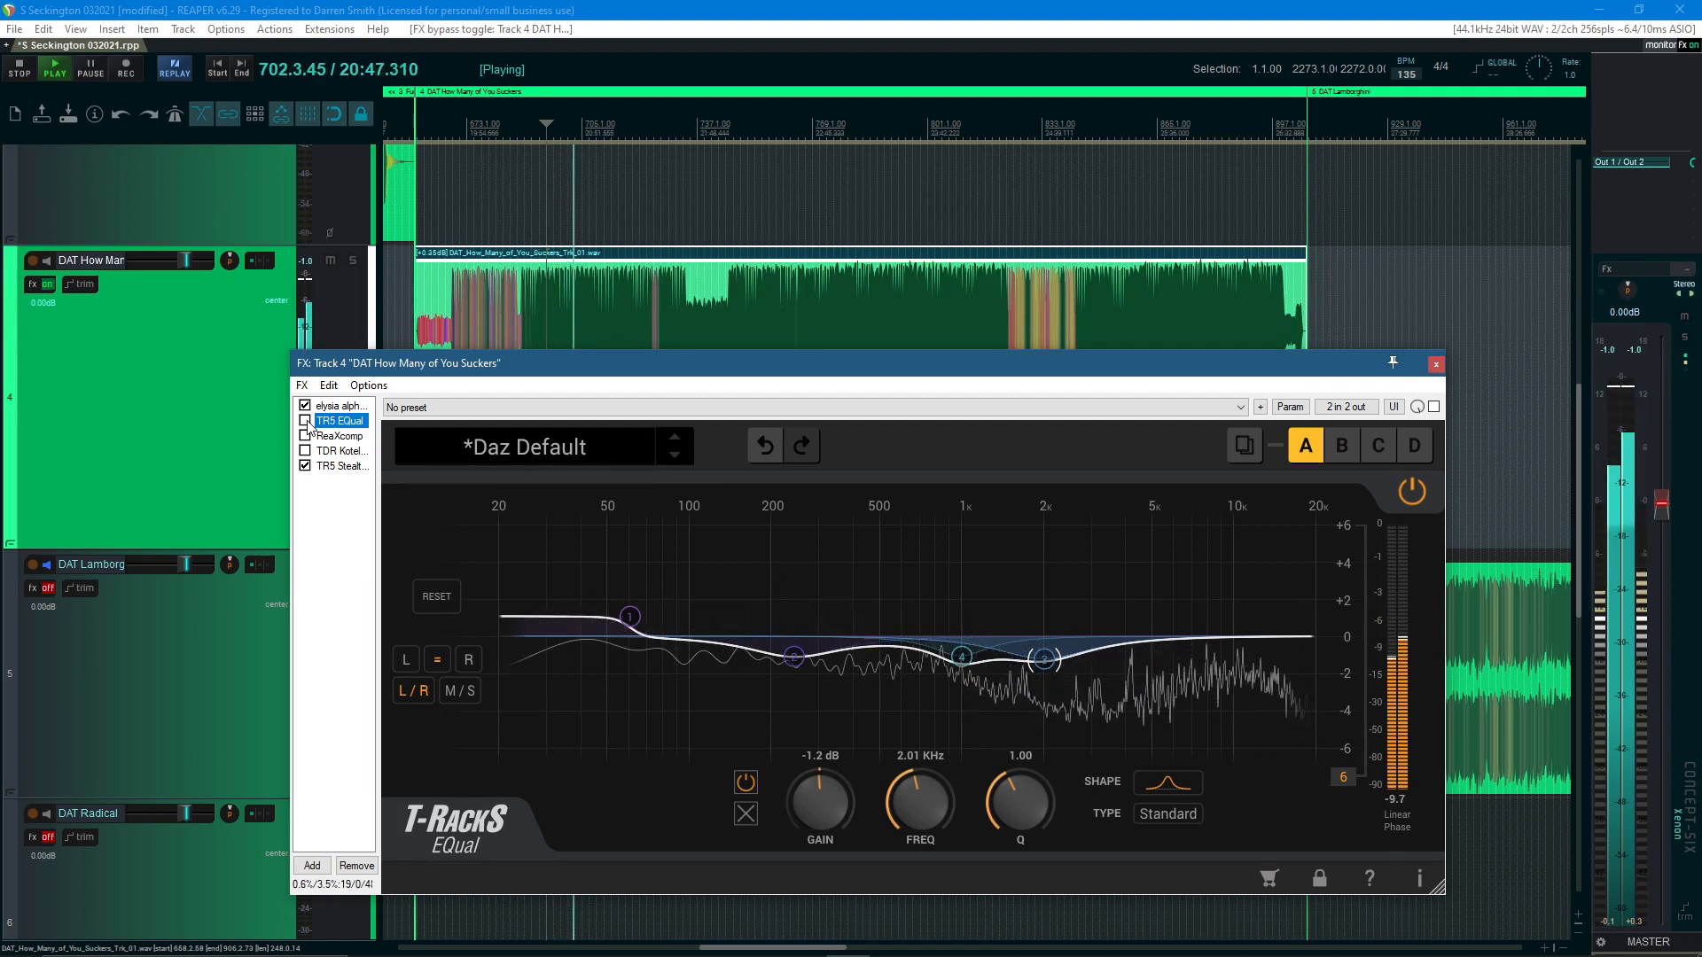
{"action": "left_click", "coordinate": [306, 422]}
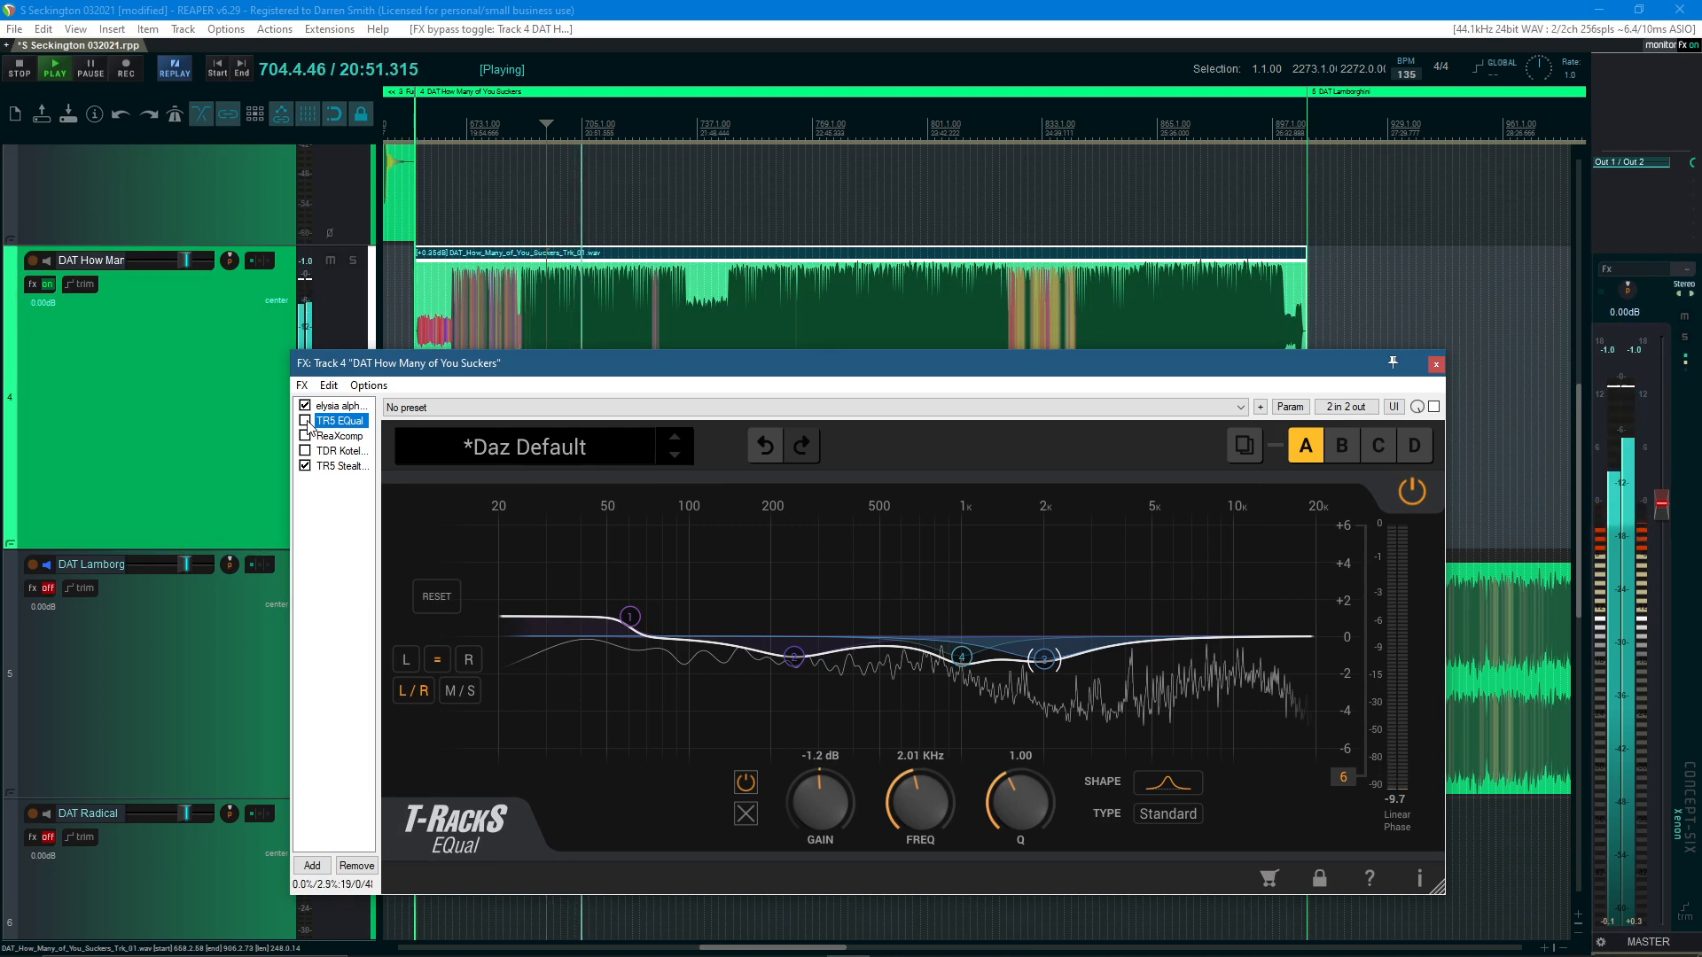
{"action": "left_click", "coordinate": [306, 422]}
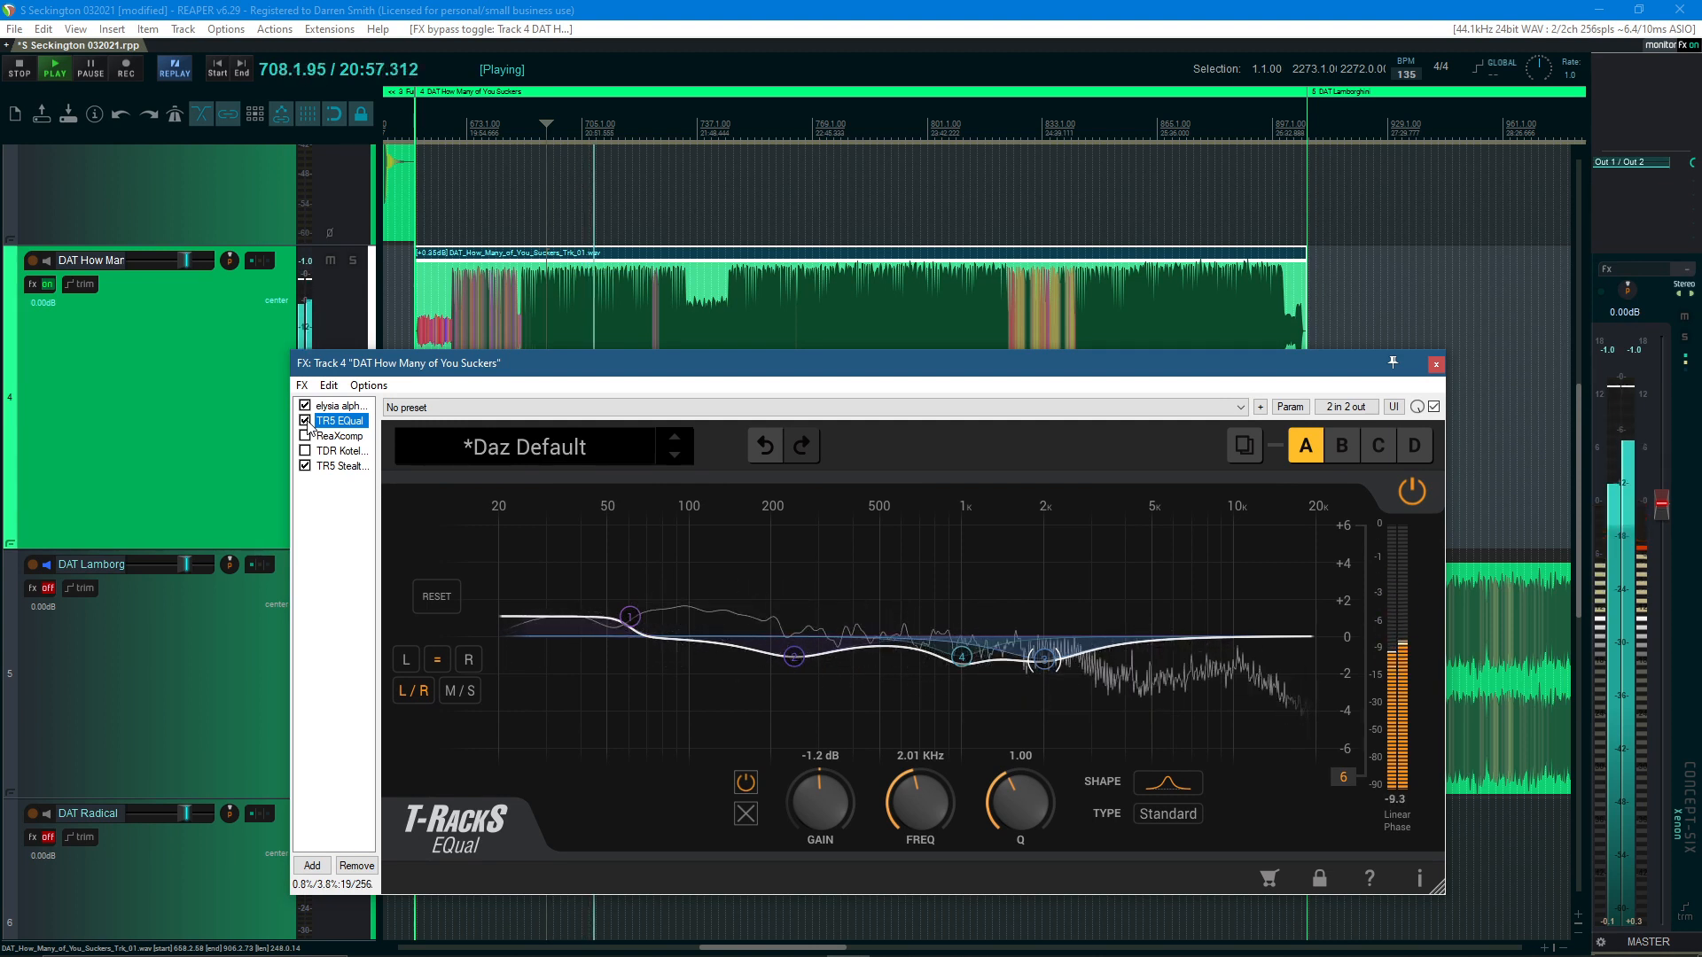
Bypass the TR5 EQual, continue playback from bar 775, and enable the equalizer again to compare
{"action": "left_click", "coordinate": [306, 421]}
{"action": "left_click", "coordinate": [835, 133]}
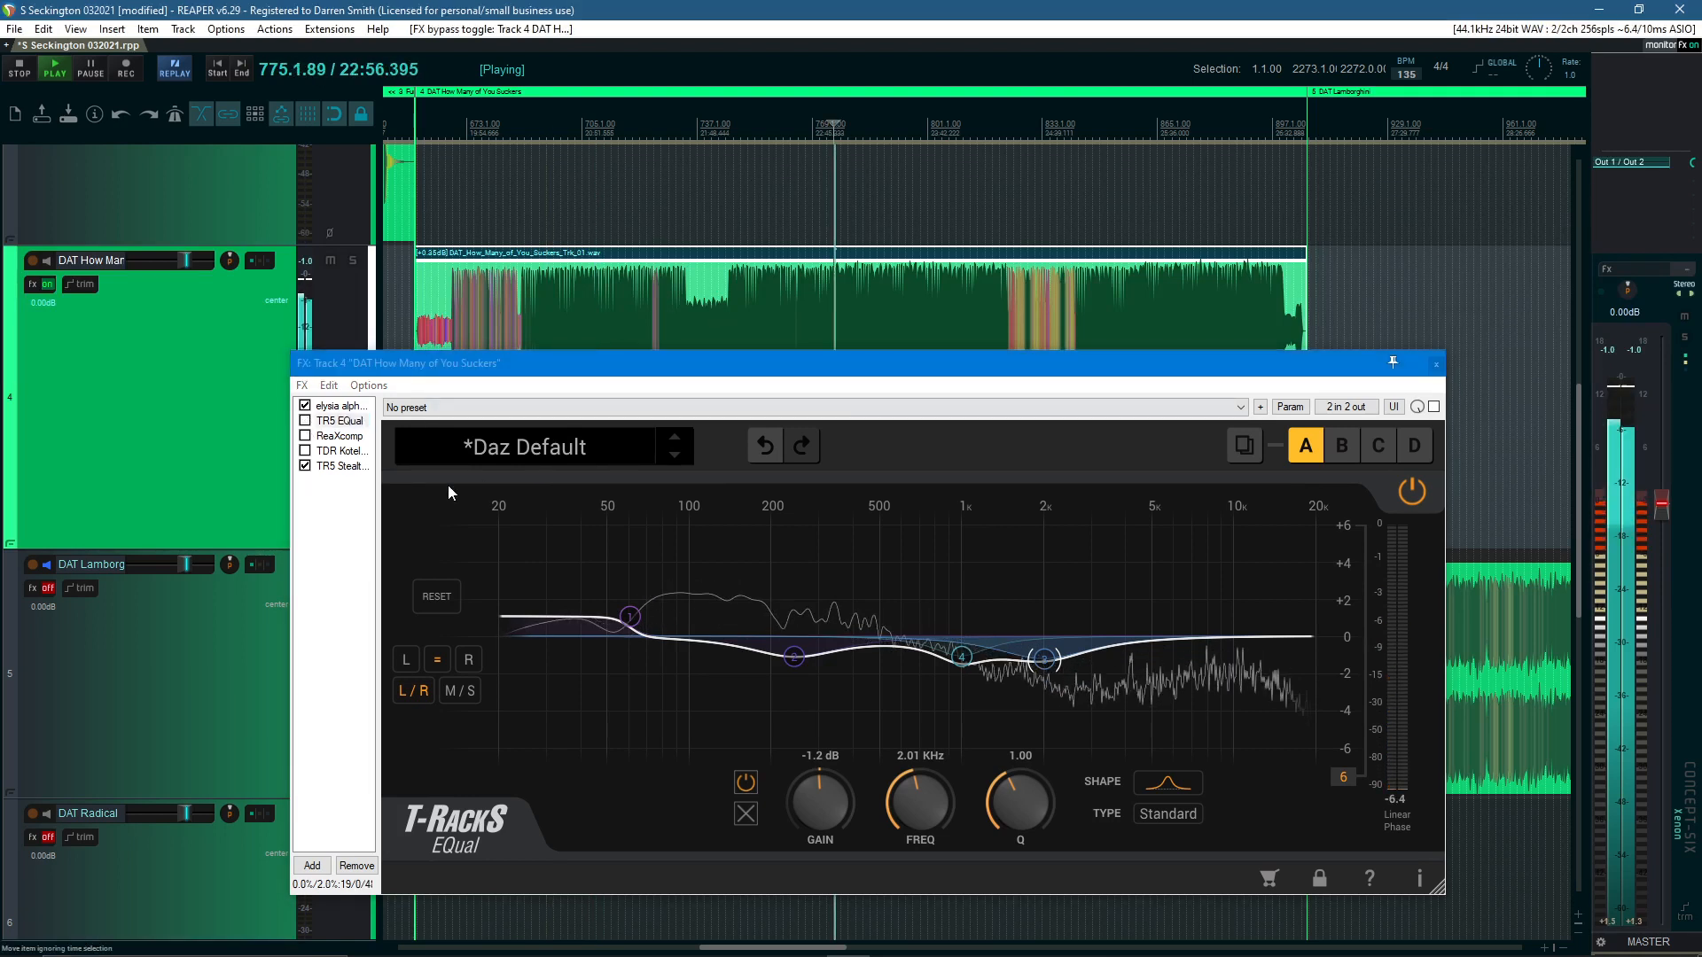
{"action": "left_click", "coordinate": [306, 421]}
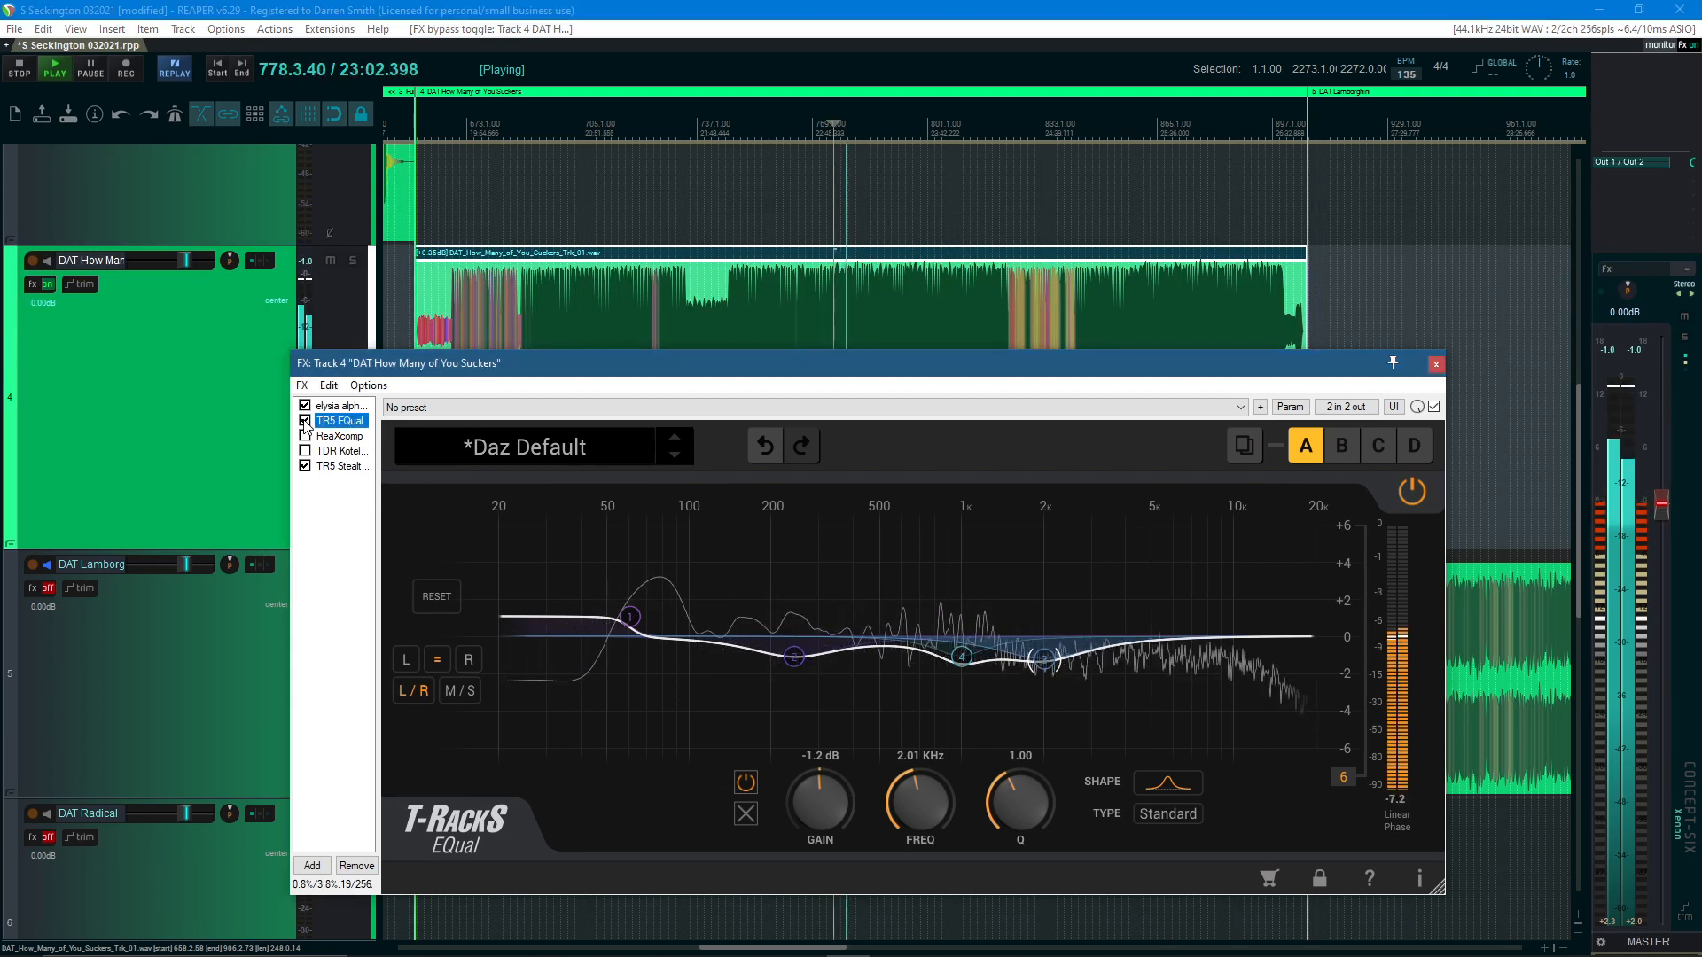
Compare the playing track once more with the TR5 EQual off and on, leave it enabled and stop playback
{"action": "left_click", "coordinate": [305, 421]}
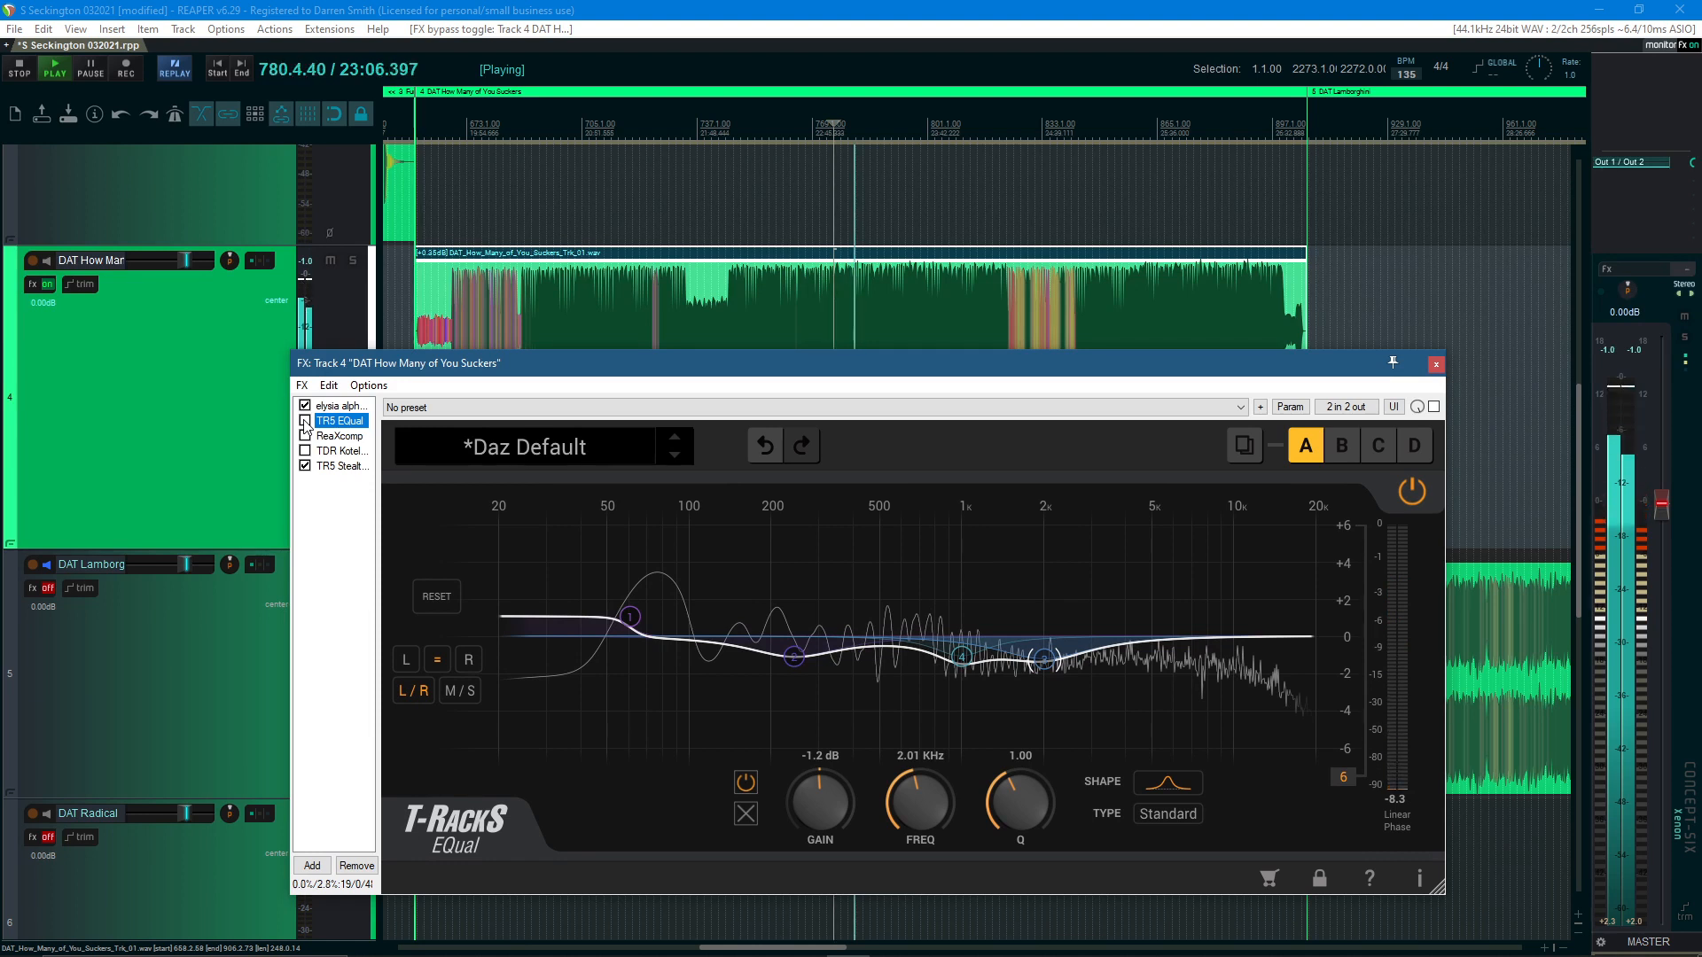
{"action": "left_click", "coordinate": [304, 421]}
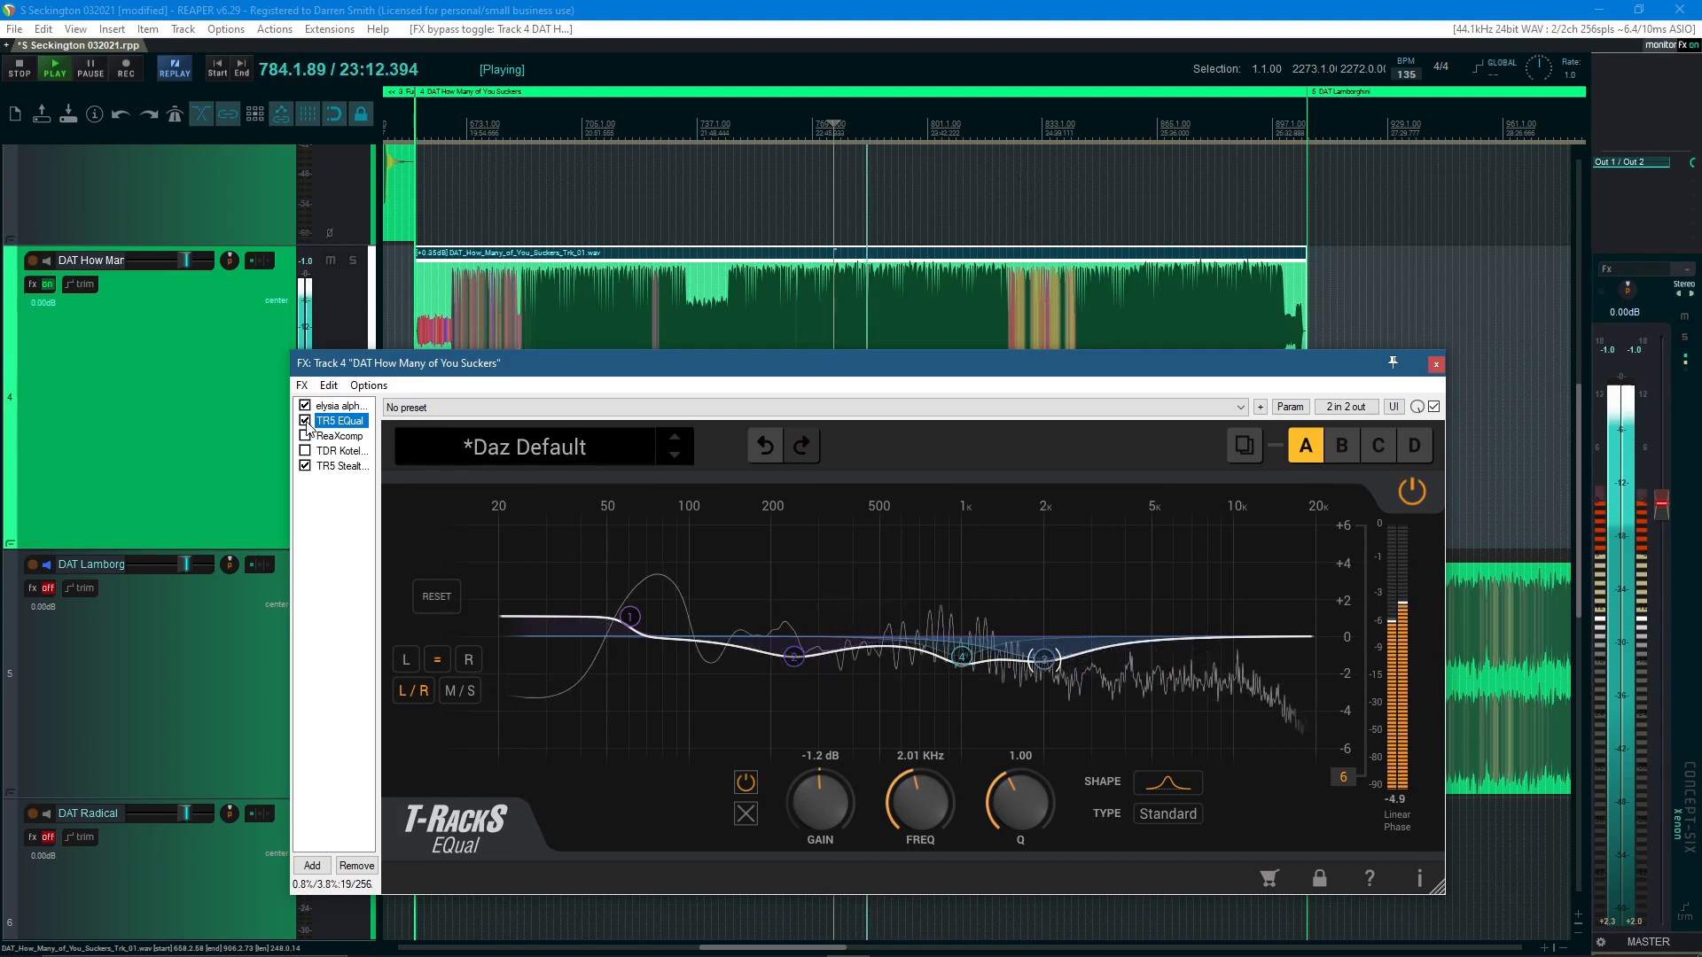
{"action": "key", "text": "space"}
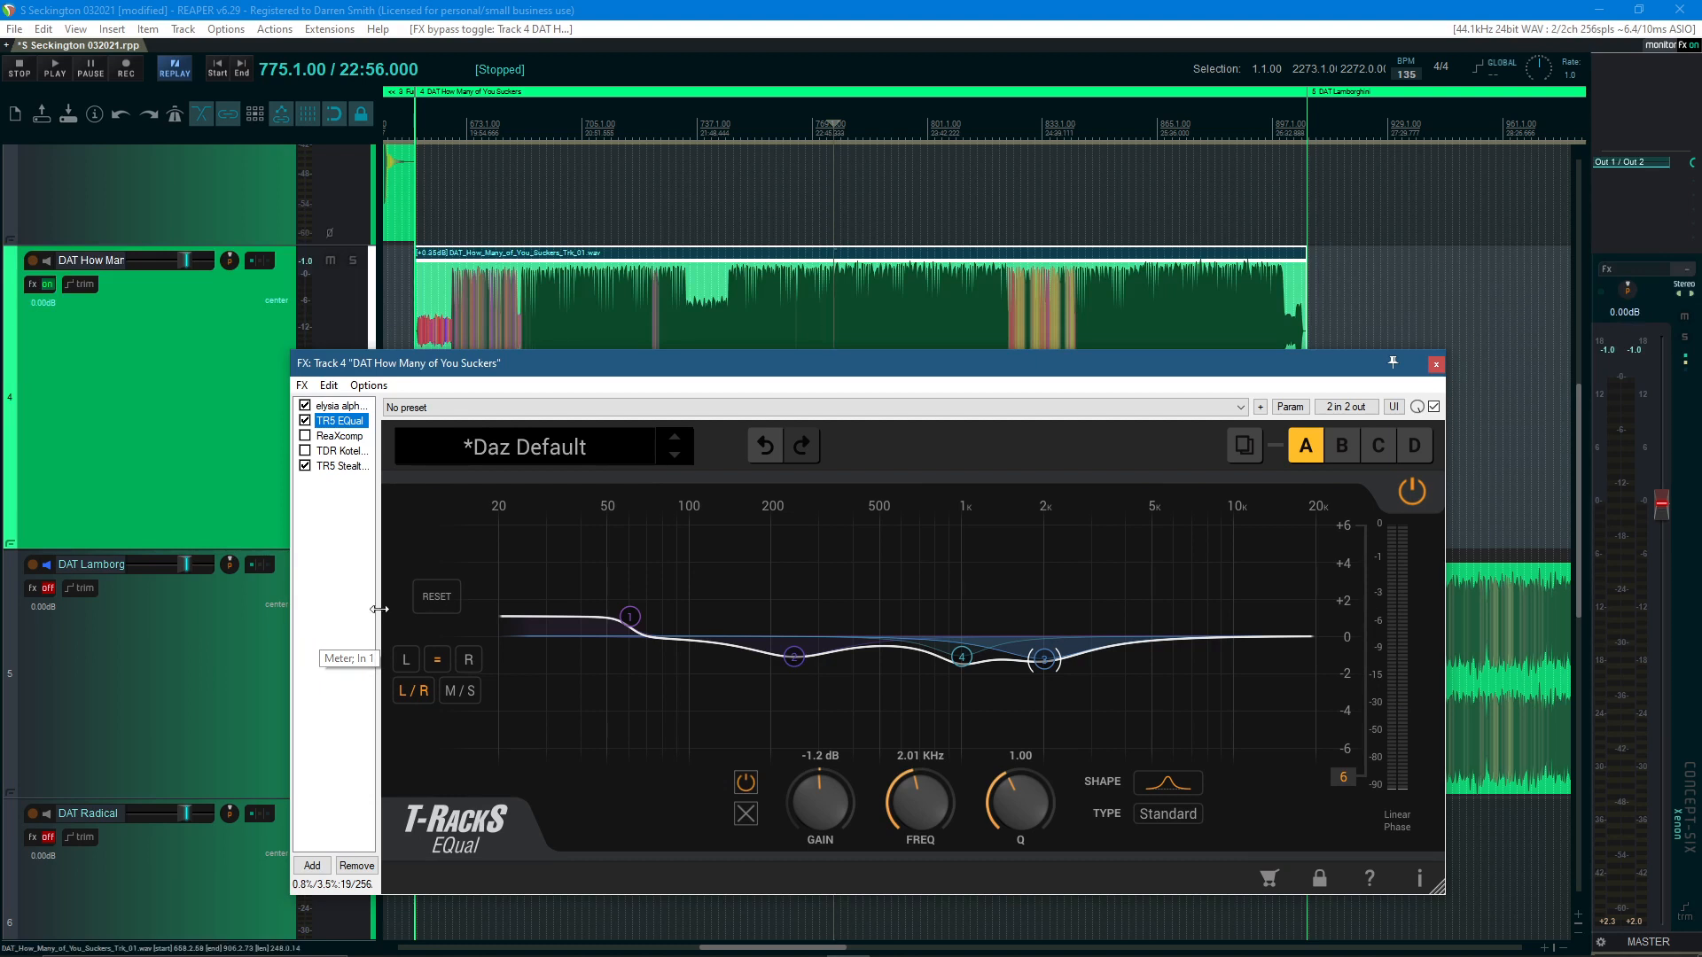
Review the settings of EQ bands 1 and 2 in the TR5 EQual
{"action": "mouse_move", "coordinate": [629, 618]}
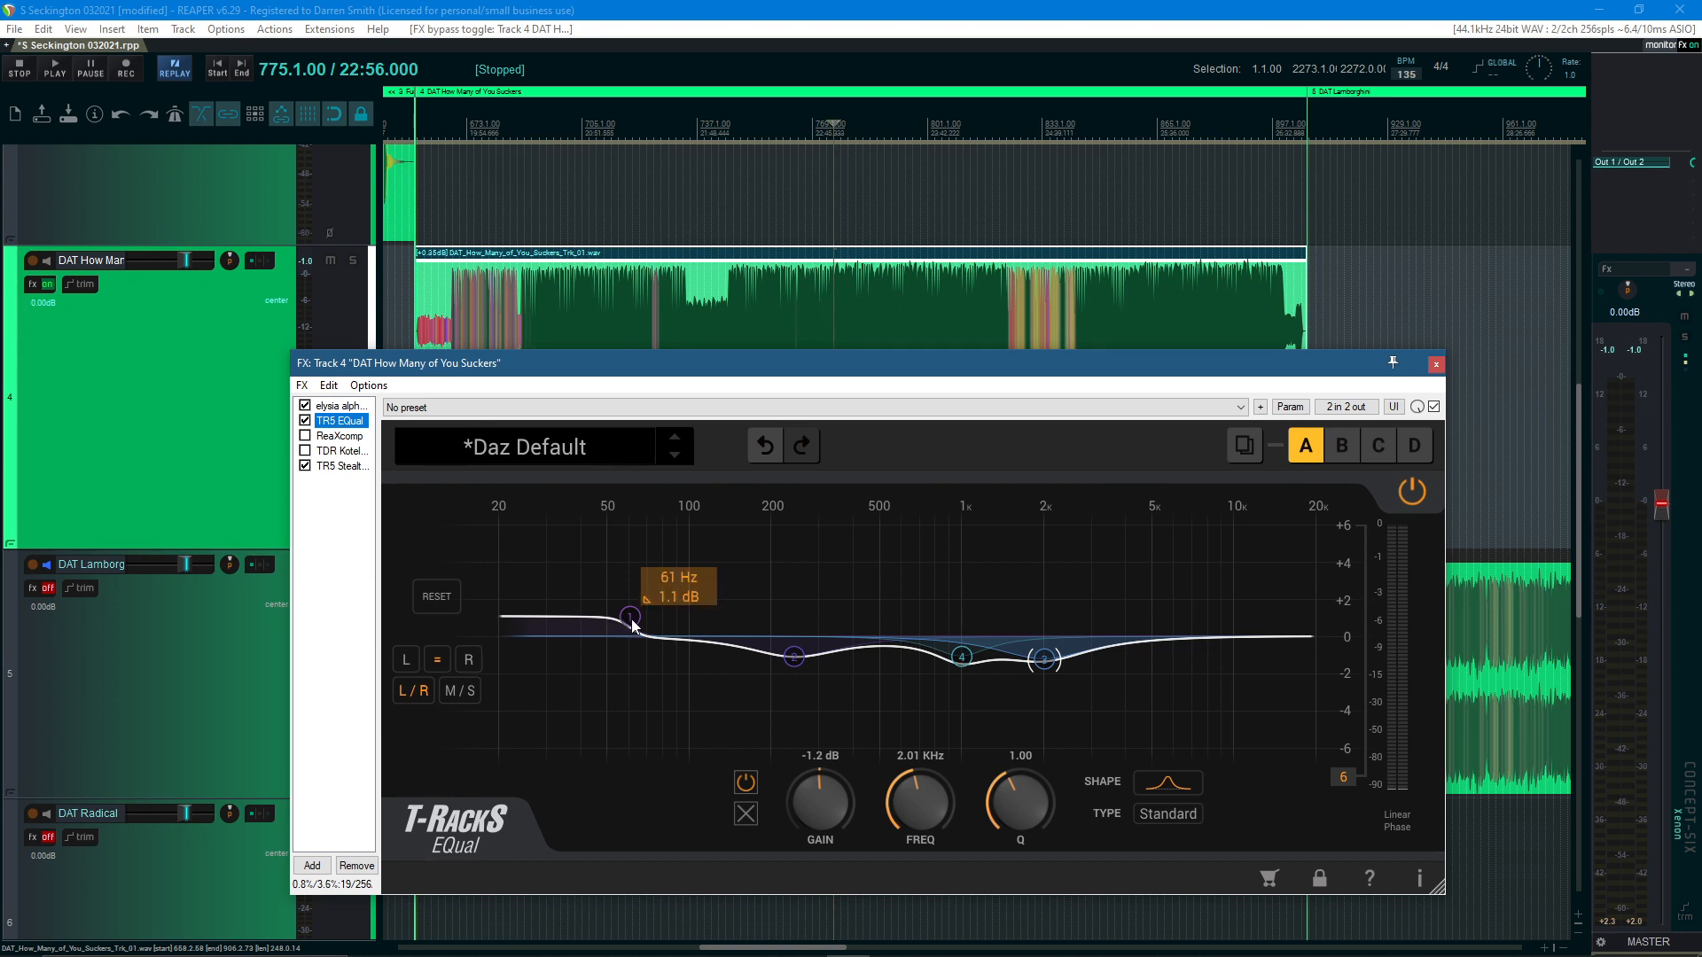
{"action": "left_click", "coordinate": [631, 620]}
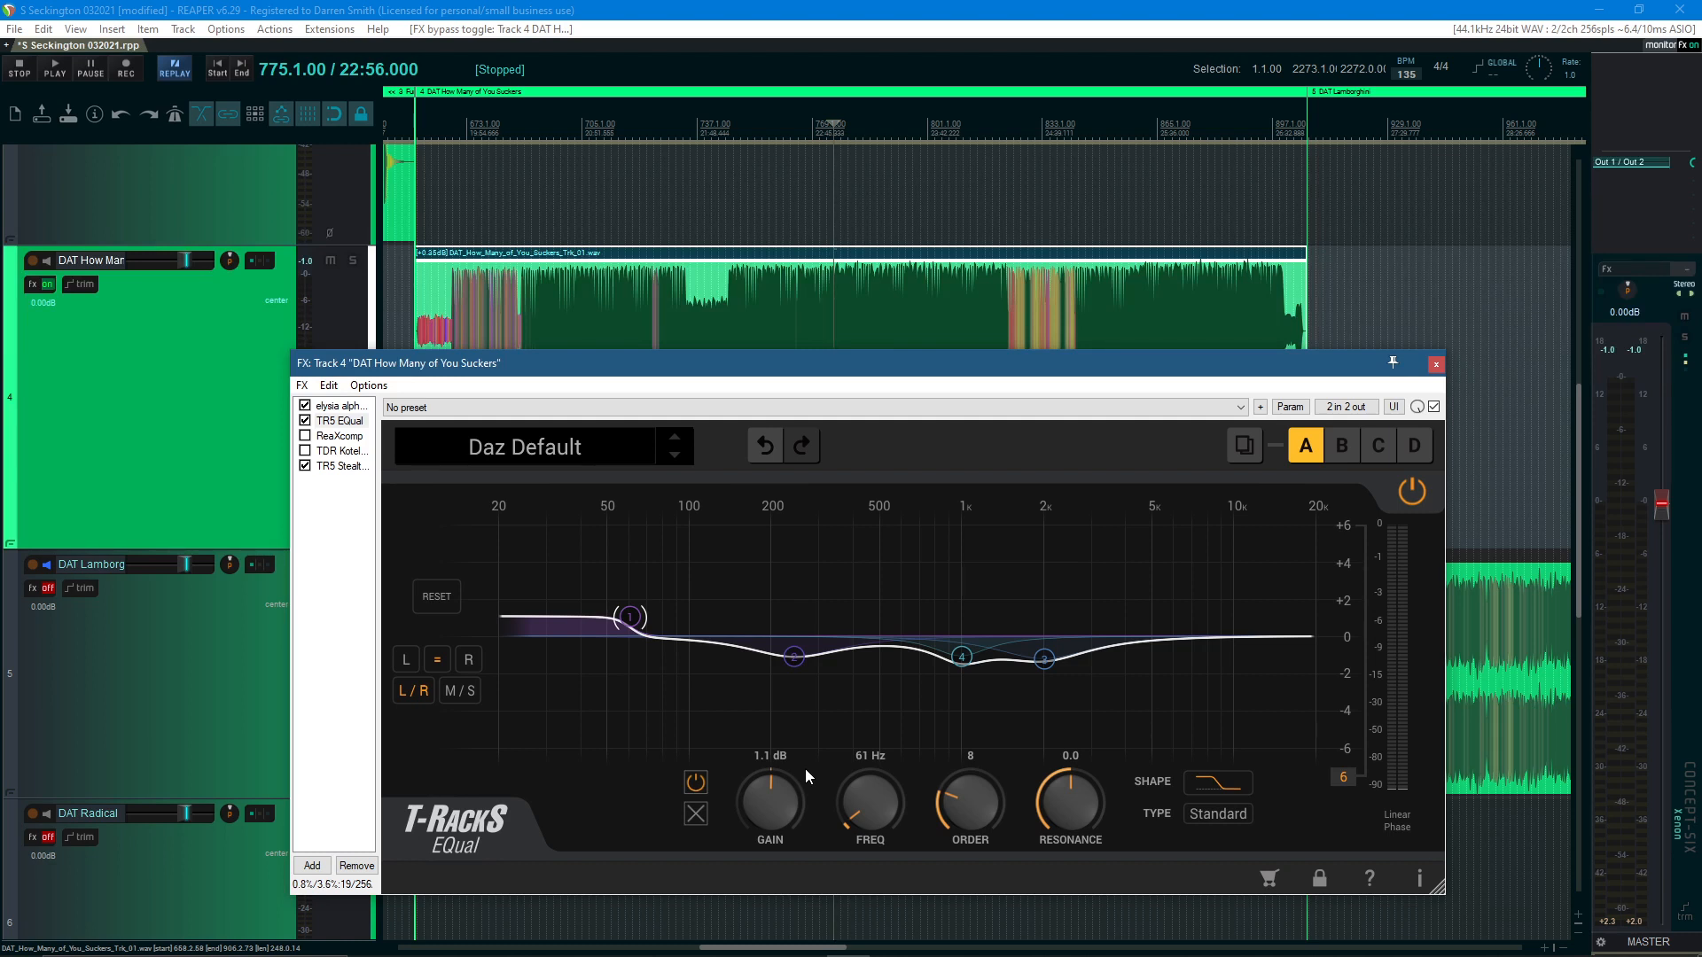
{"action": "left_click", "coordinate": [794, 661]}
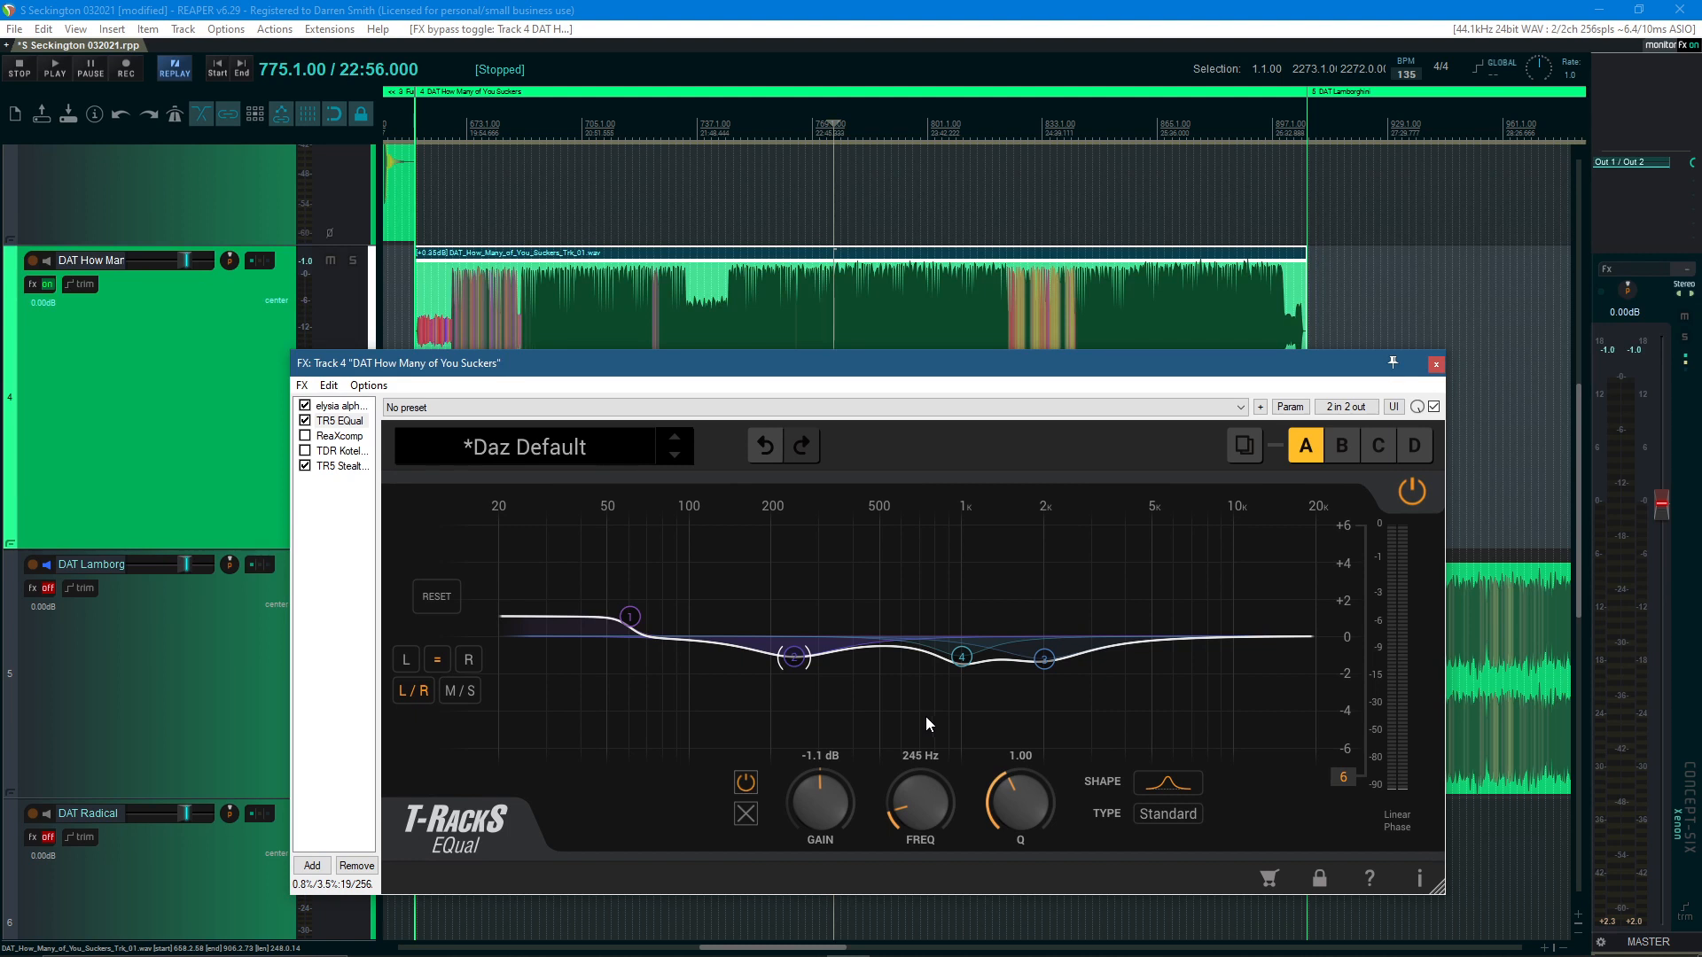
Switch off EQ bands 4 and 3 in the TR5 EQual, leaving only the two low-frequency bands active
{"action": "left_click", "coordinate": [963, 659]}
{"action": "left_click", "coordinate": [745, 783]}
{"action": "left_click", "coordinate": [1043, 660]}
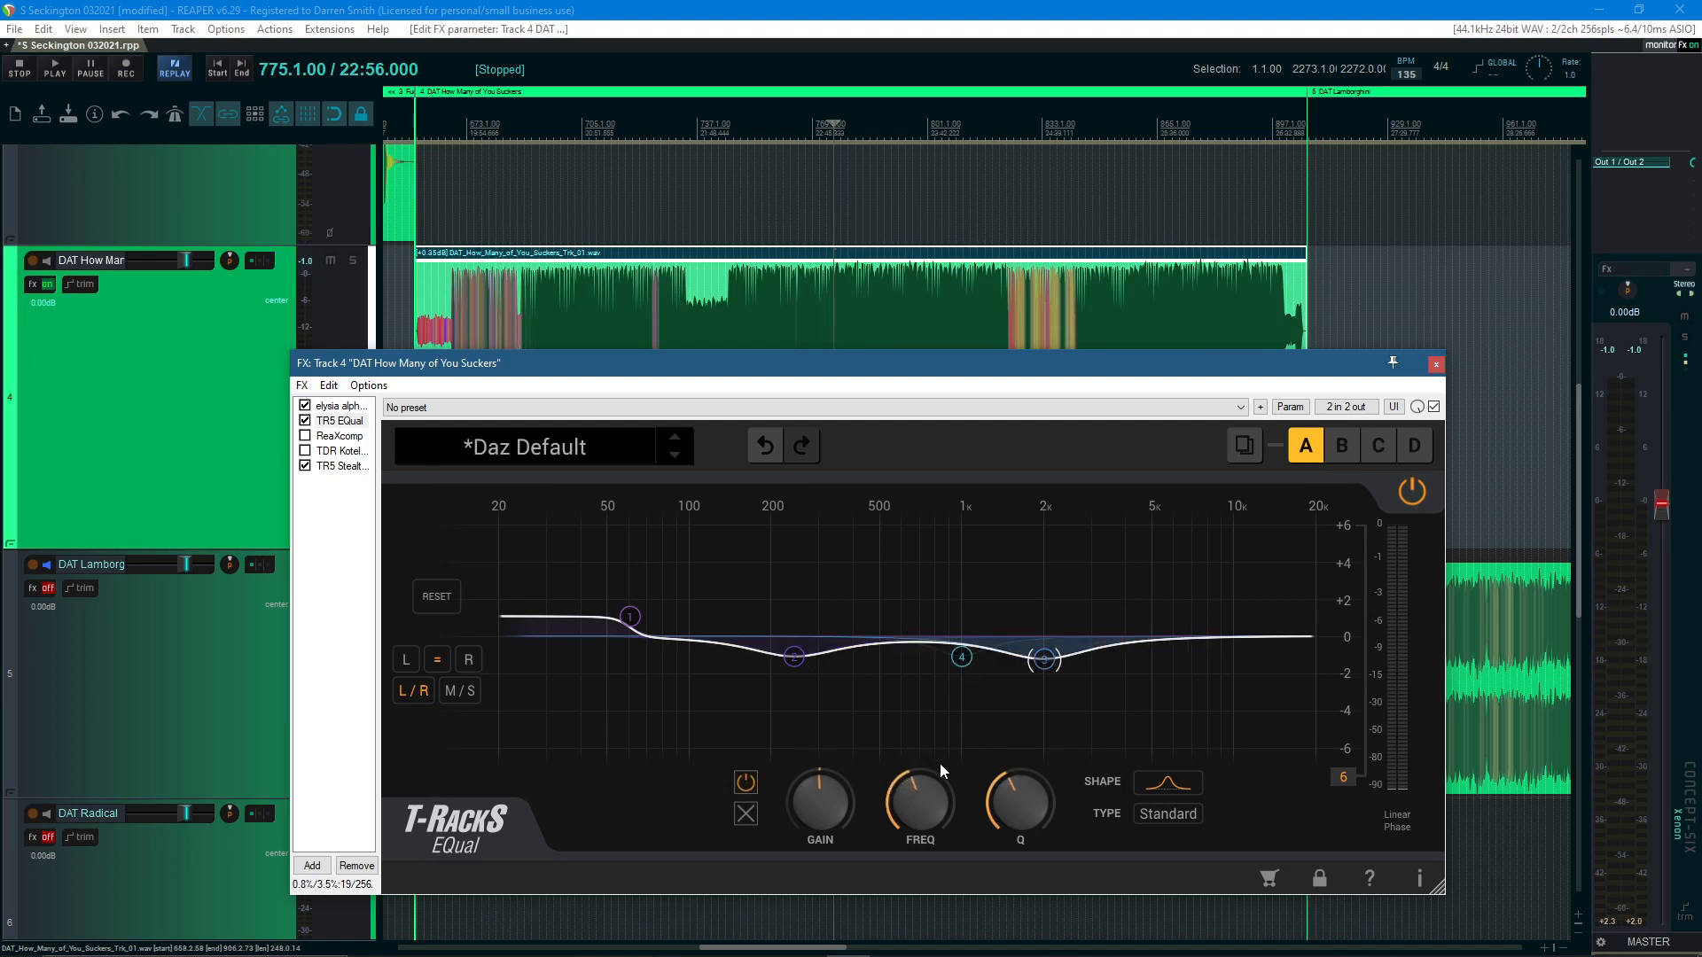
{"action": "left_click", "coordinate": [746, 782]}
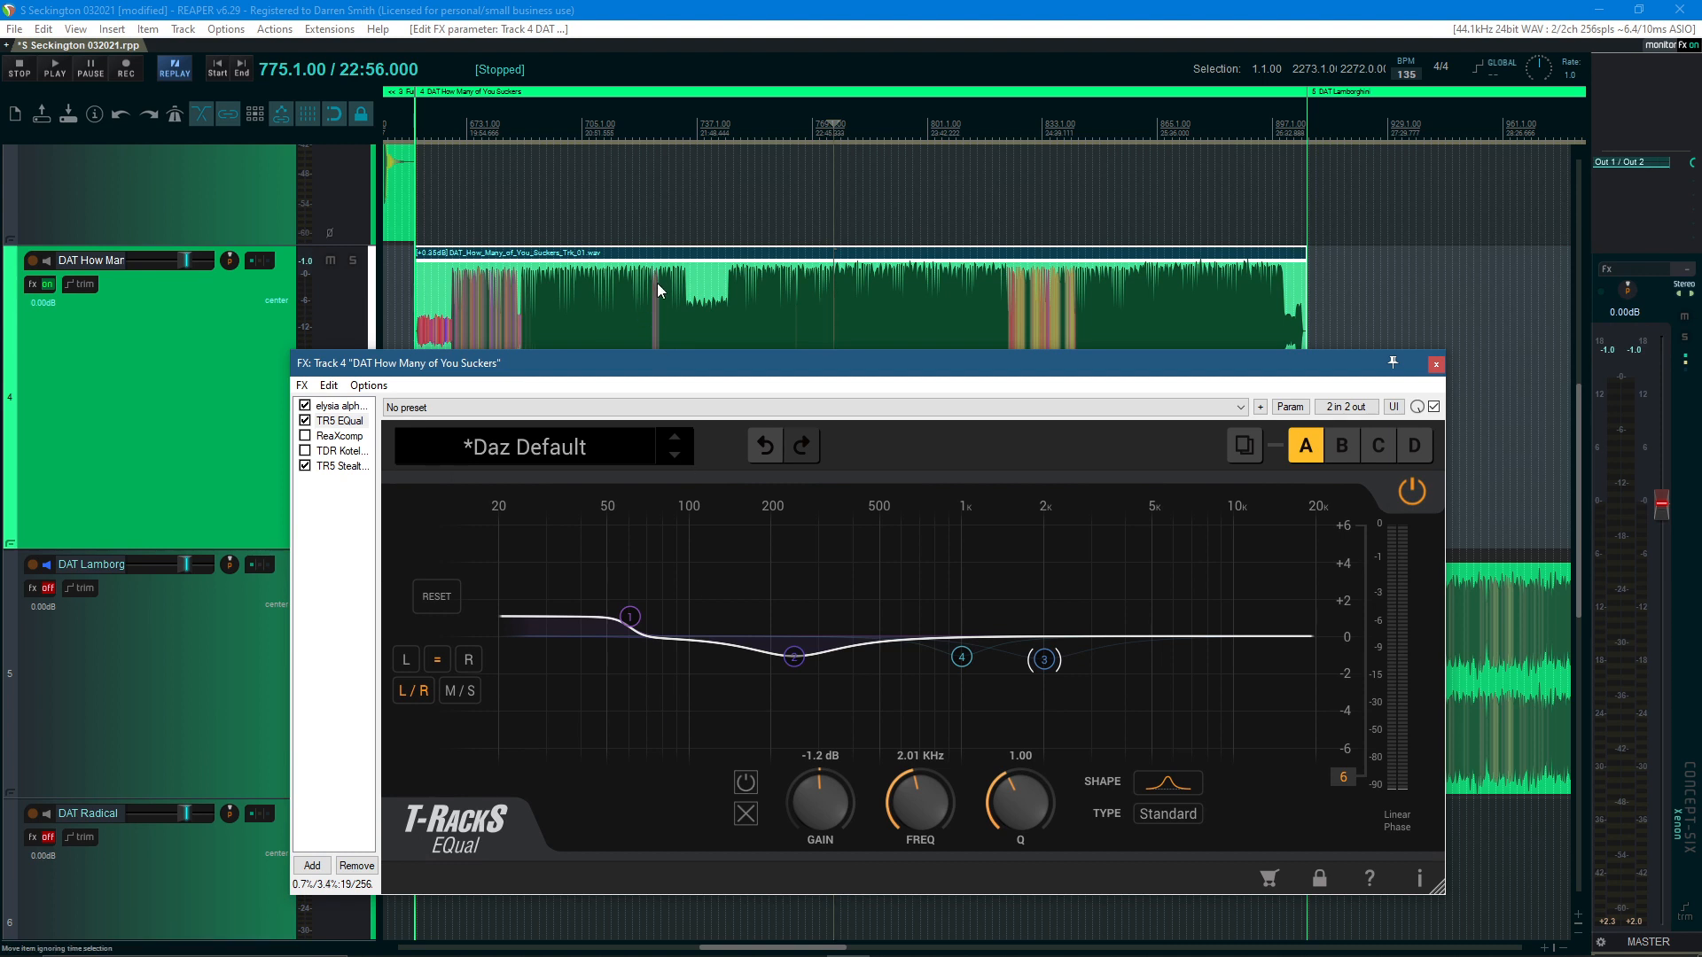
Play track 4 from bar 757 and compare the TR5 EQual off and on with only bands 1 and 2 active
{"action": "left_click", "coordinate": [305, 421]}
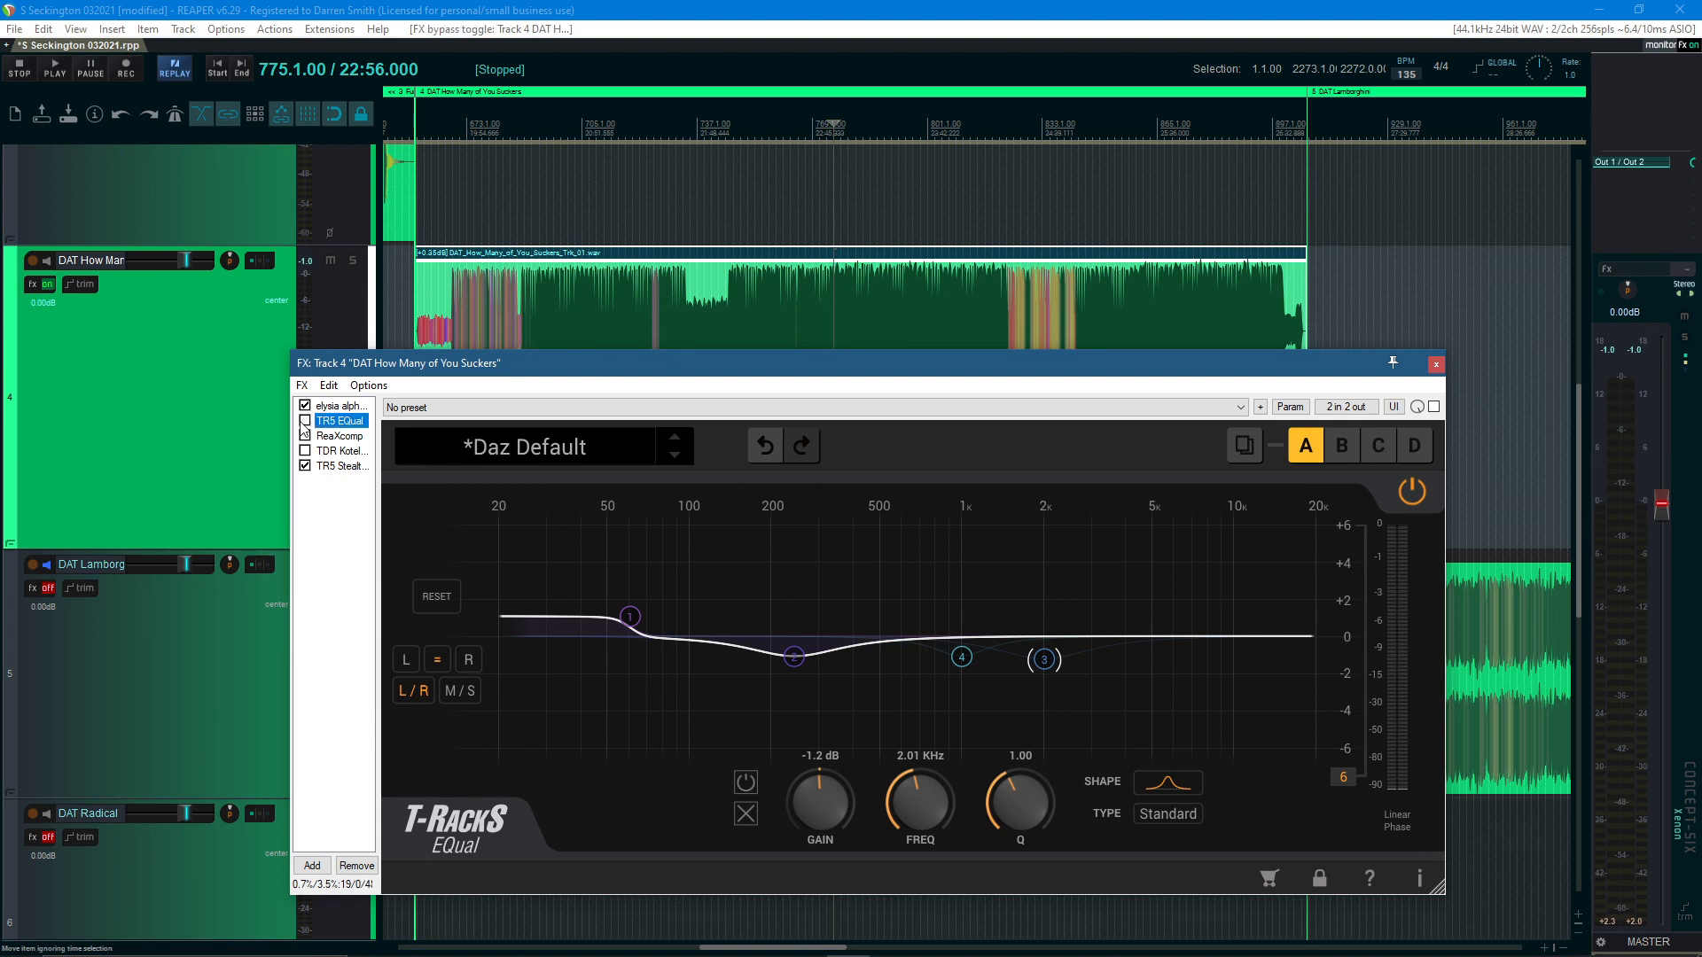
{"action": "left_click", "coordinate": [768, 127]}
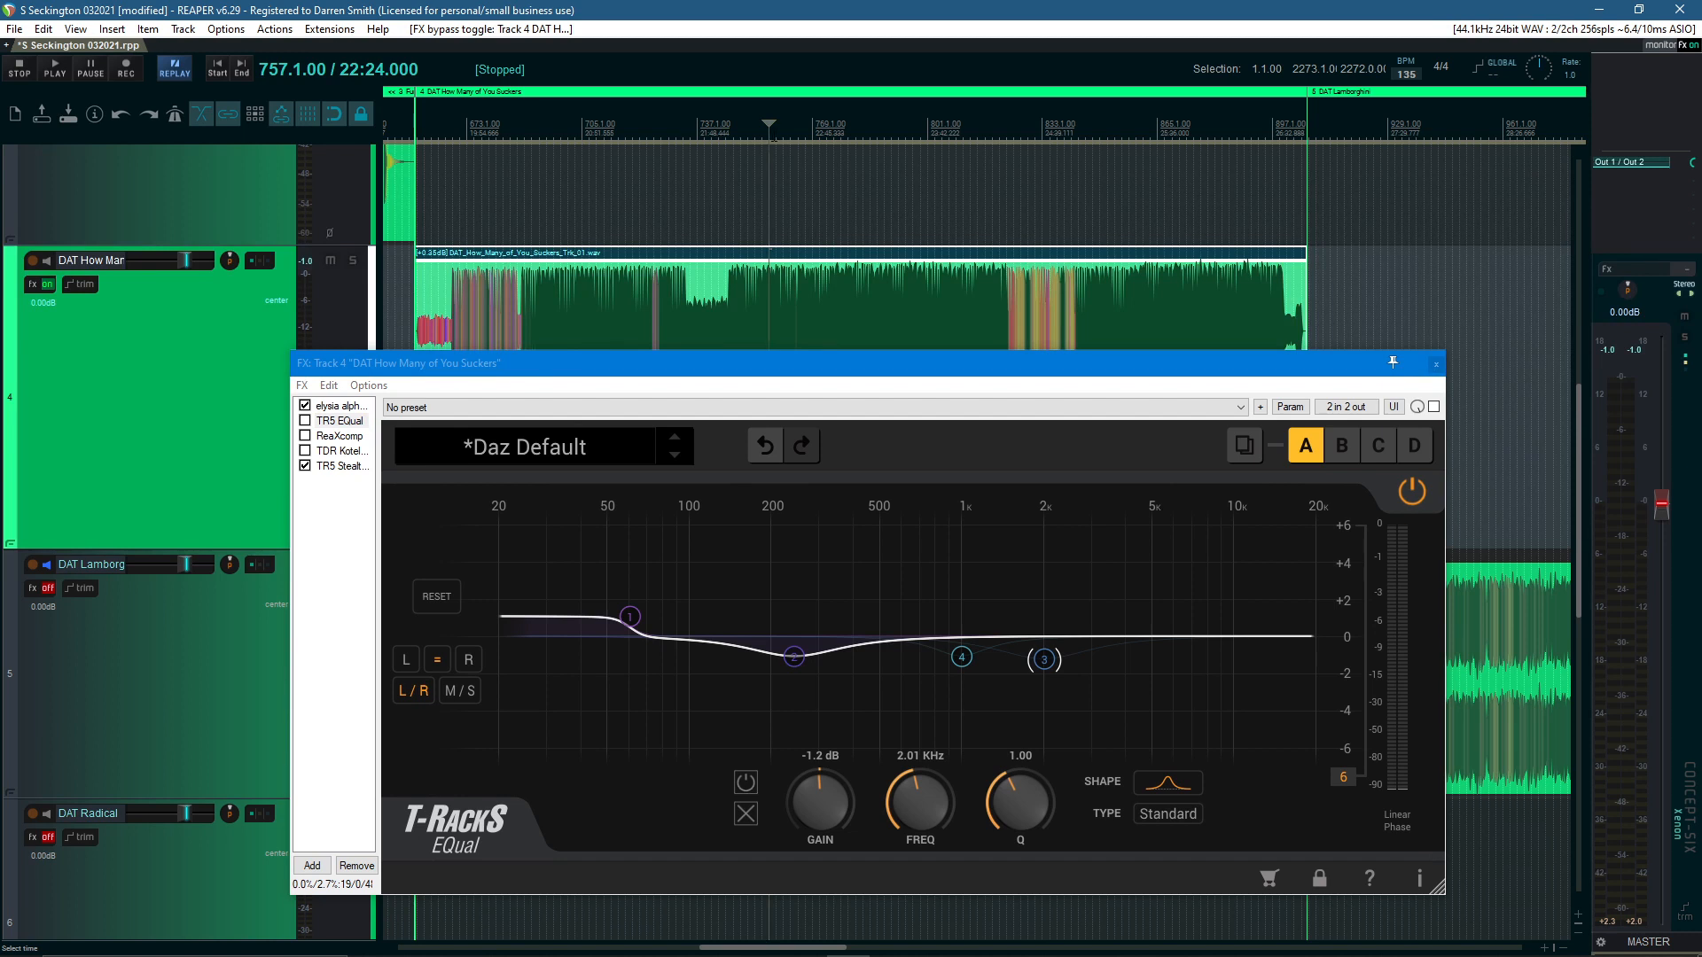
{"action": "key", "text": "space"}
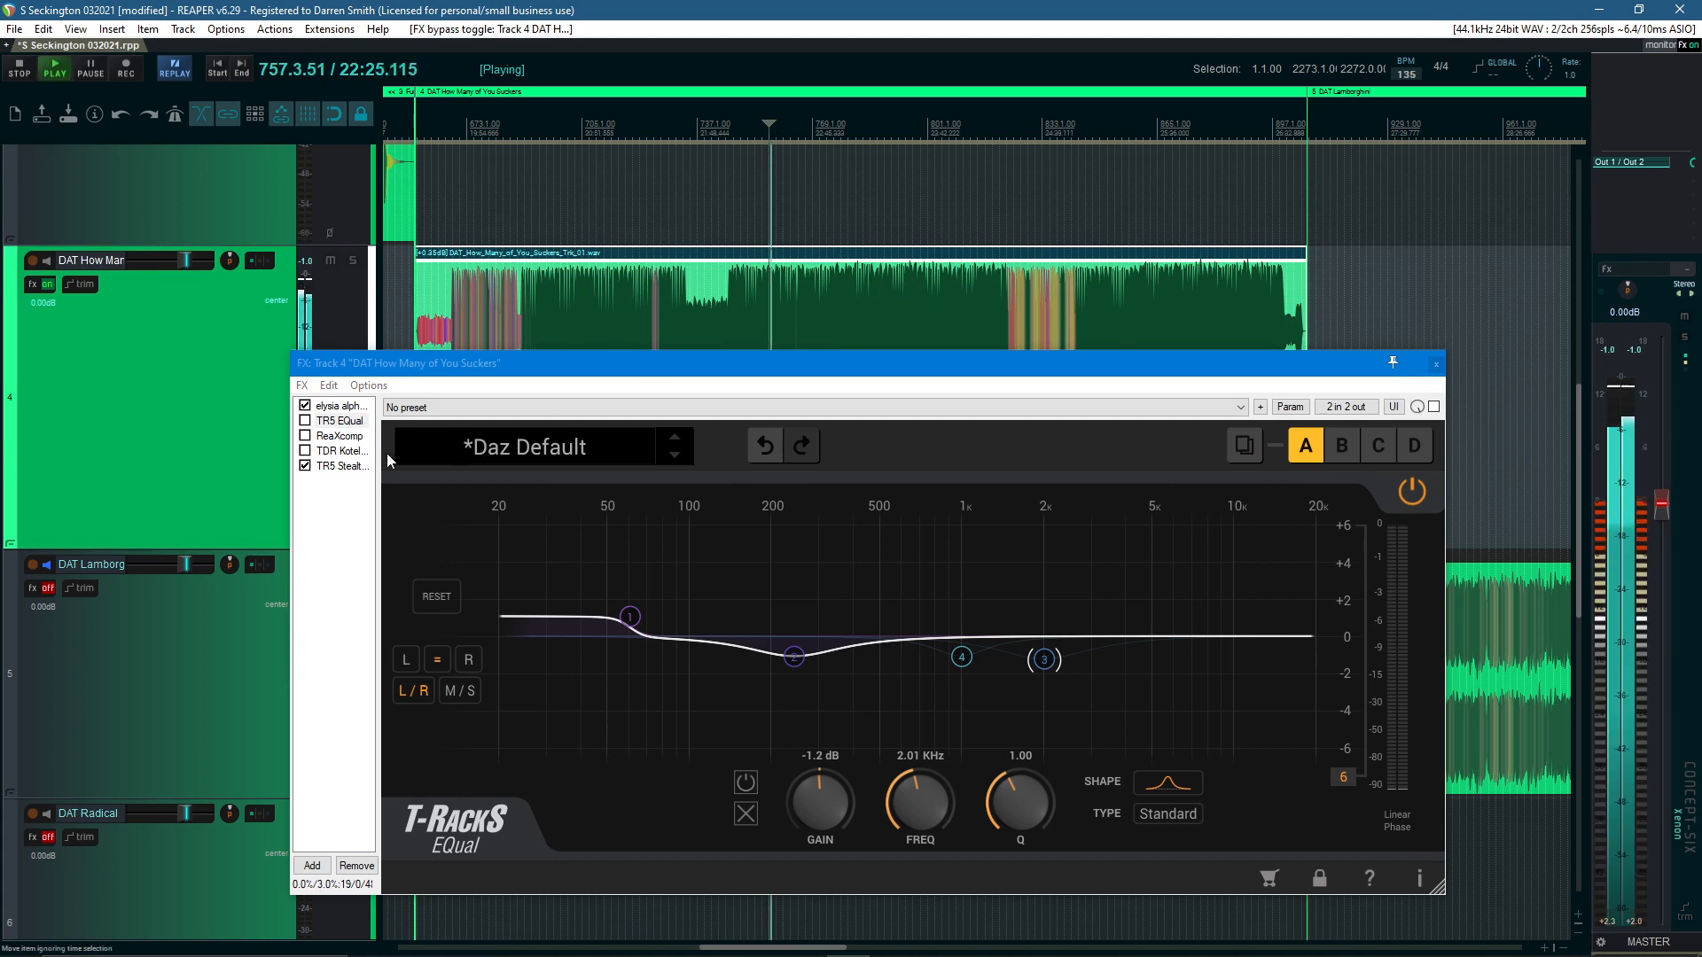
{"action": "left_click", "coordinate": [306, 423]}
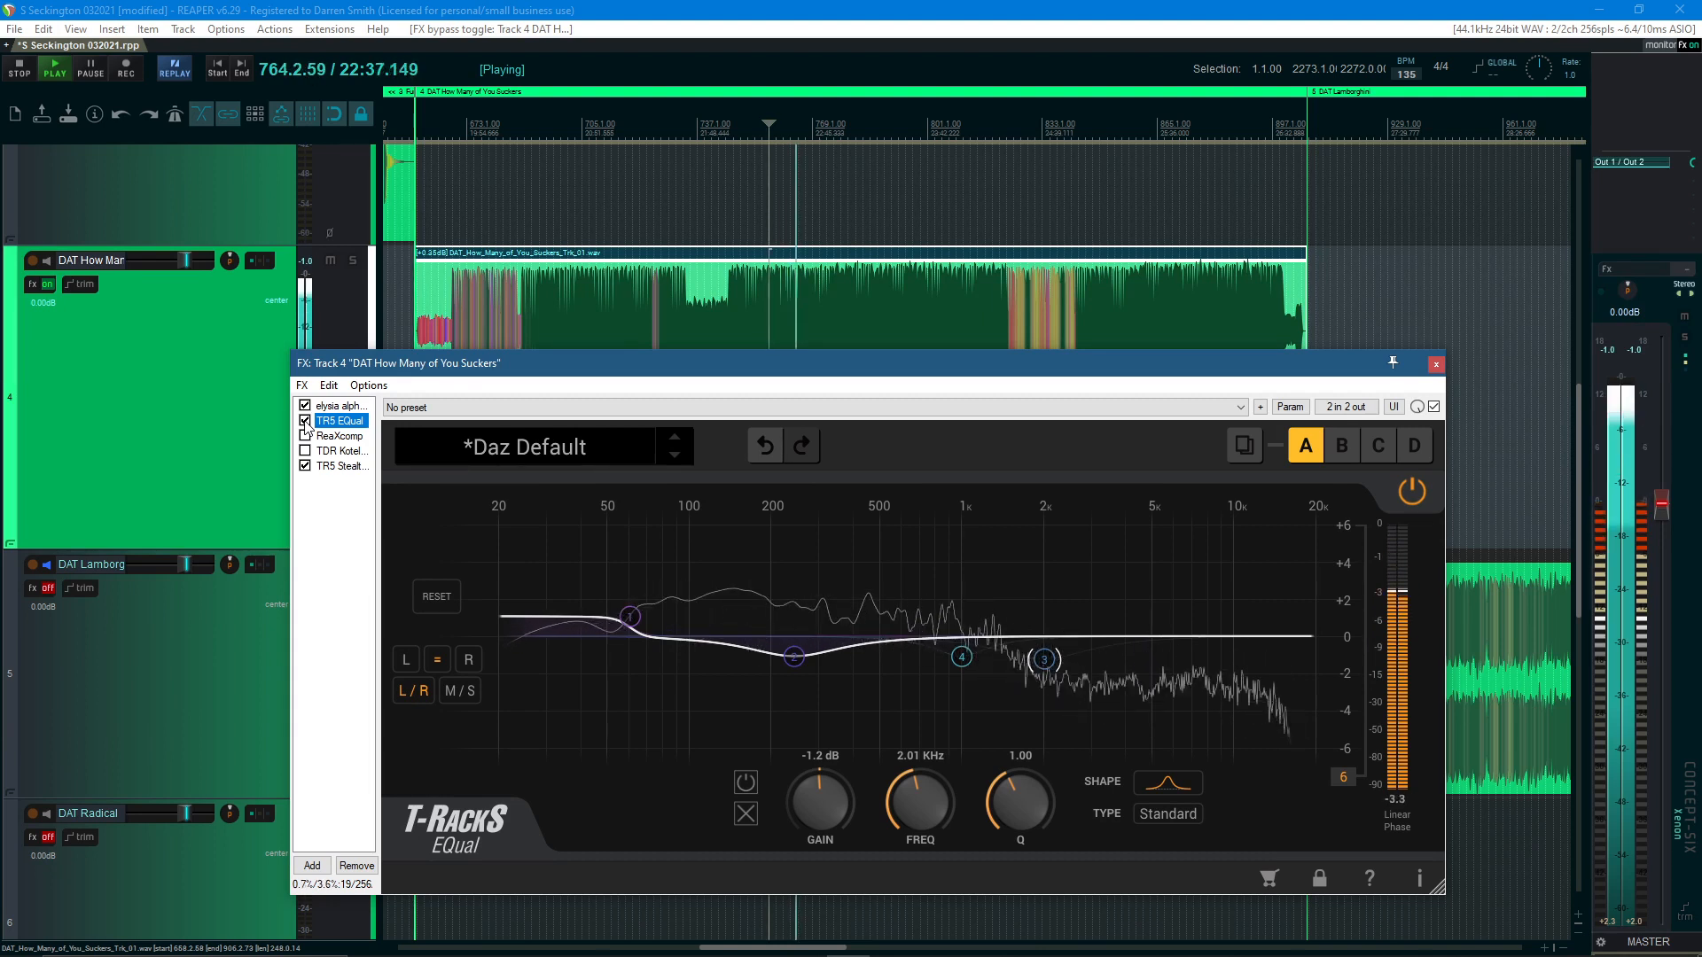
{"action": "left_click", "coordinate": [305, 420]}
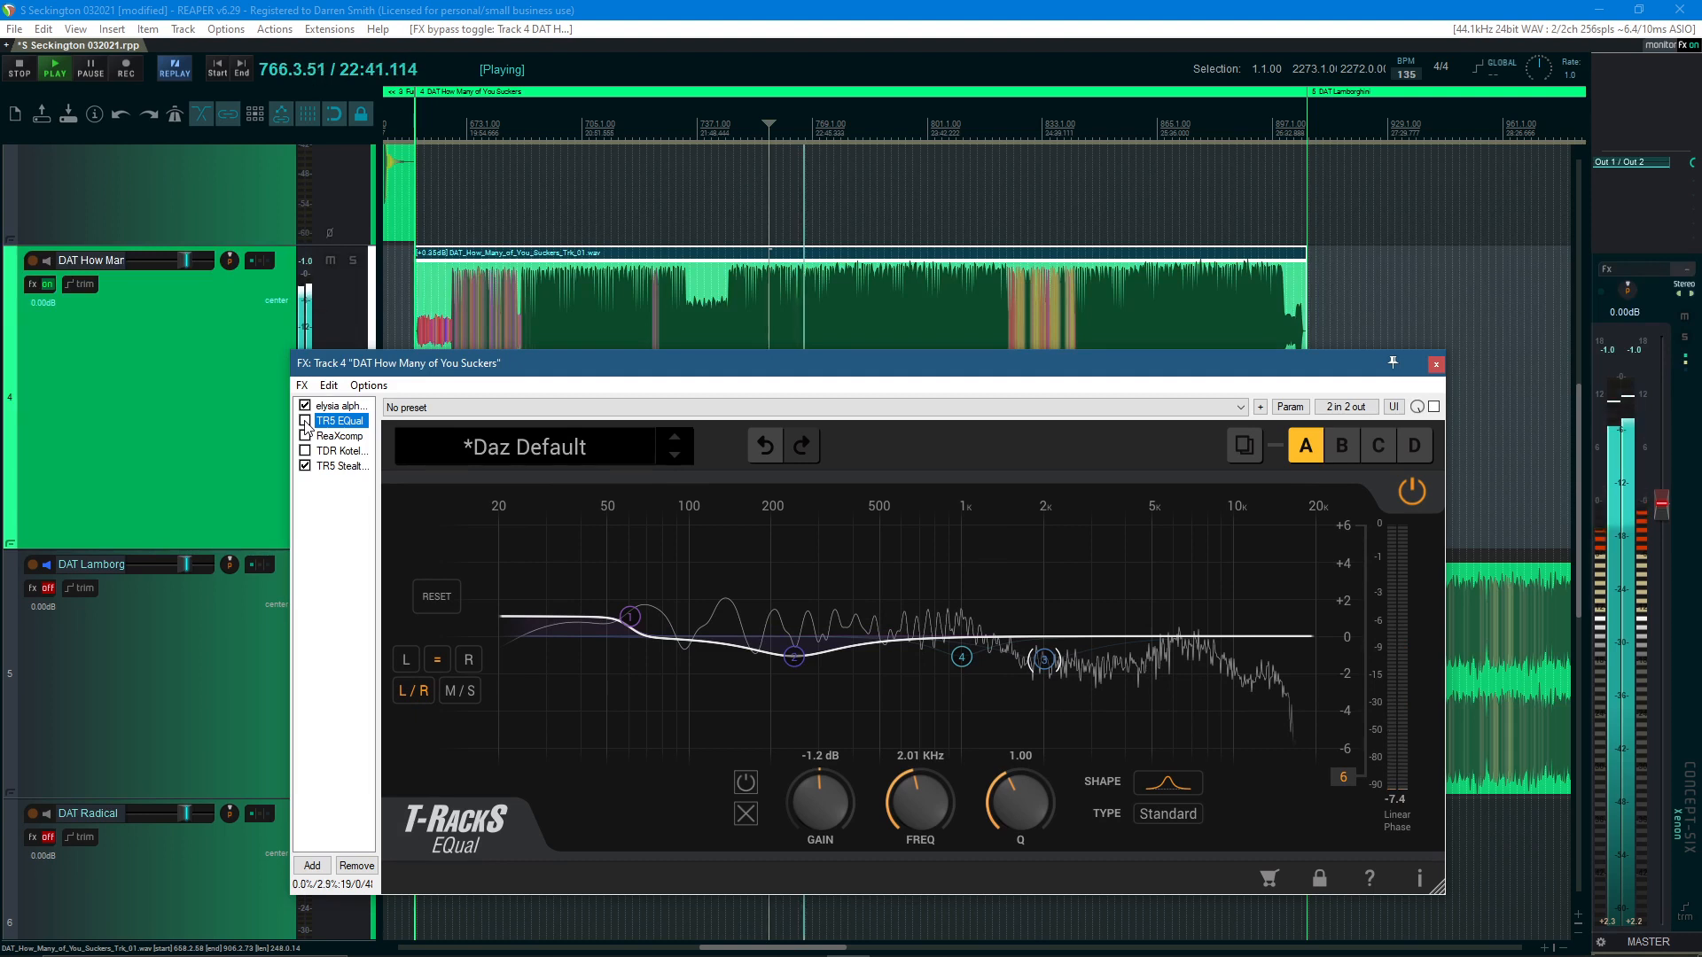
{"action": "left_click", "coordinate": [305, 421]}
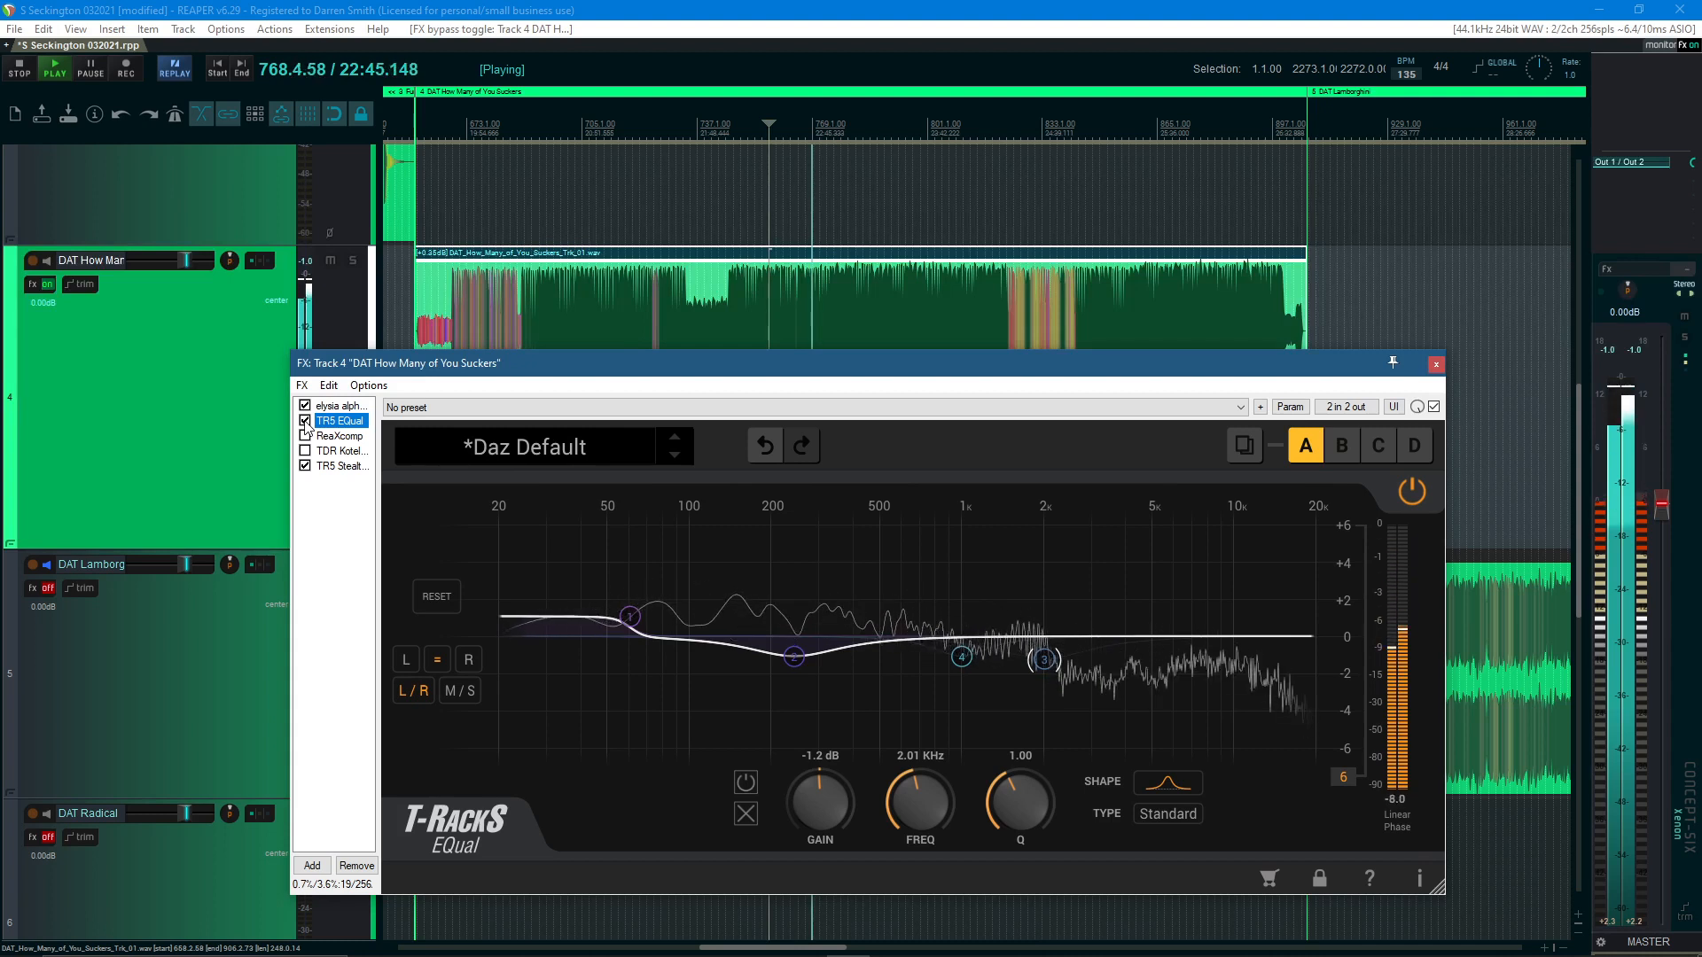
{"action": "key", "text": "space"}
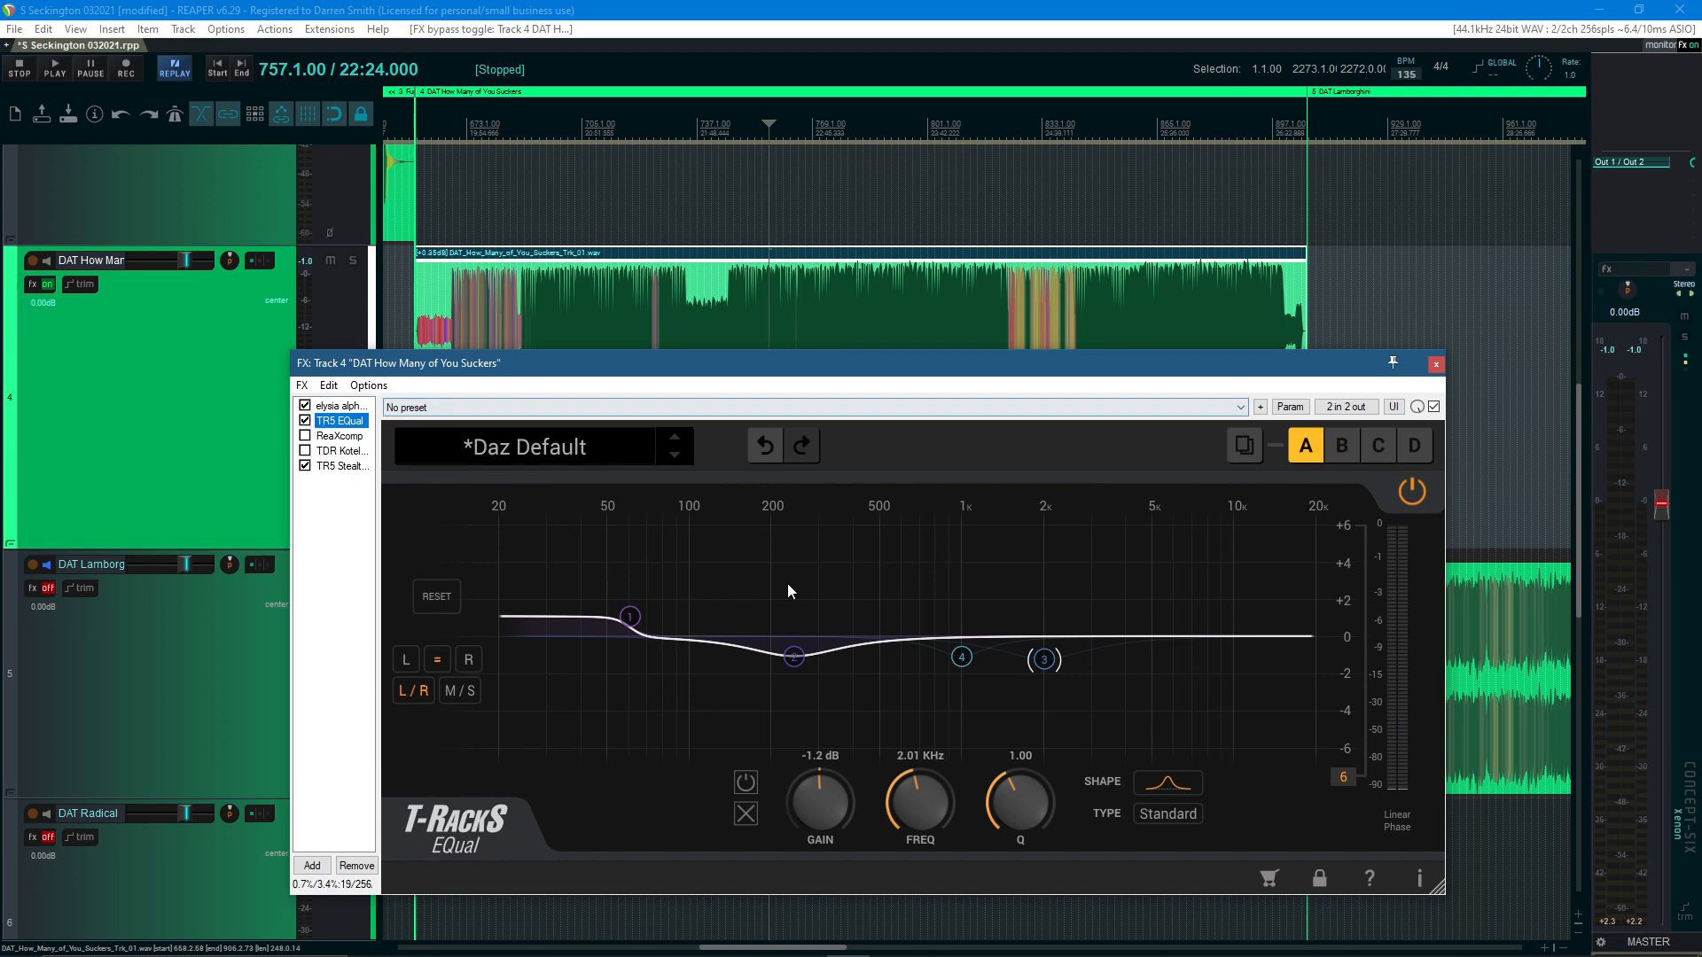
Switch EQ bands 4 and 3 back on in the TR5 EQual and review their settings
{"action": "left_click", "coordinate": [964, 661]}
{"action": "left_click", "coordinate": [745, 784]}
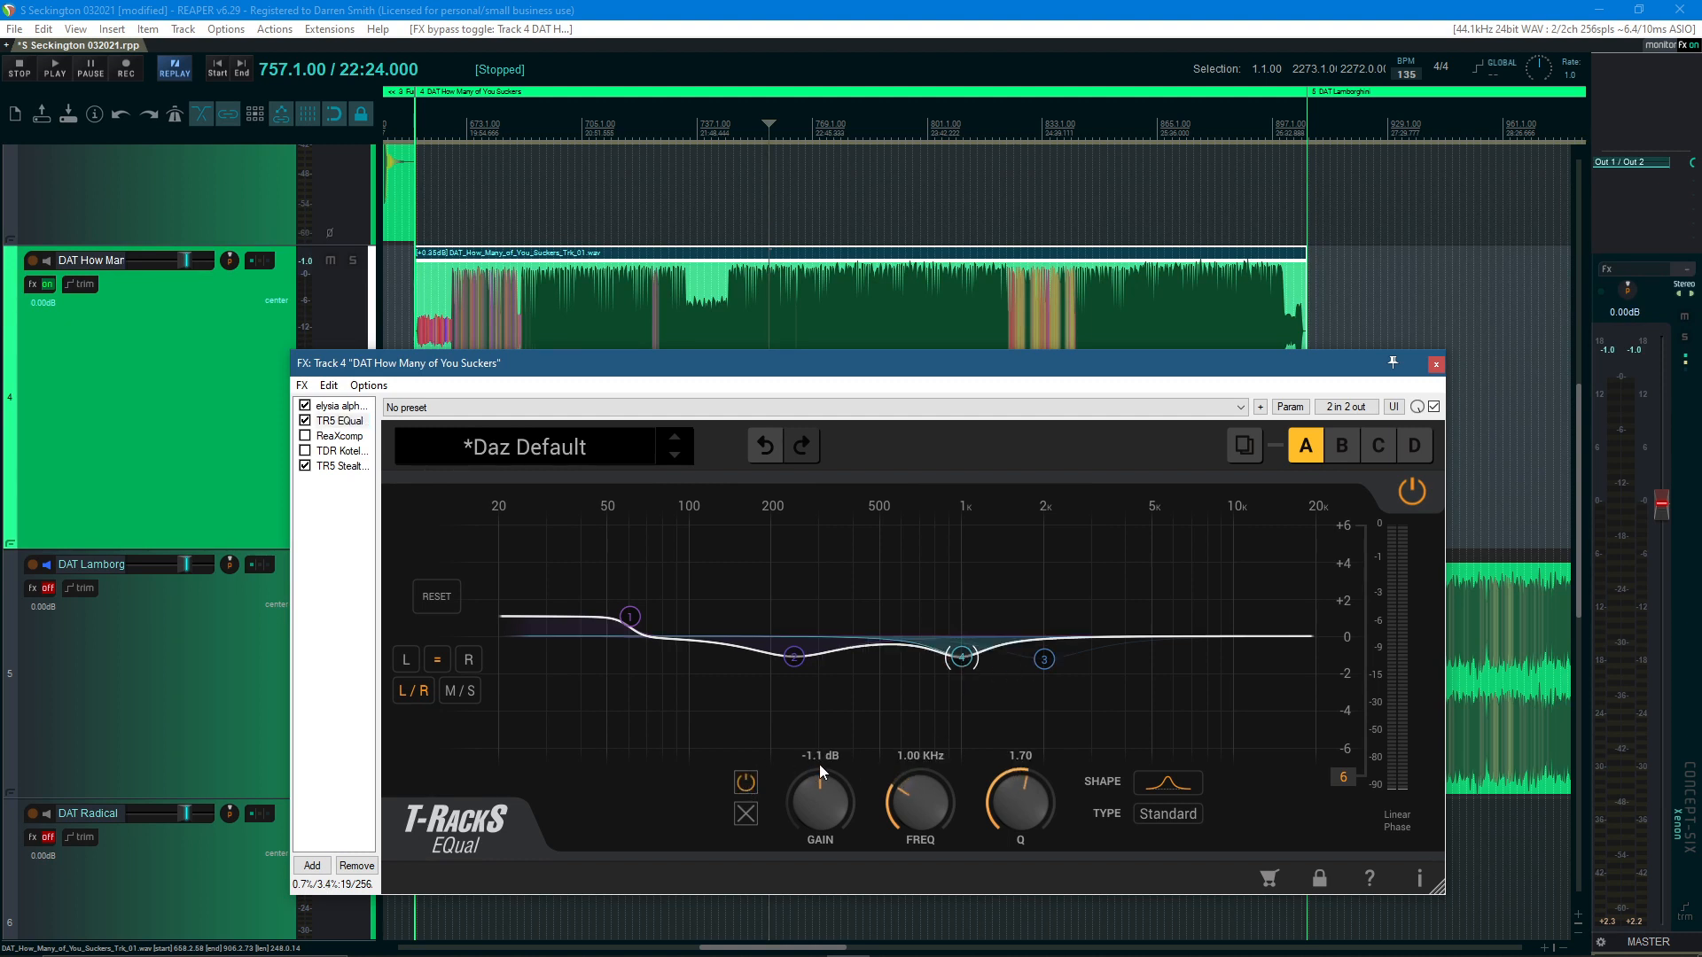
{"action": "left_click", "coordinate": [1049, 663]}
{"action": "left_click", "coordinate": [745, 783]}
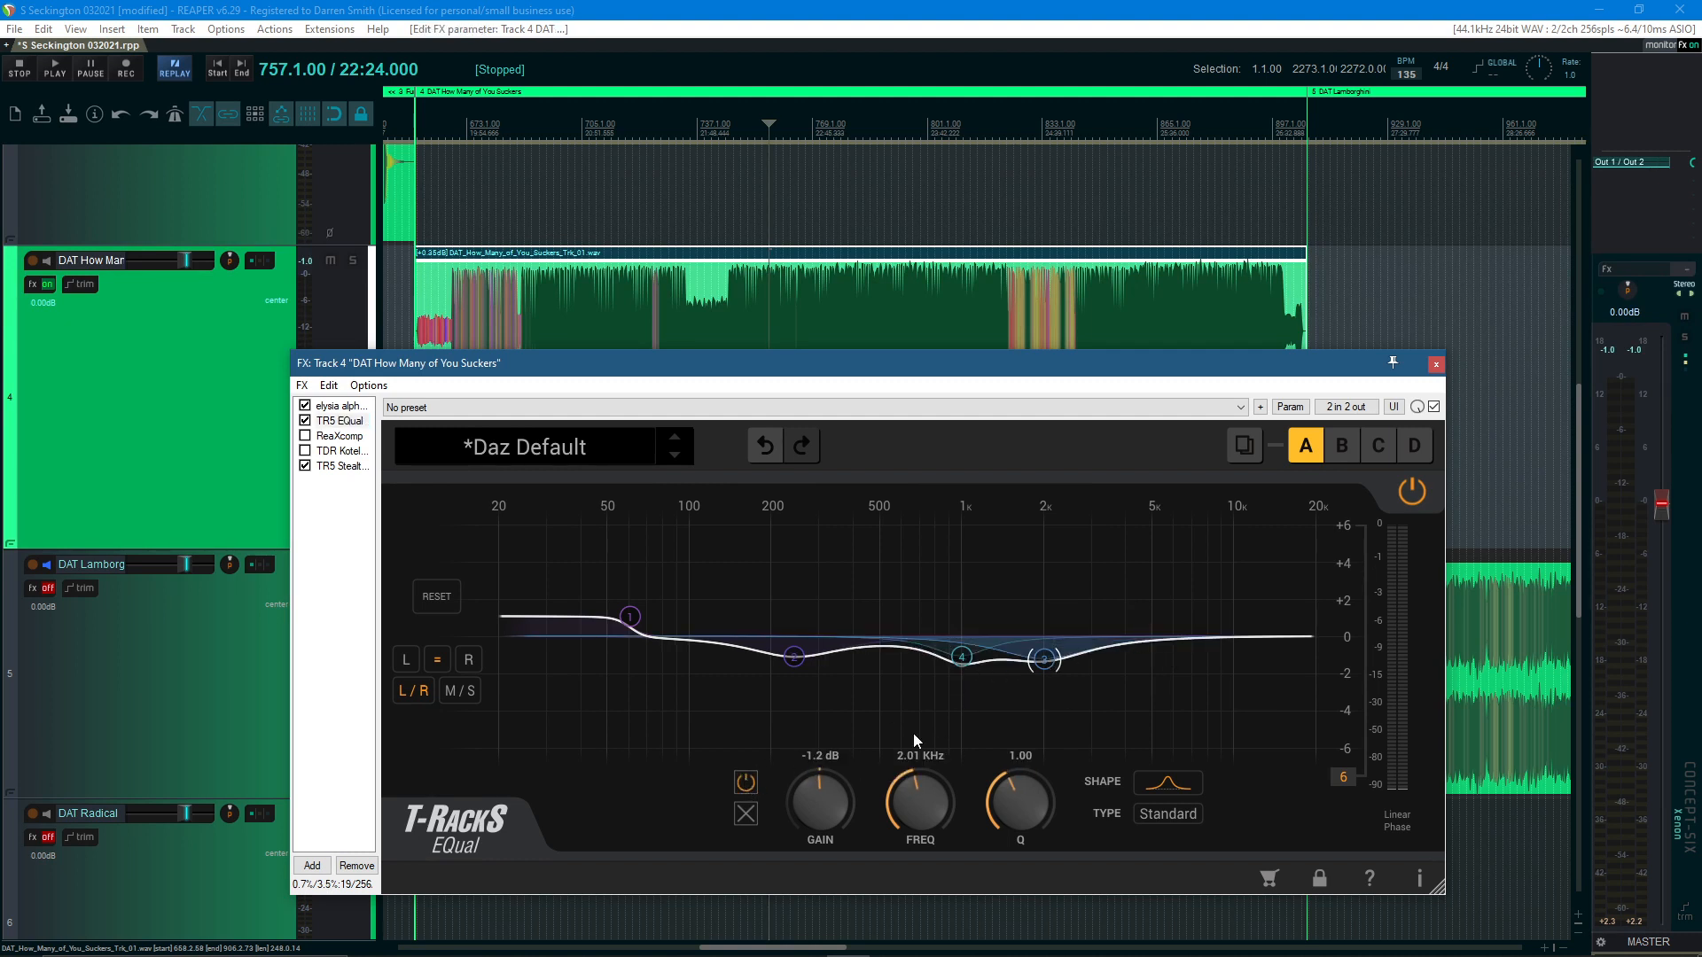
{"action": "left_click", "coordinate": [963, 661]}
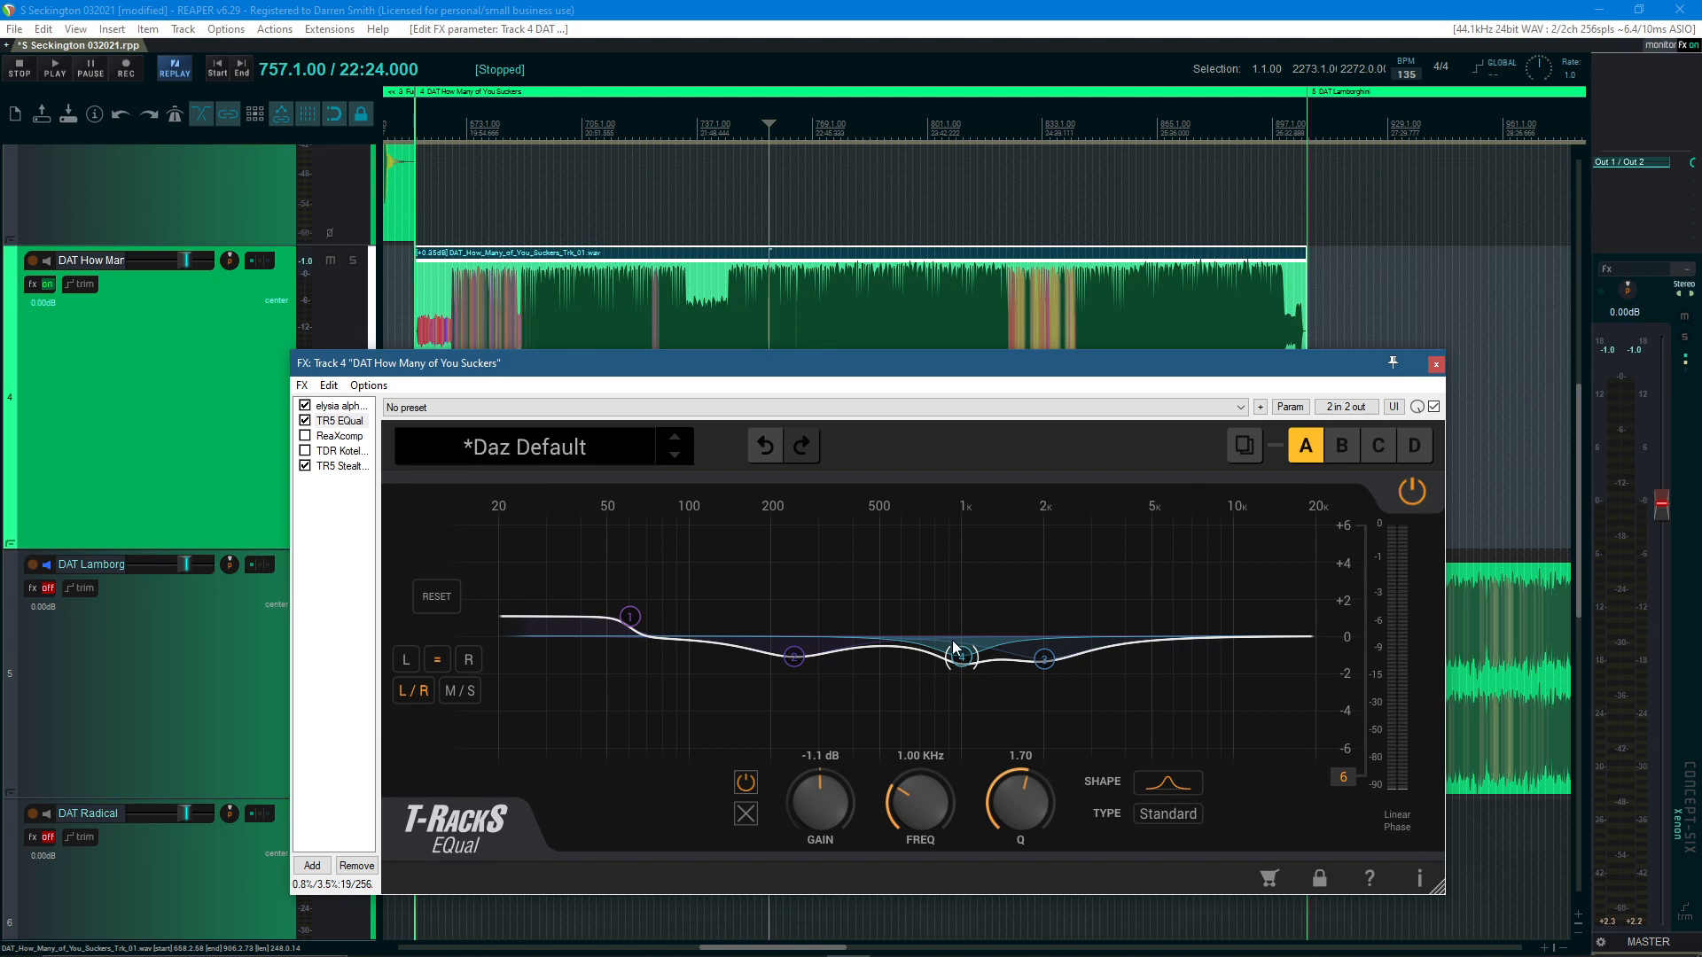
{"action": "mouse_move", "coordinate": [964, 660]}
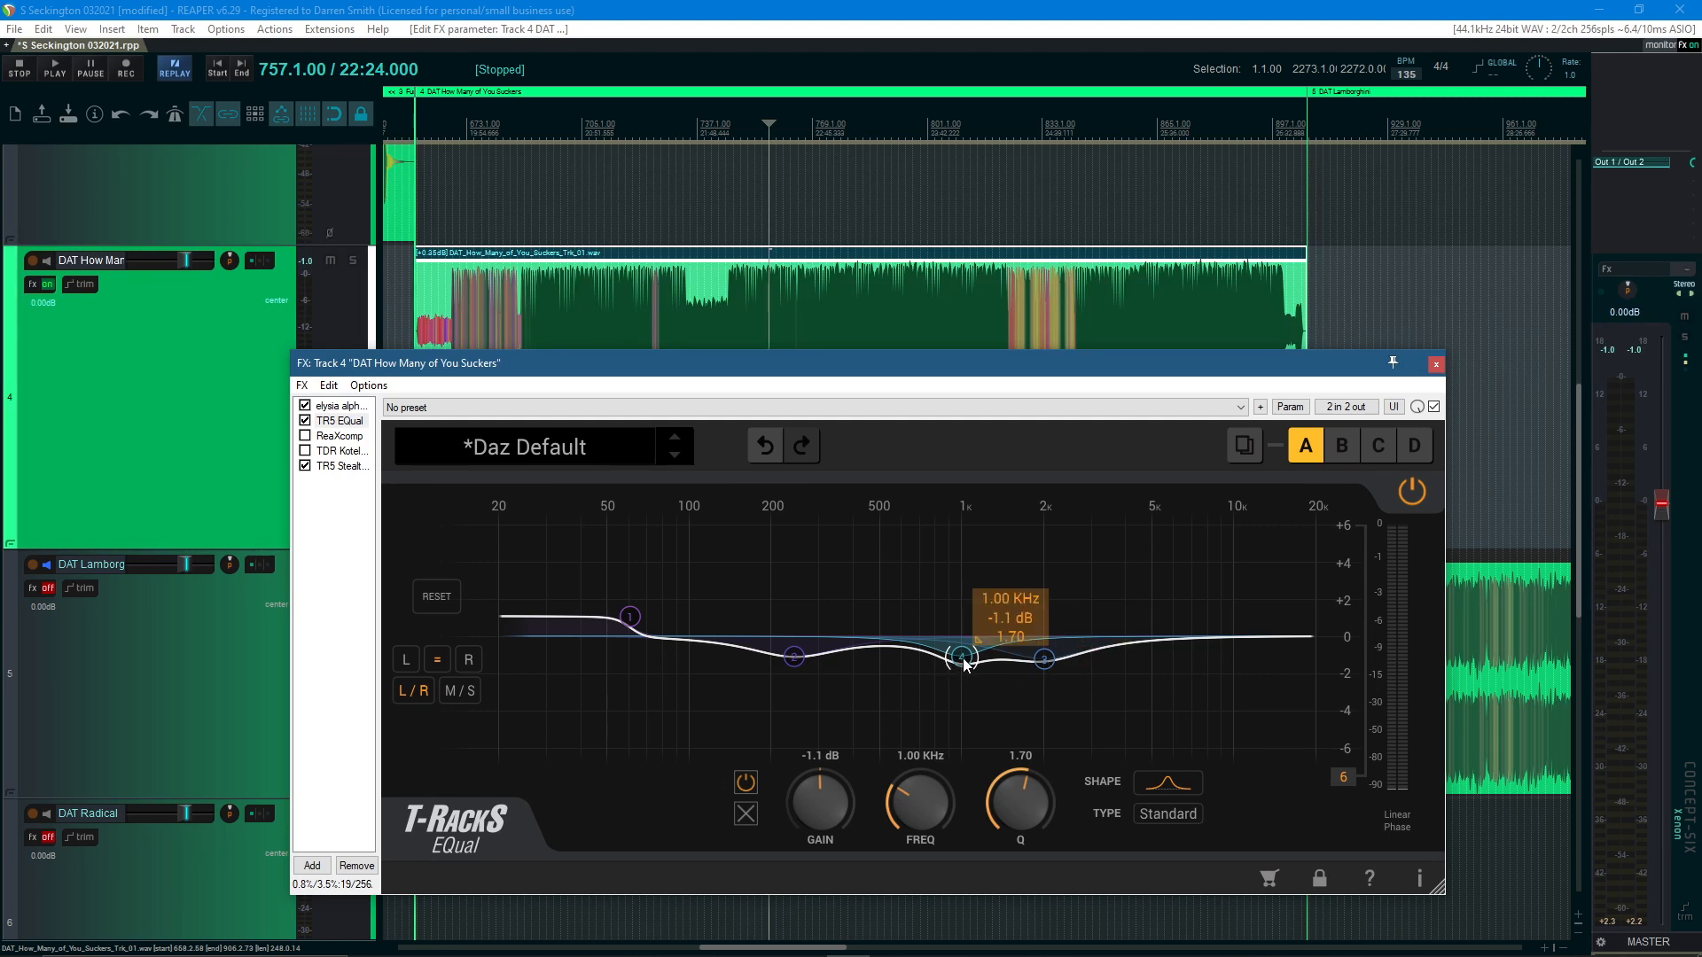
{"action": "mouse_move", "coordinate": [1048, 663]}
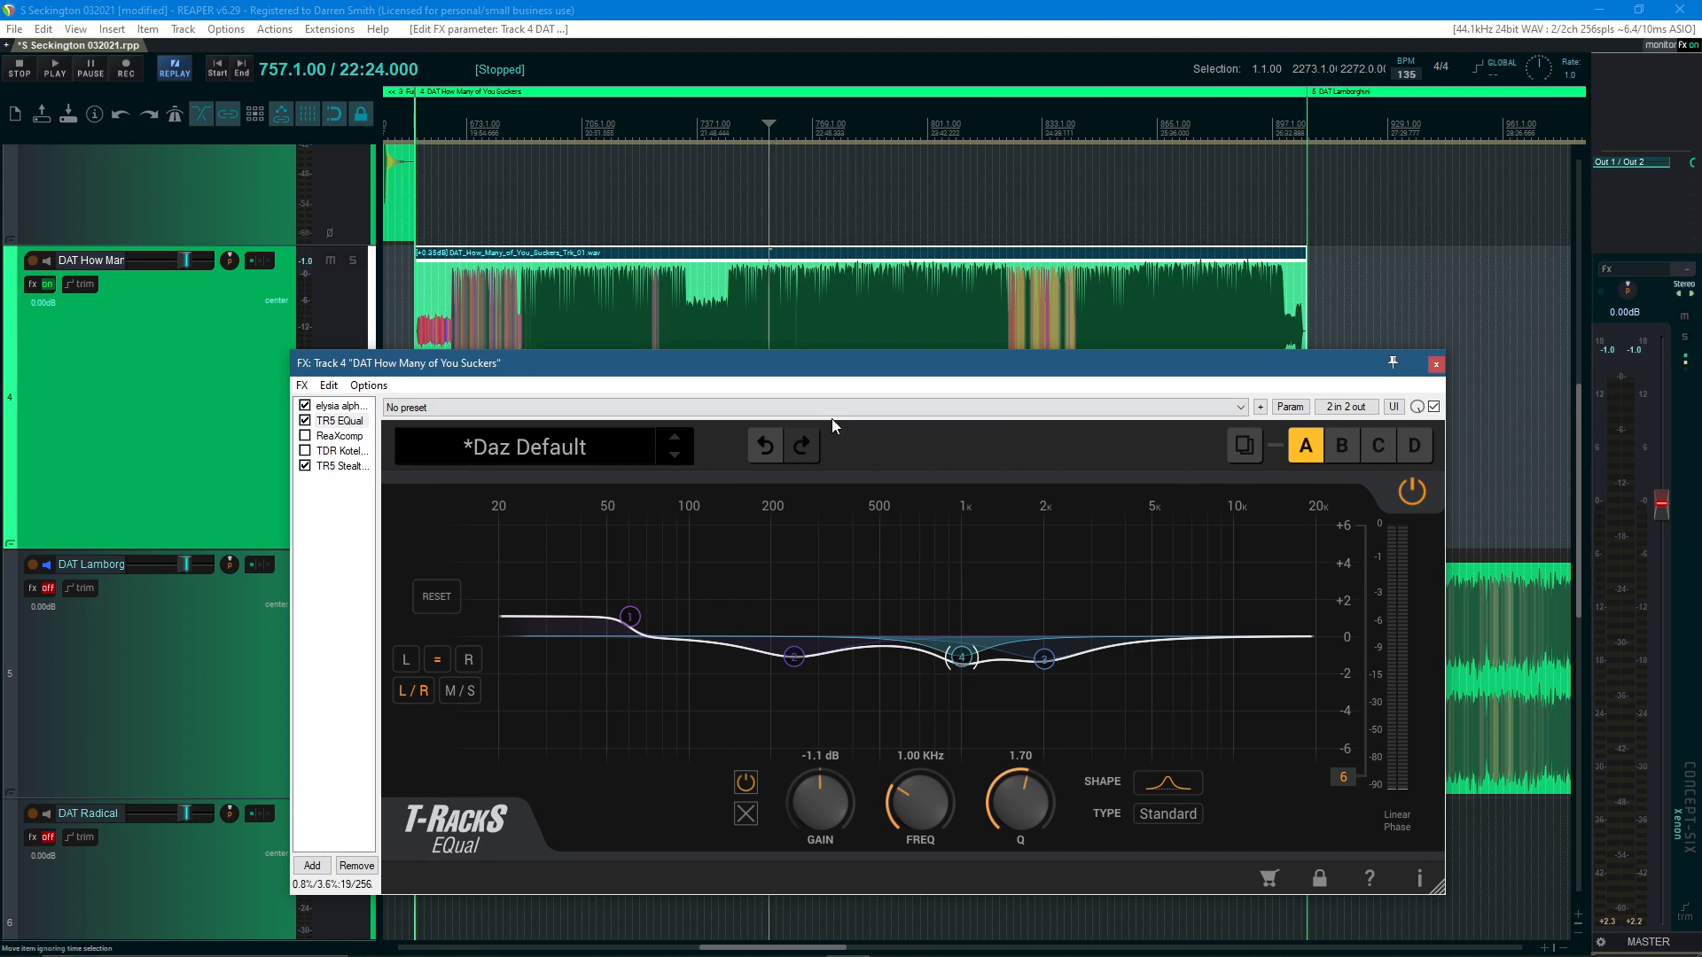
Play track 4 from bar 757 and compare the TR5 EQual off and on with all four bands active
{"action": "key", "text": "space"}
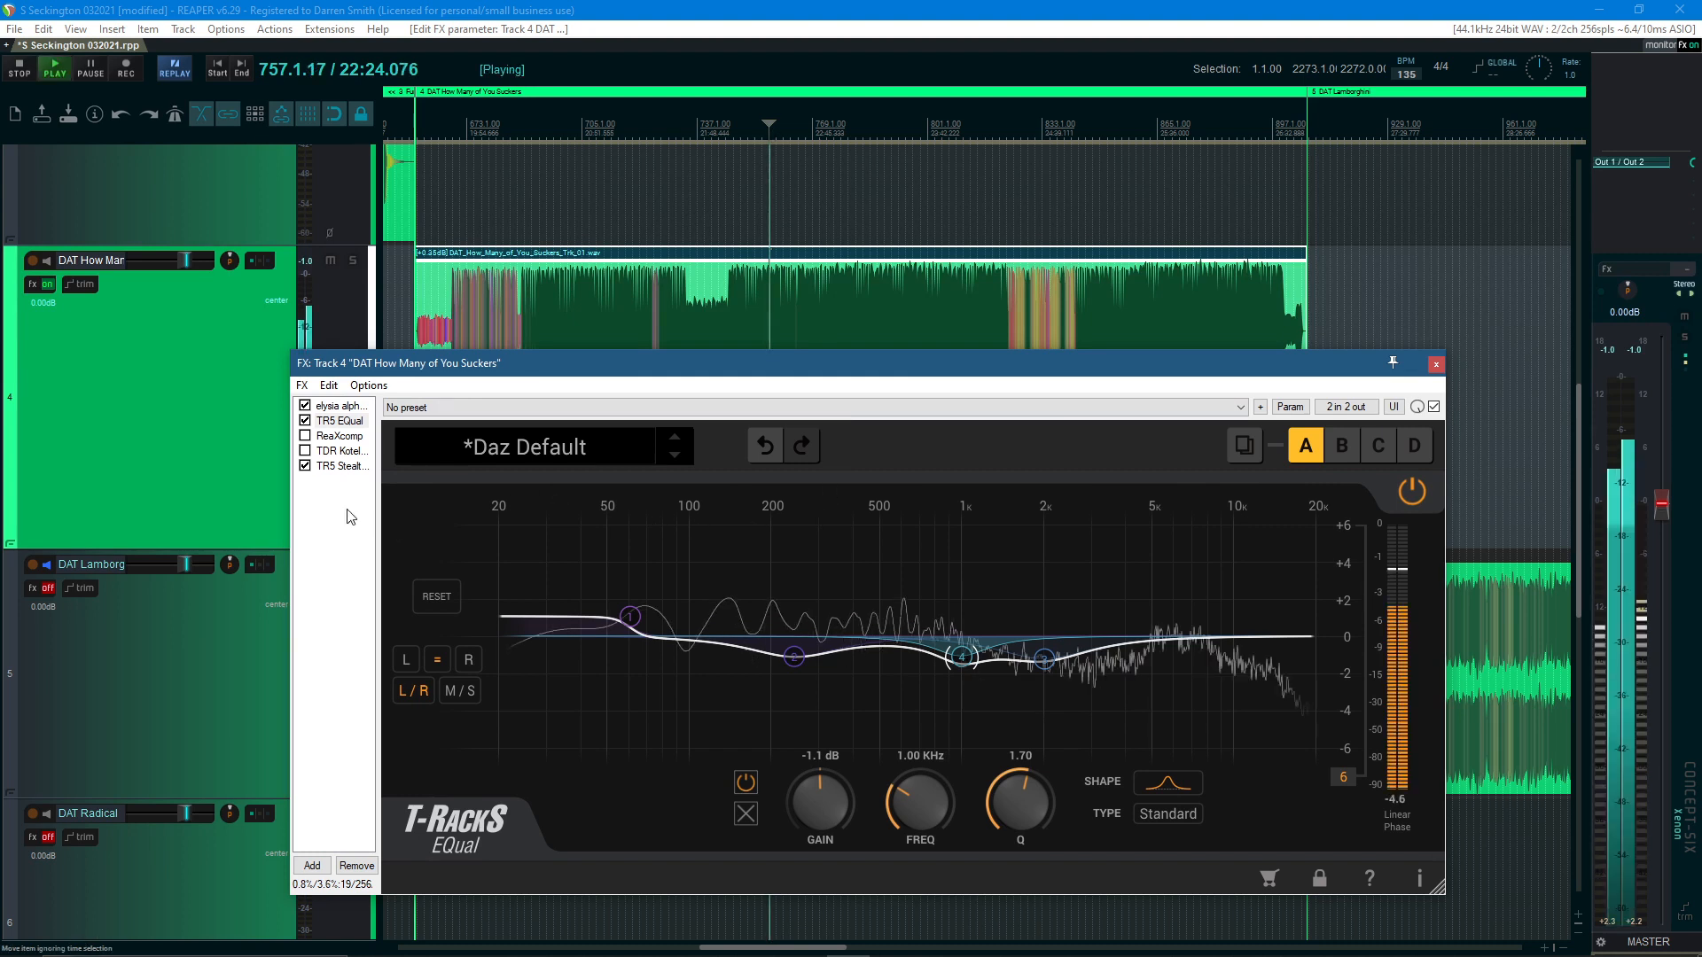
{"action": "left_click", "coordinate": [305, 422]}
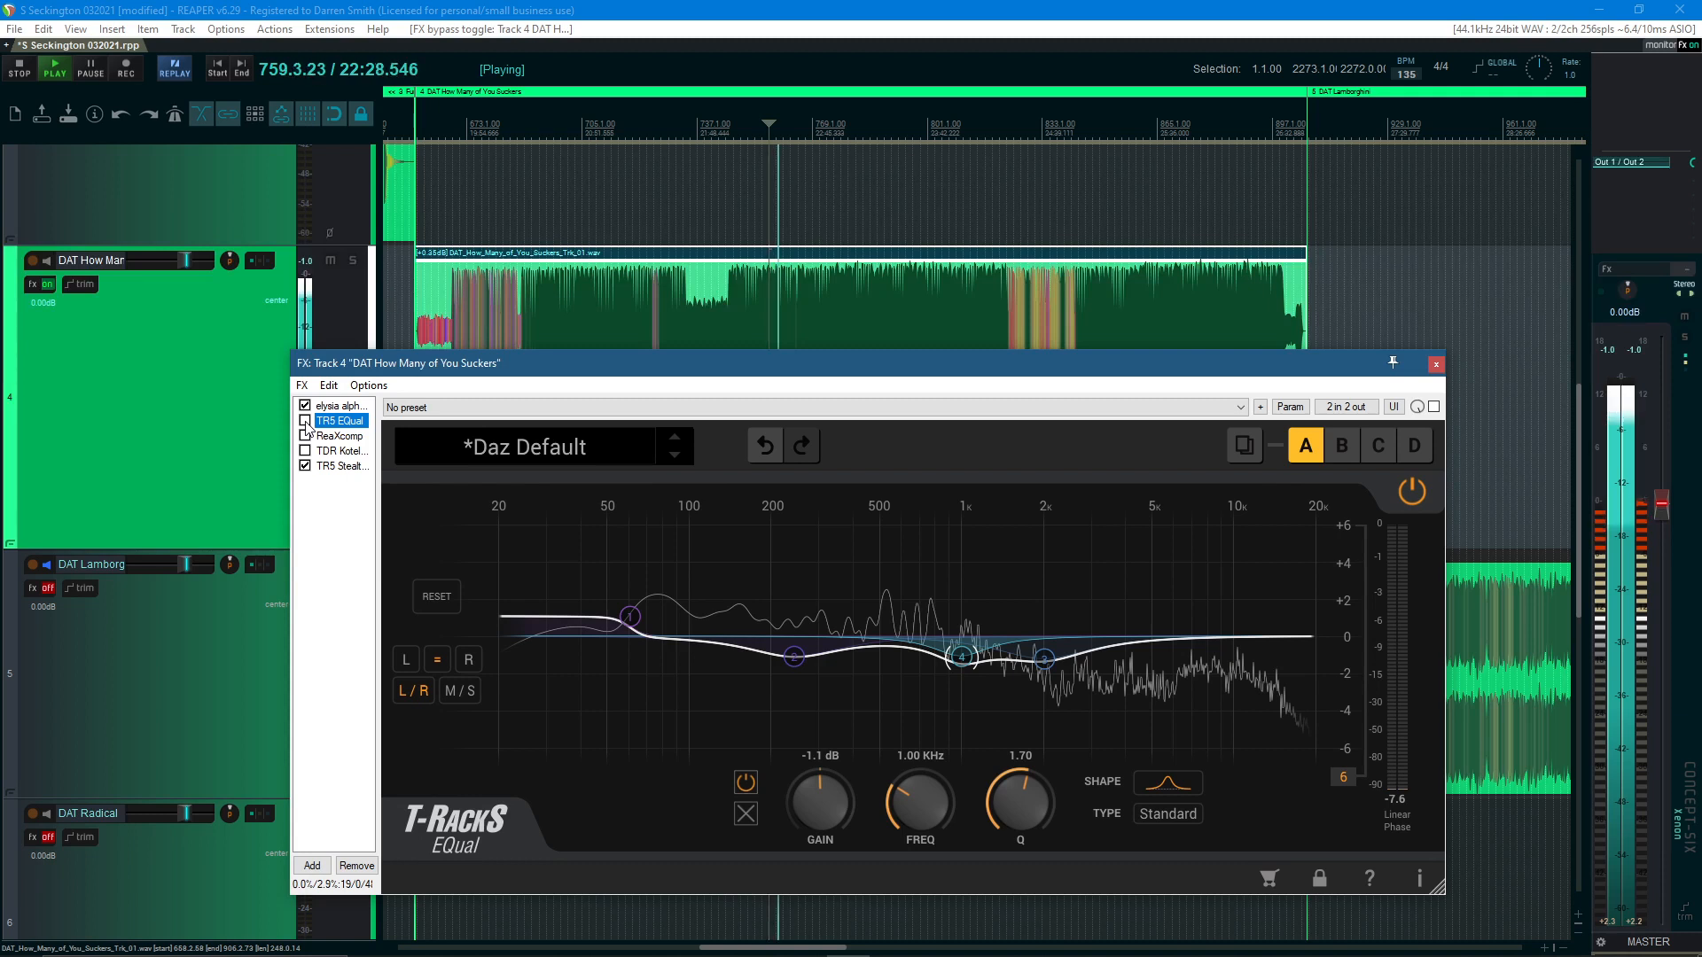
{"action": "left_click", "coordinate": [305, 421]}
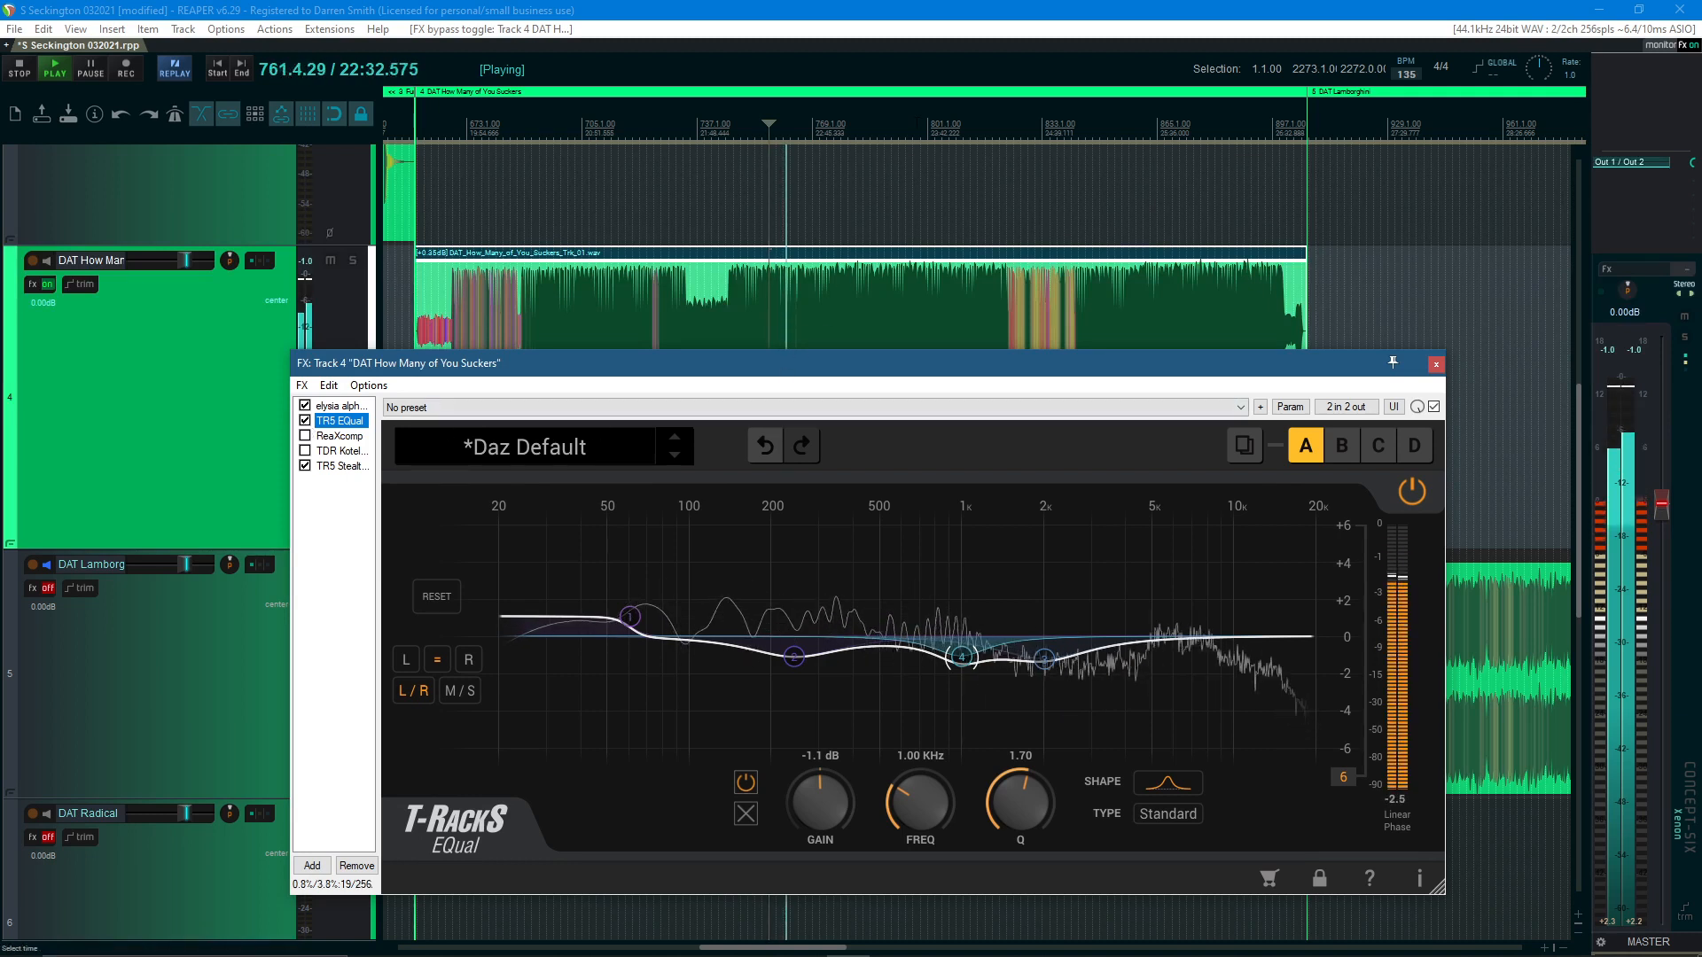
{"action": "left_click", "coordinate": [305, 421]}
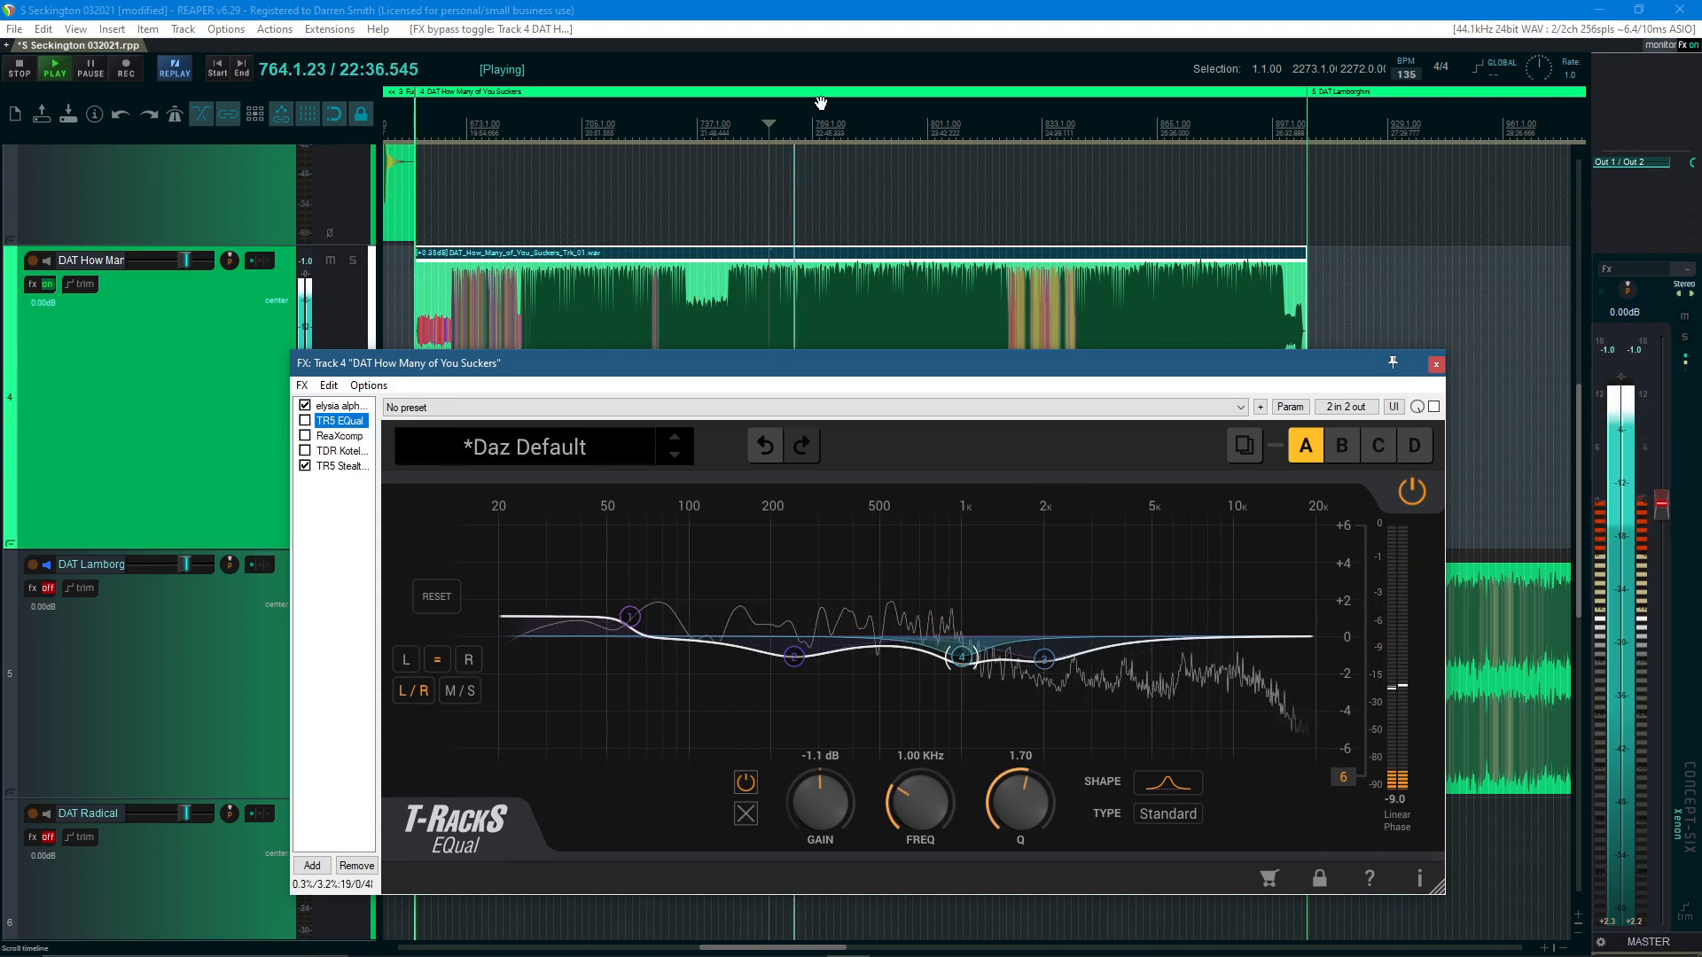
{"action": "left_click", "coordinate": [306, 423]}
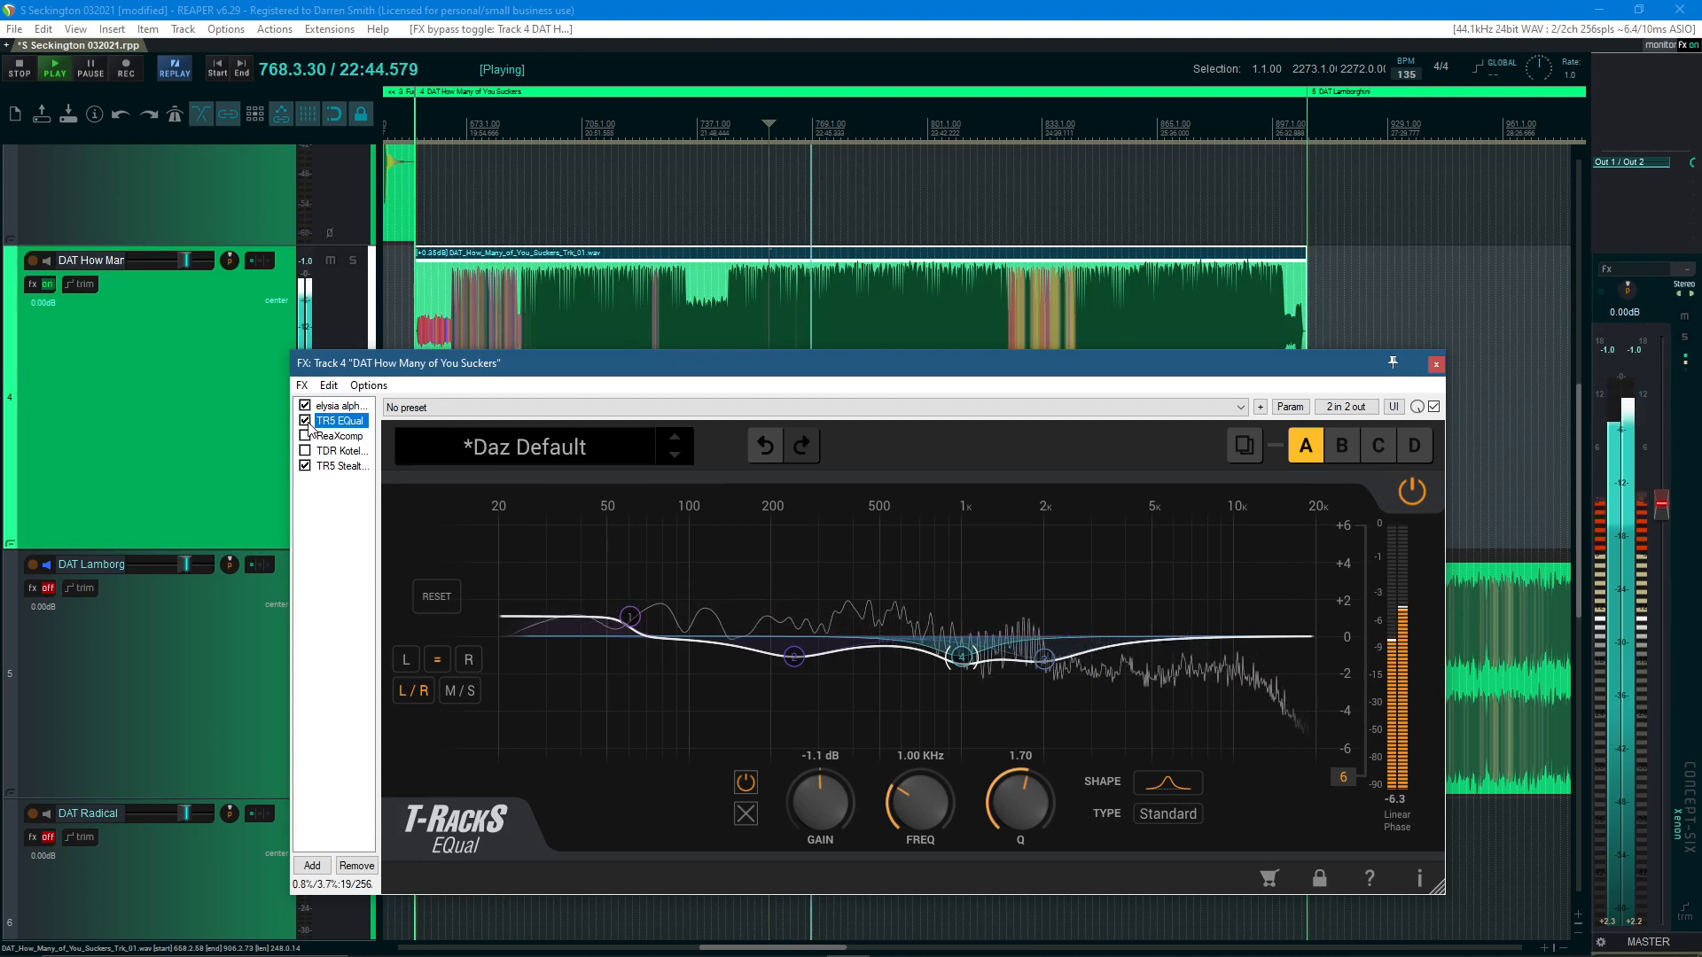
{"action": "key", "text": "space"}
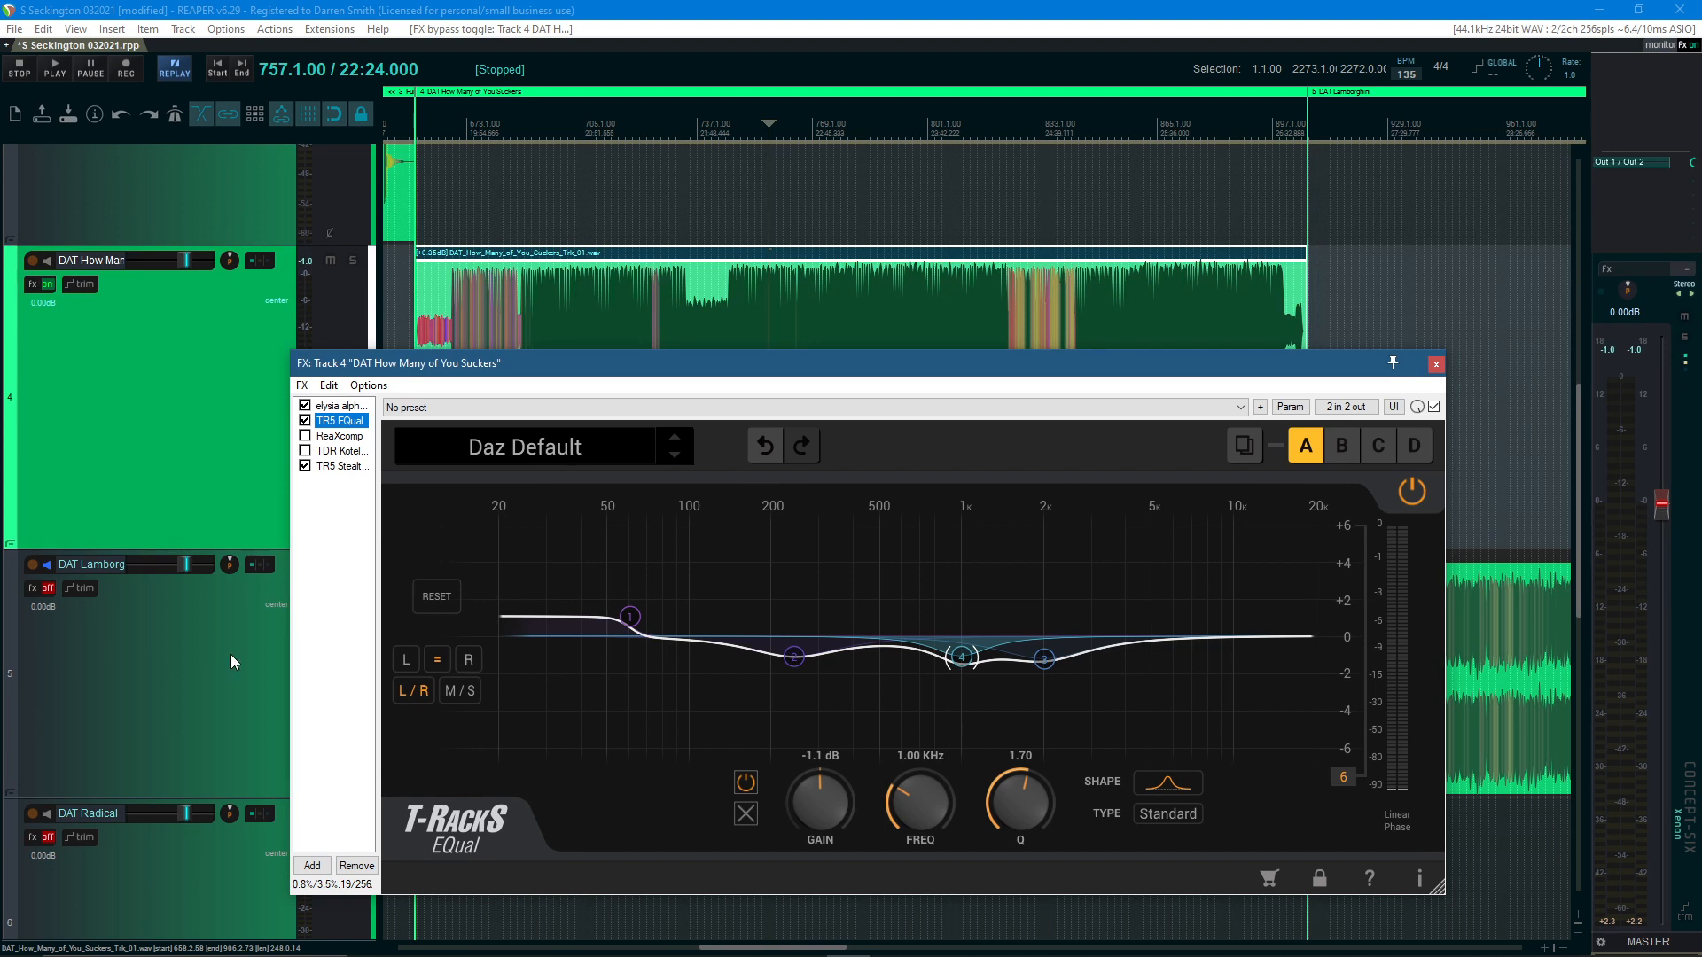
Open the ReaXcomp multiband compressor on track 4 and review the settings of bands 1 to 4
{"action": "left_click", "coordinate": [346, 439]}
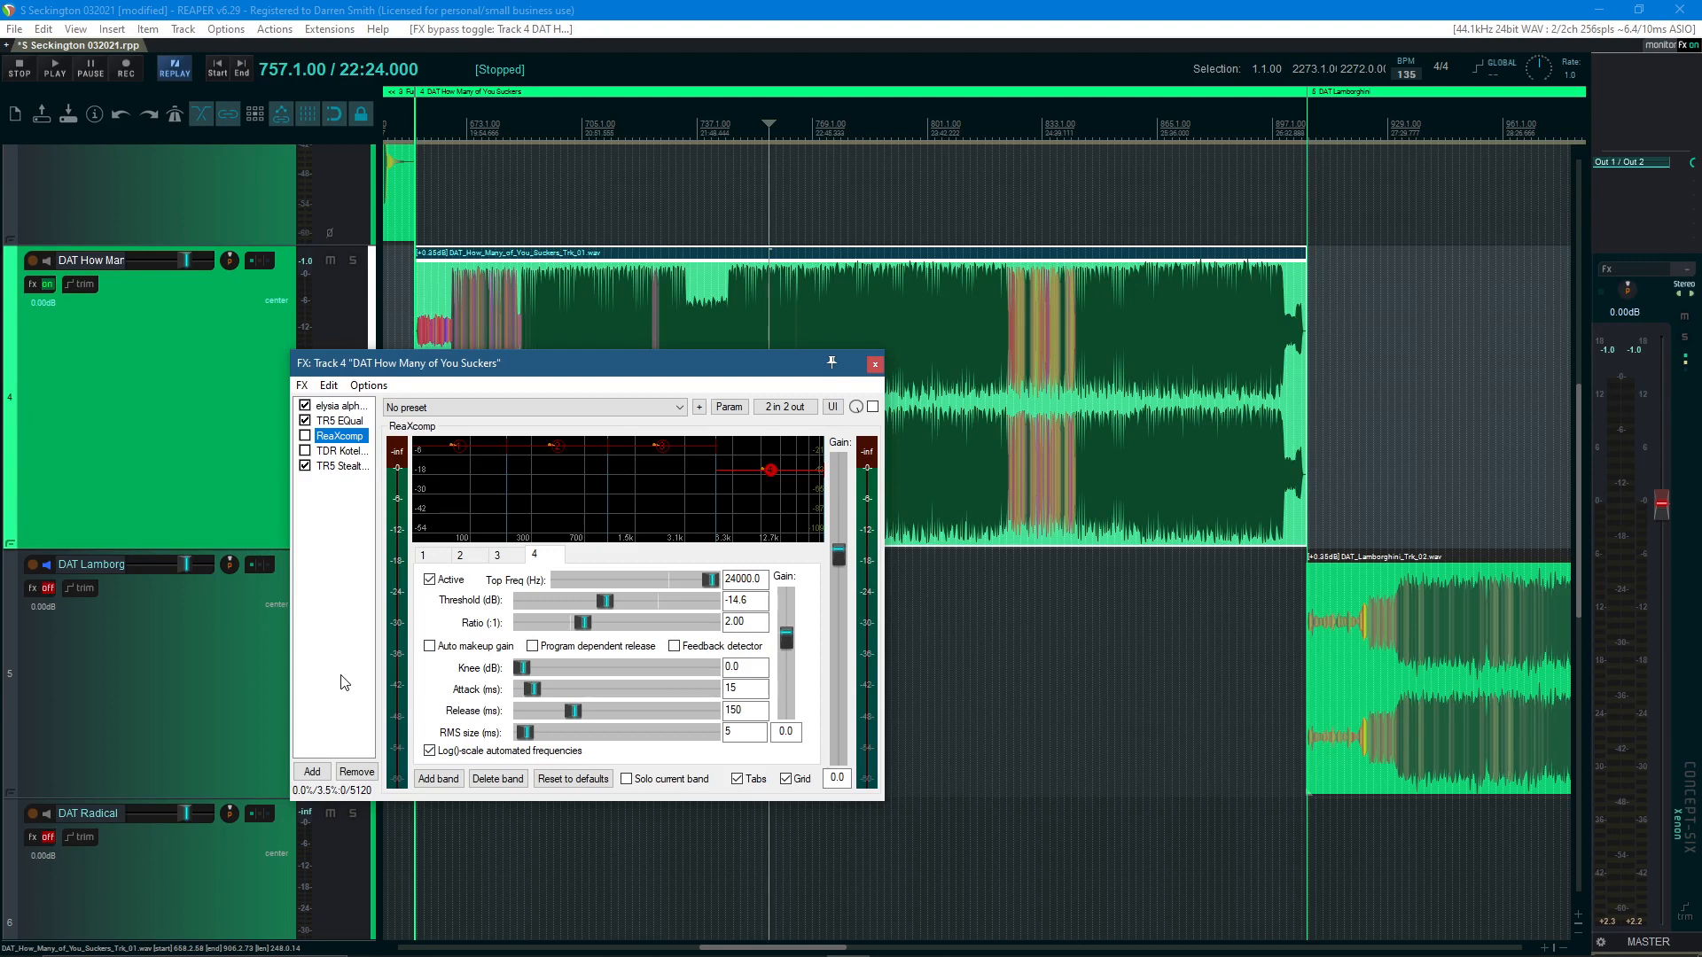
{"action": "left_click", "coordinate": [436, 564]}
{"action": "left_click", "coordinate": [461, 559]}
{"action": "left_click", "coordinate": [503, 561]}
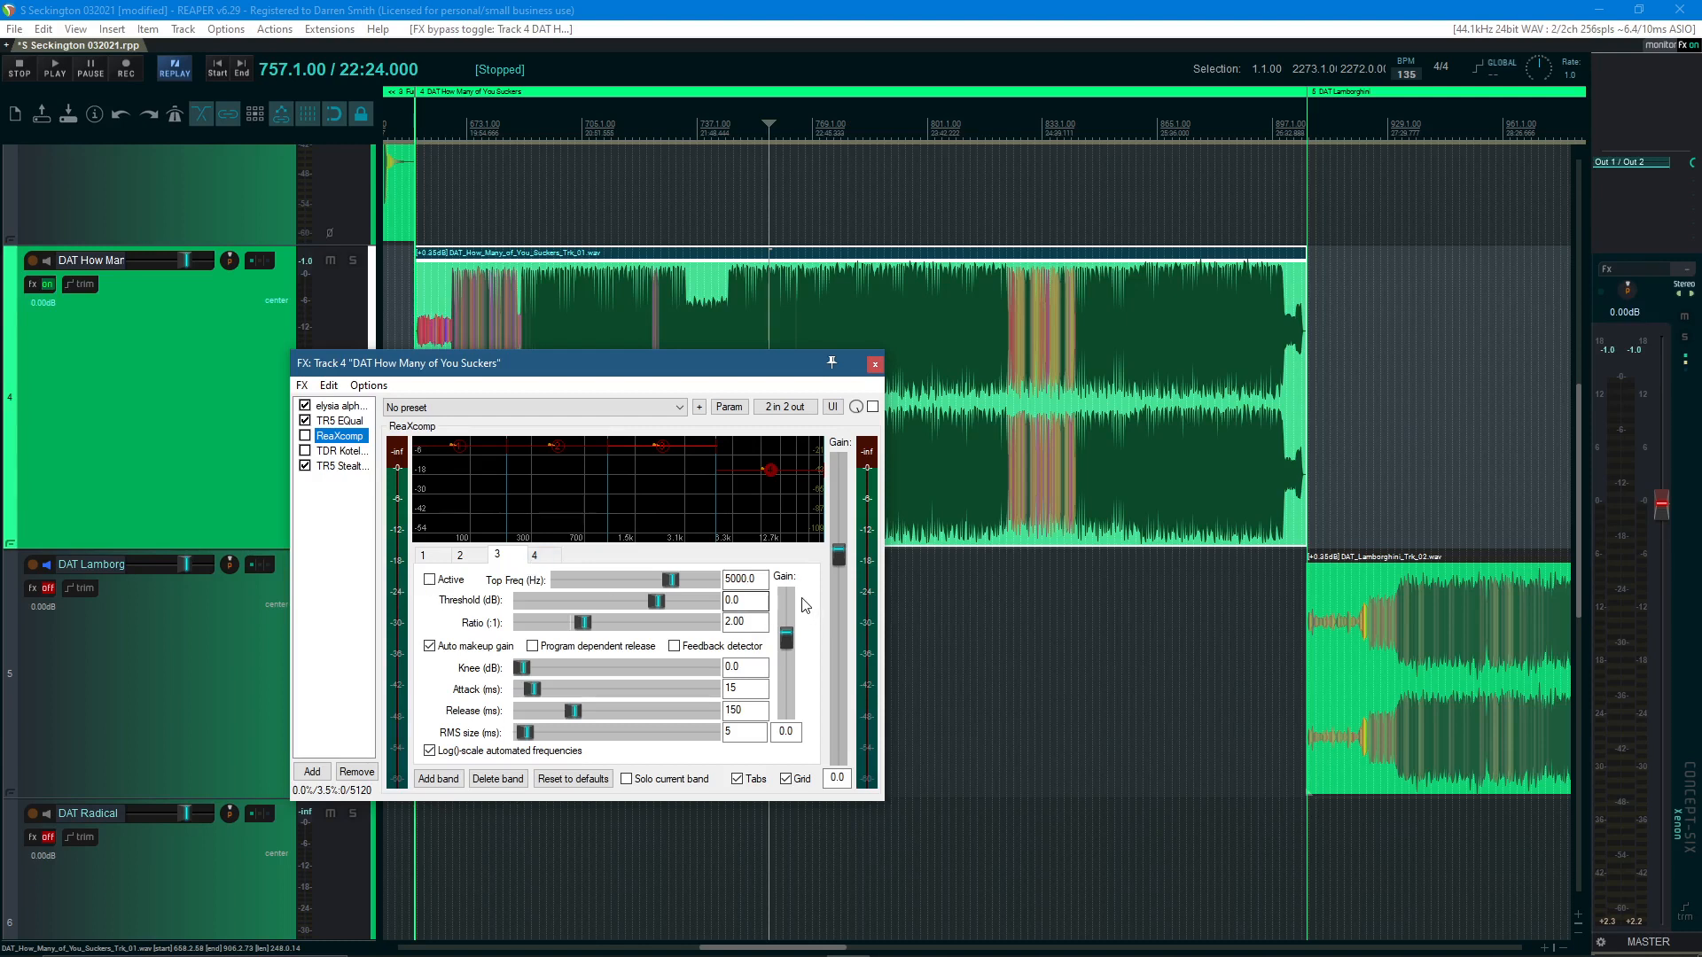
{"action": "left_click", "coordinate": [536, 556]}
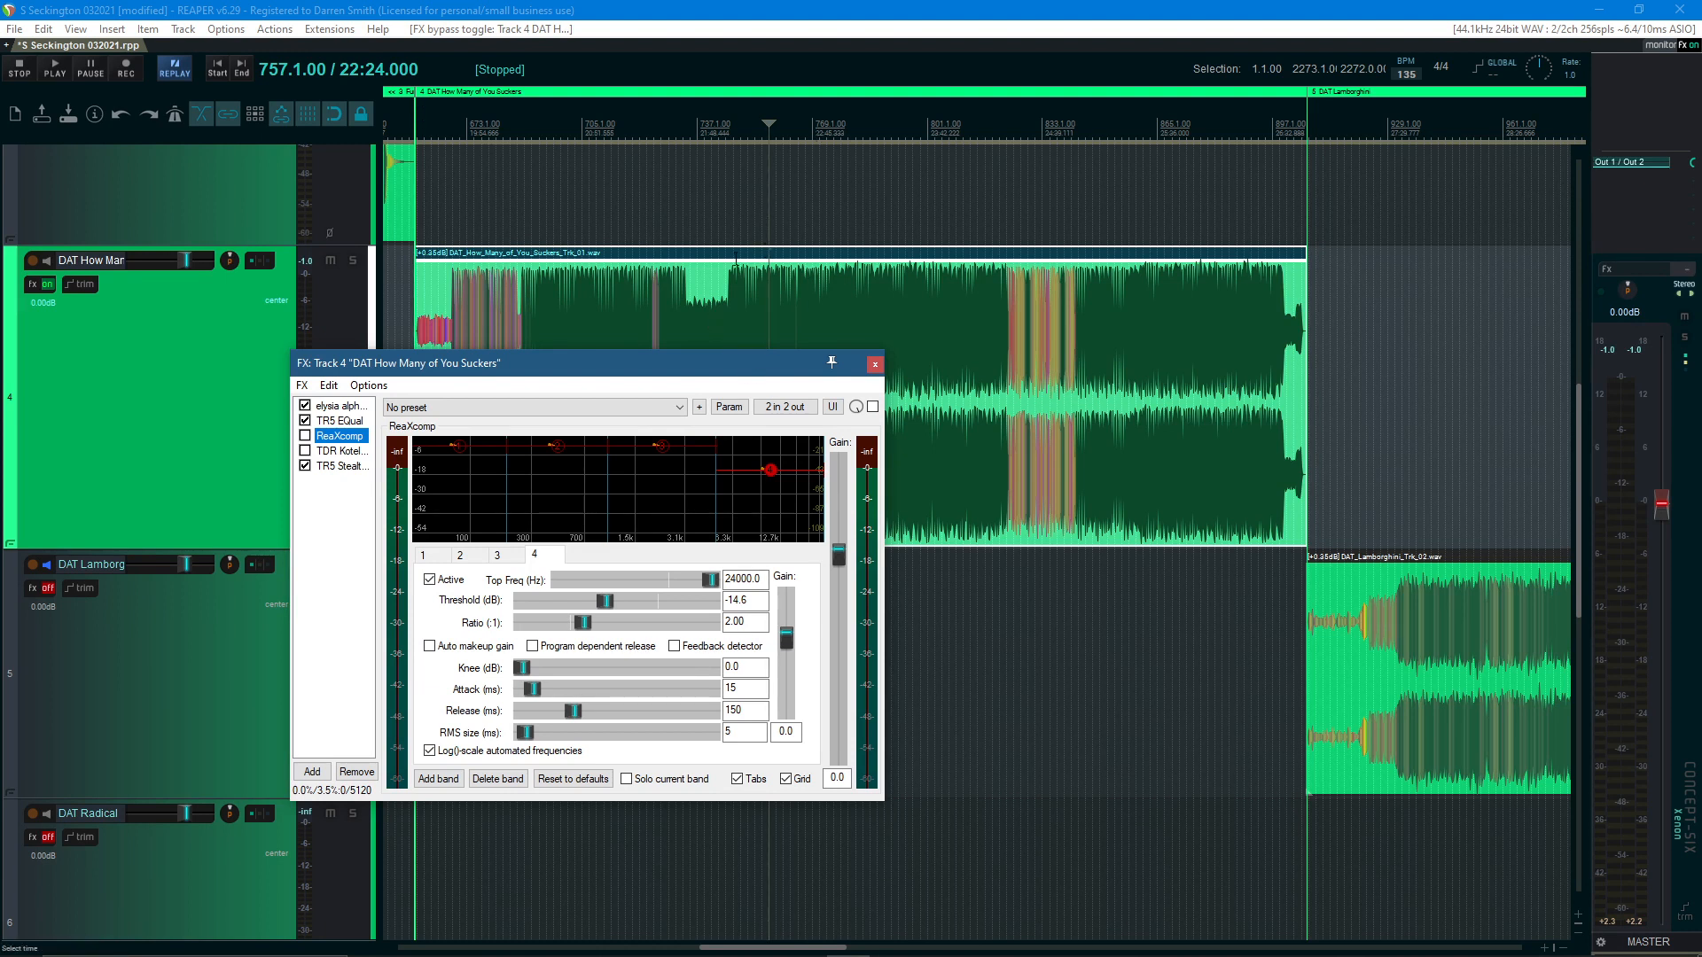
{"action": "left_click_drag", "start_coordinate": [707, 371], "coordinate": [709, 384]}
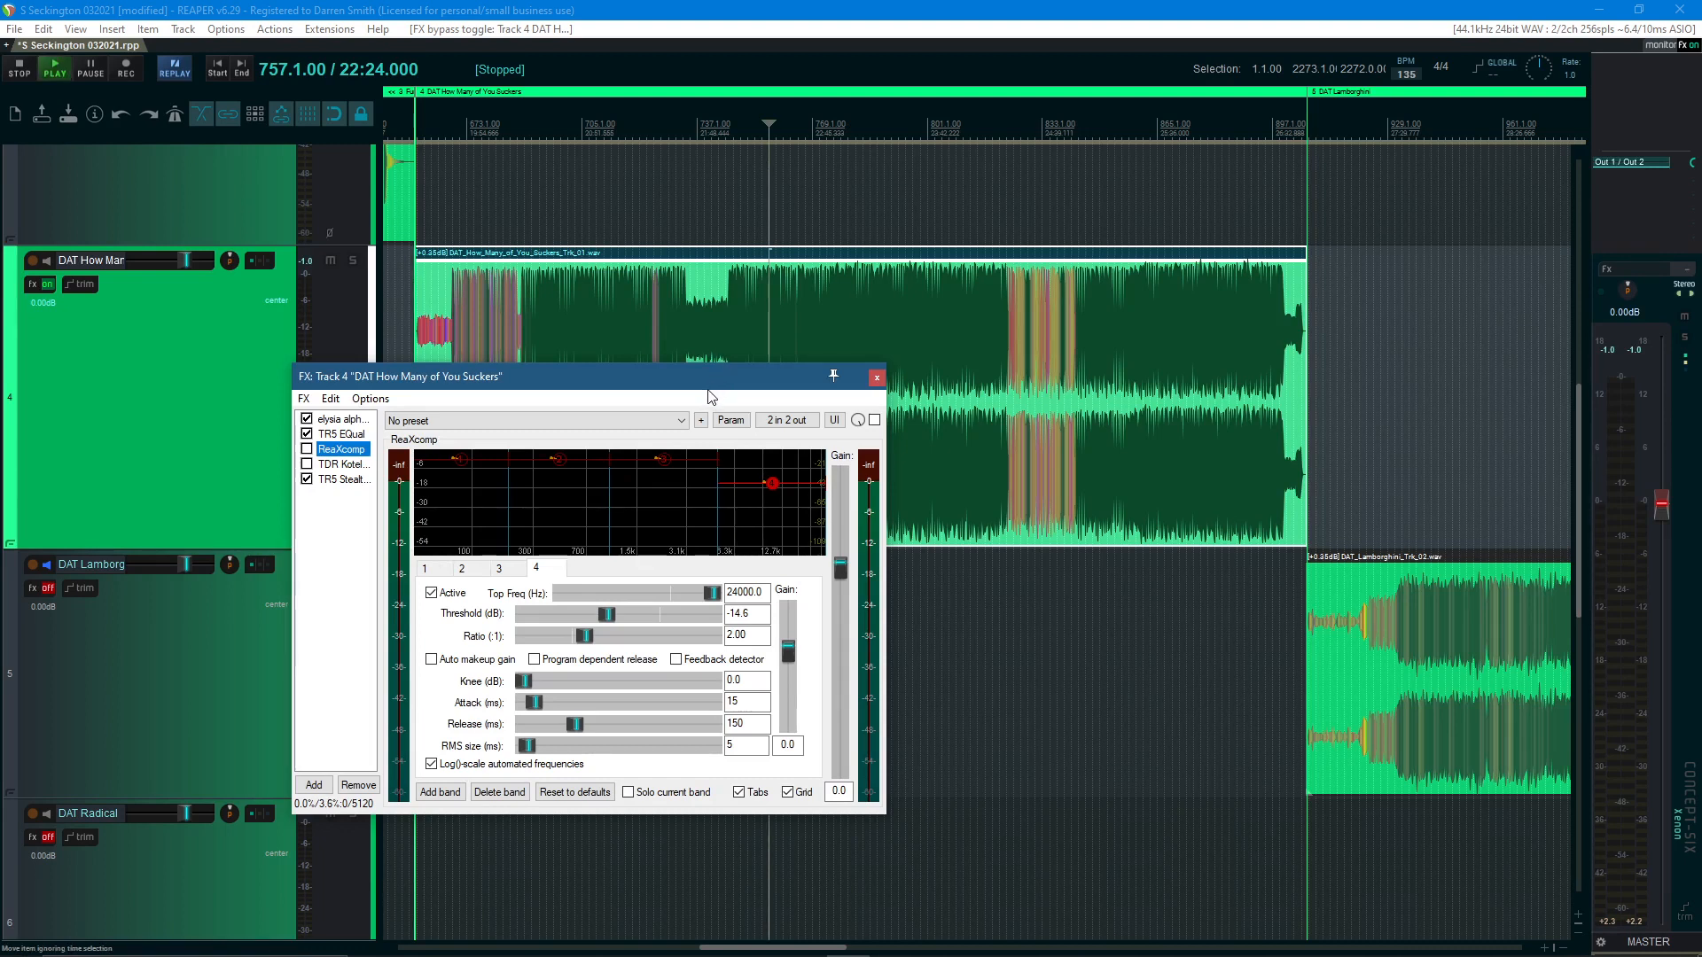
Play track 4 from bar 757, compare the ReaXcomp on and off, and stop playback with it enabled
{"action": "key", "text": "space"}
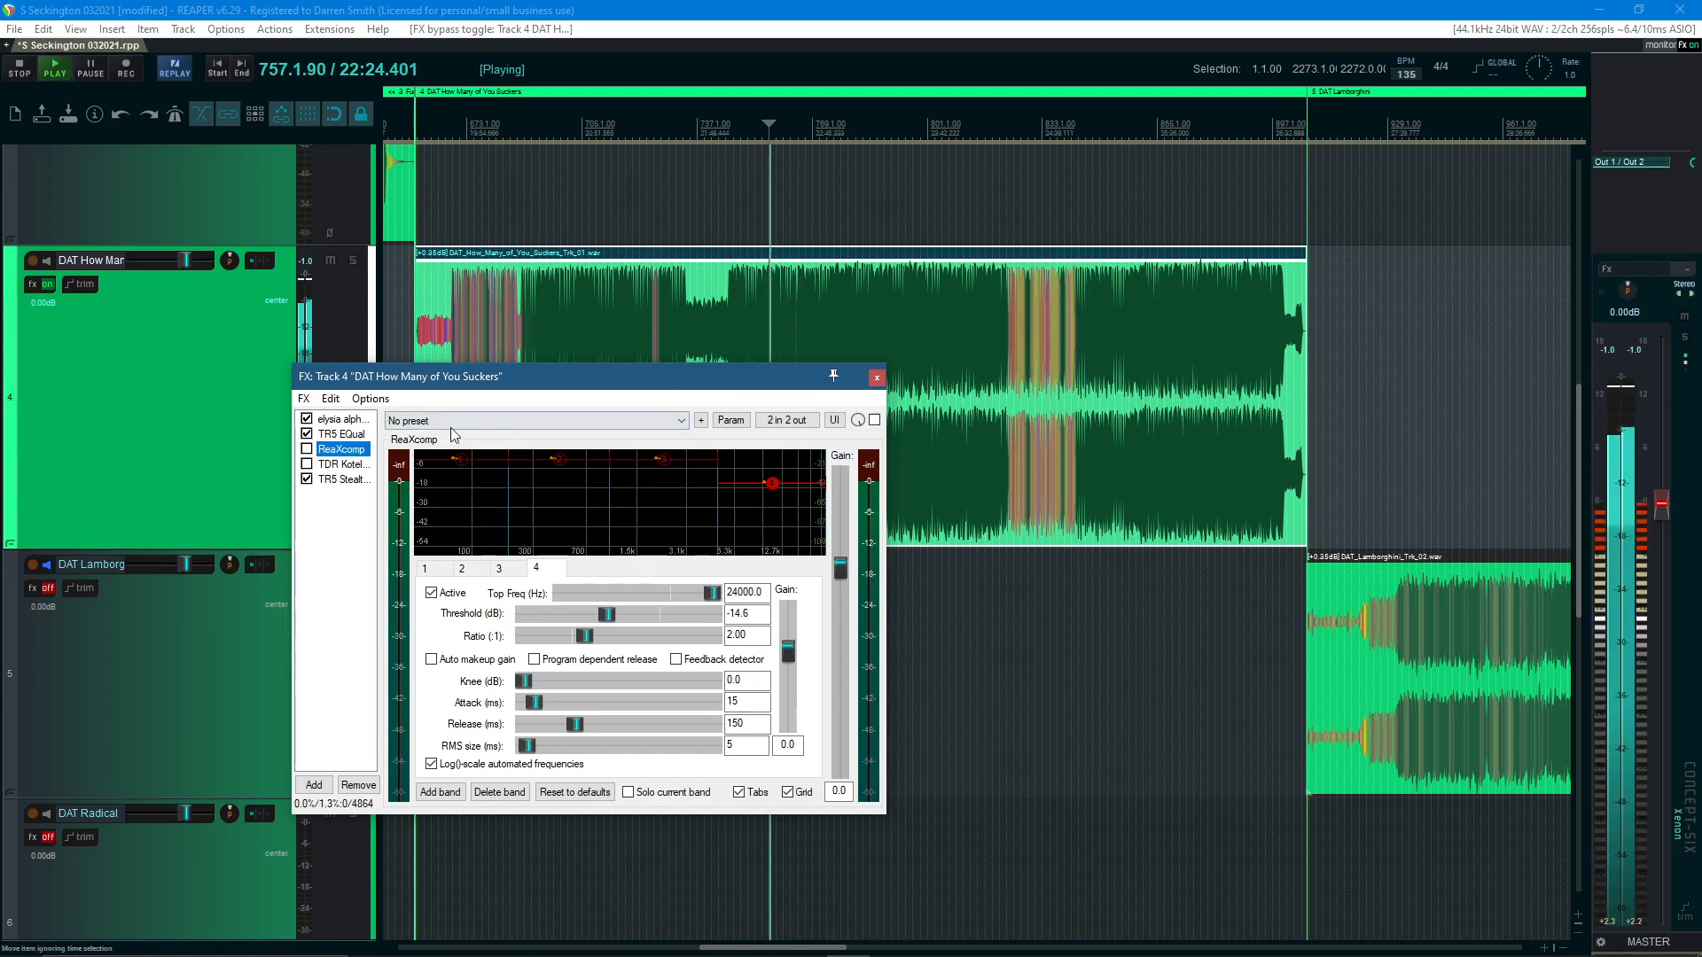
{"action": "left_click", "coordinate": [307, 449]}
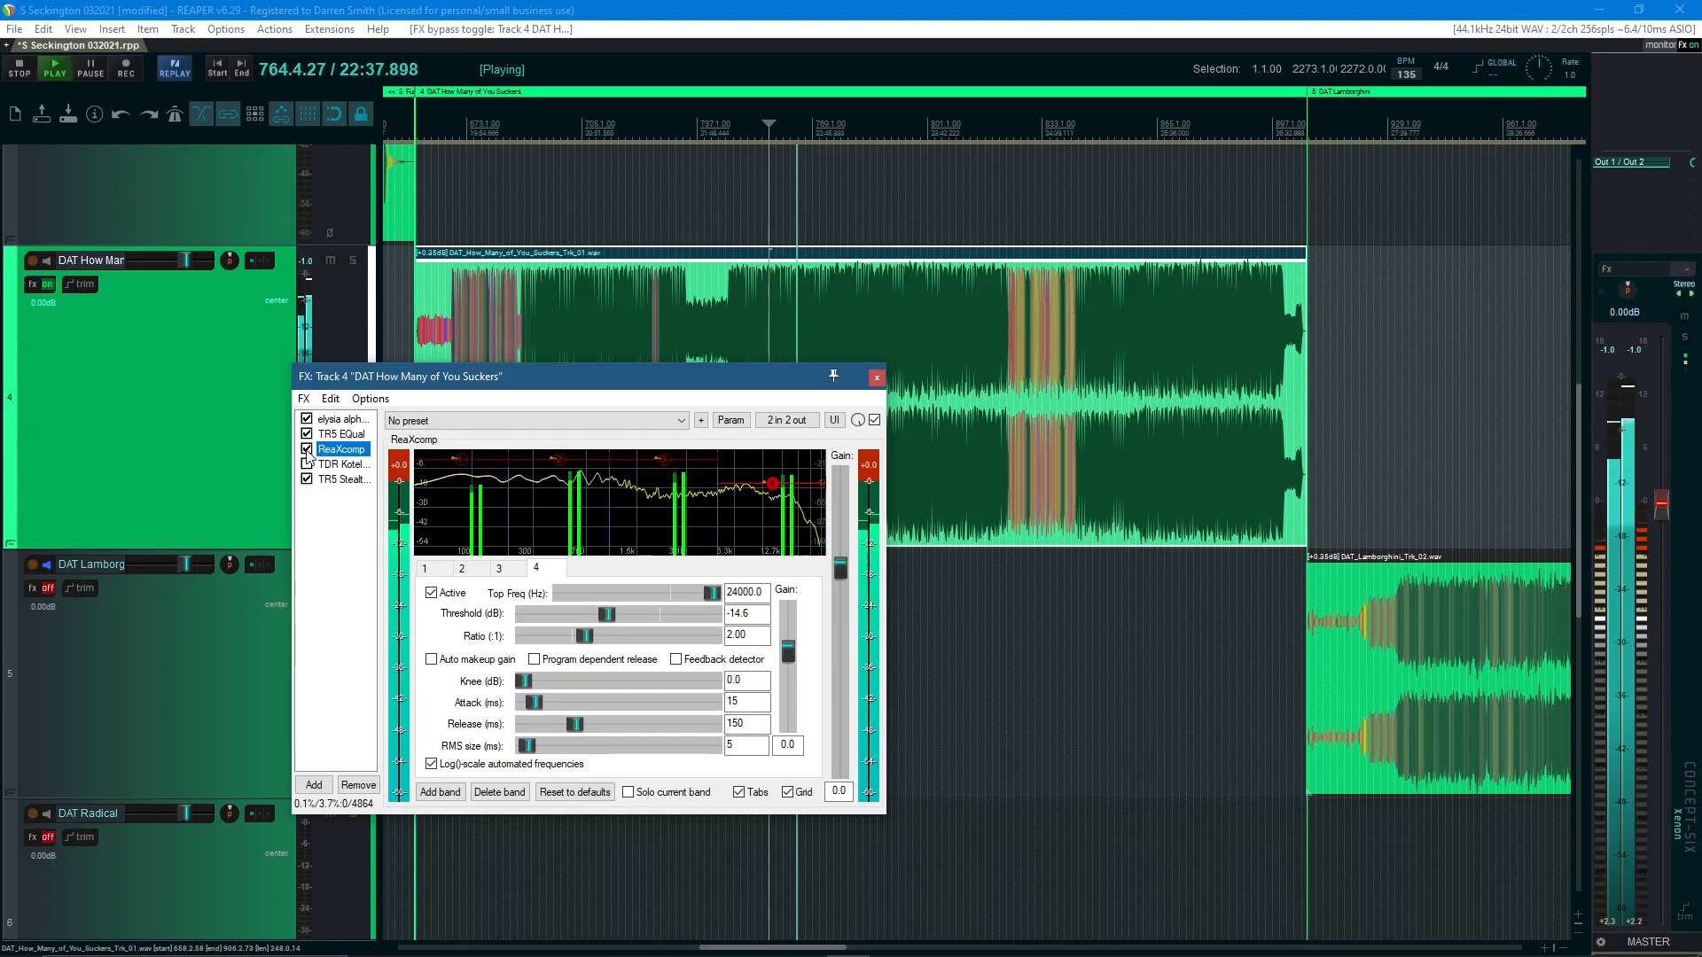
{"action": "left_click", "coordinate": [307, 449]}
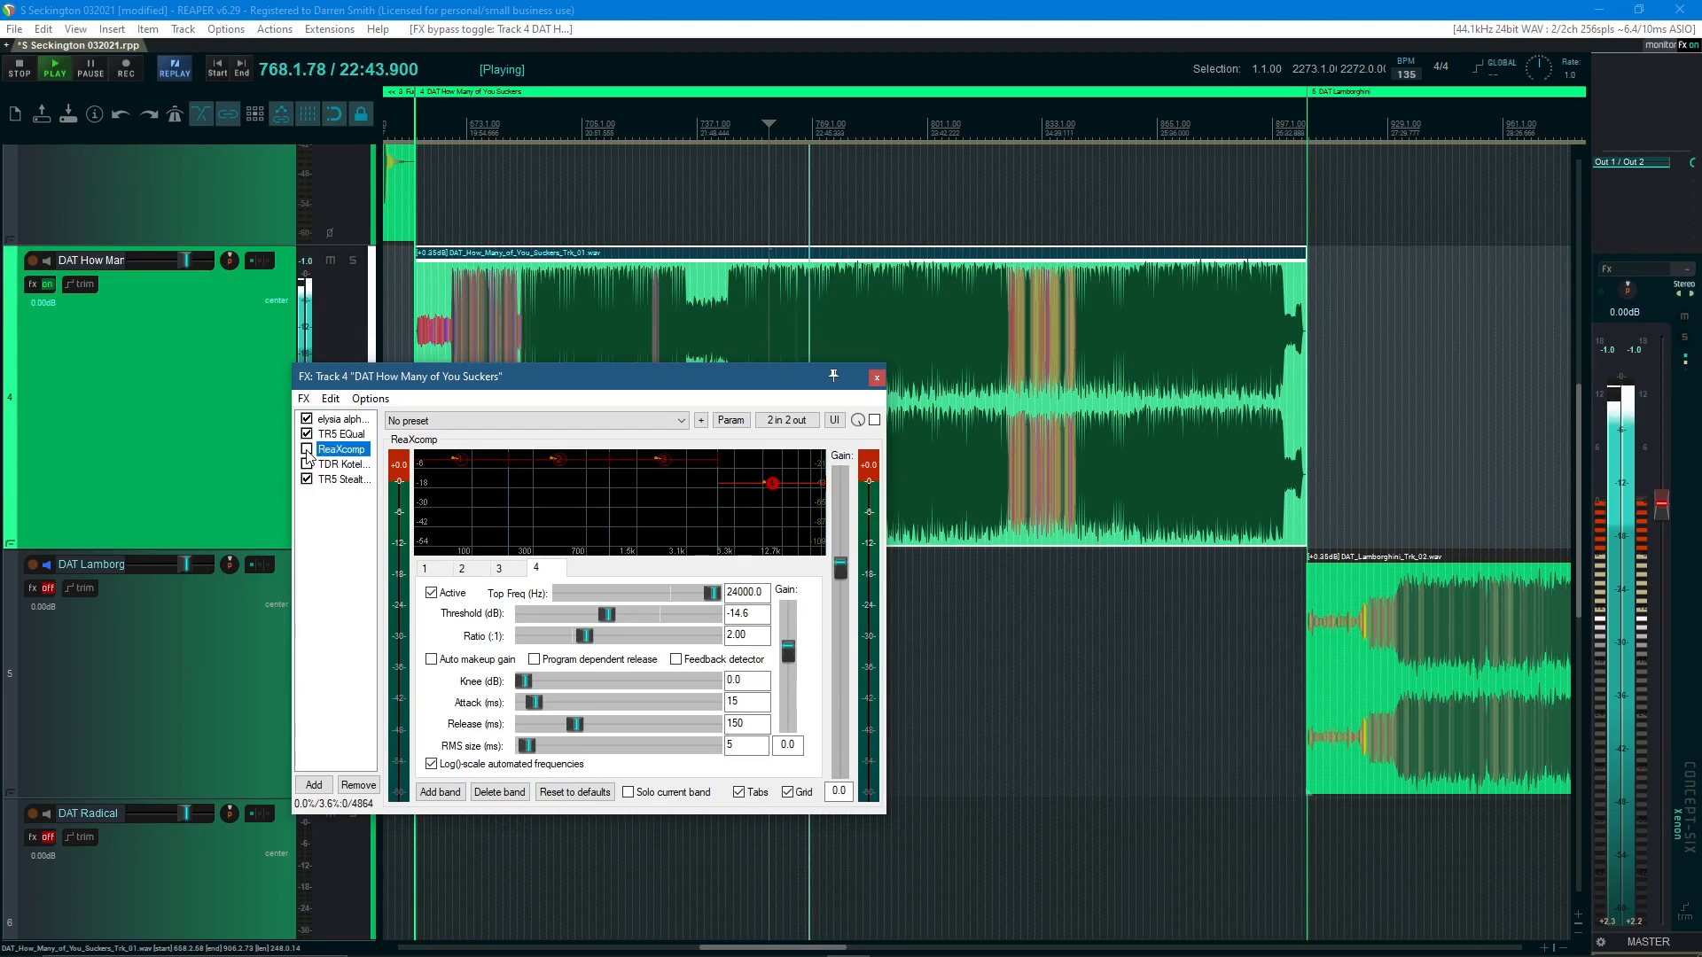
{"action": "left_click", "coordinate": [307, 449]}
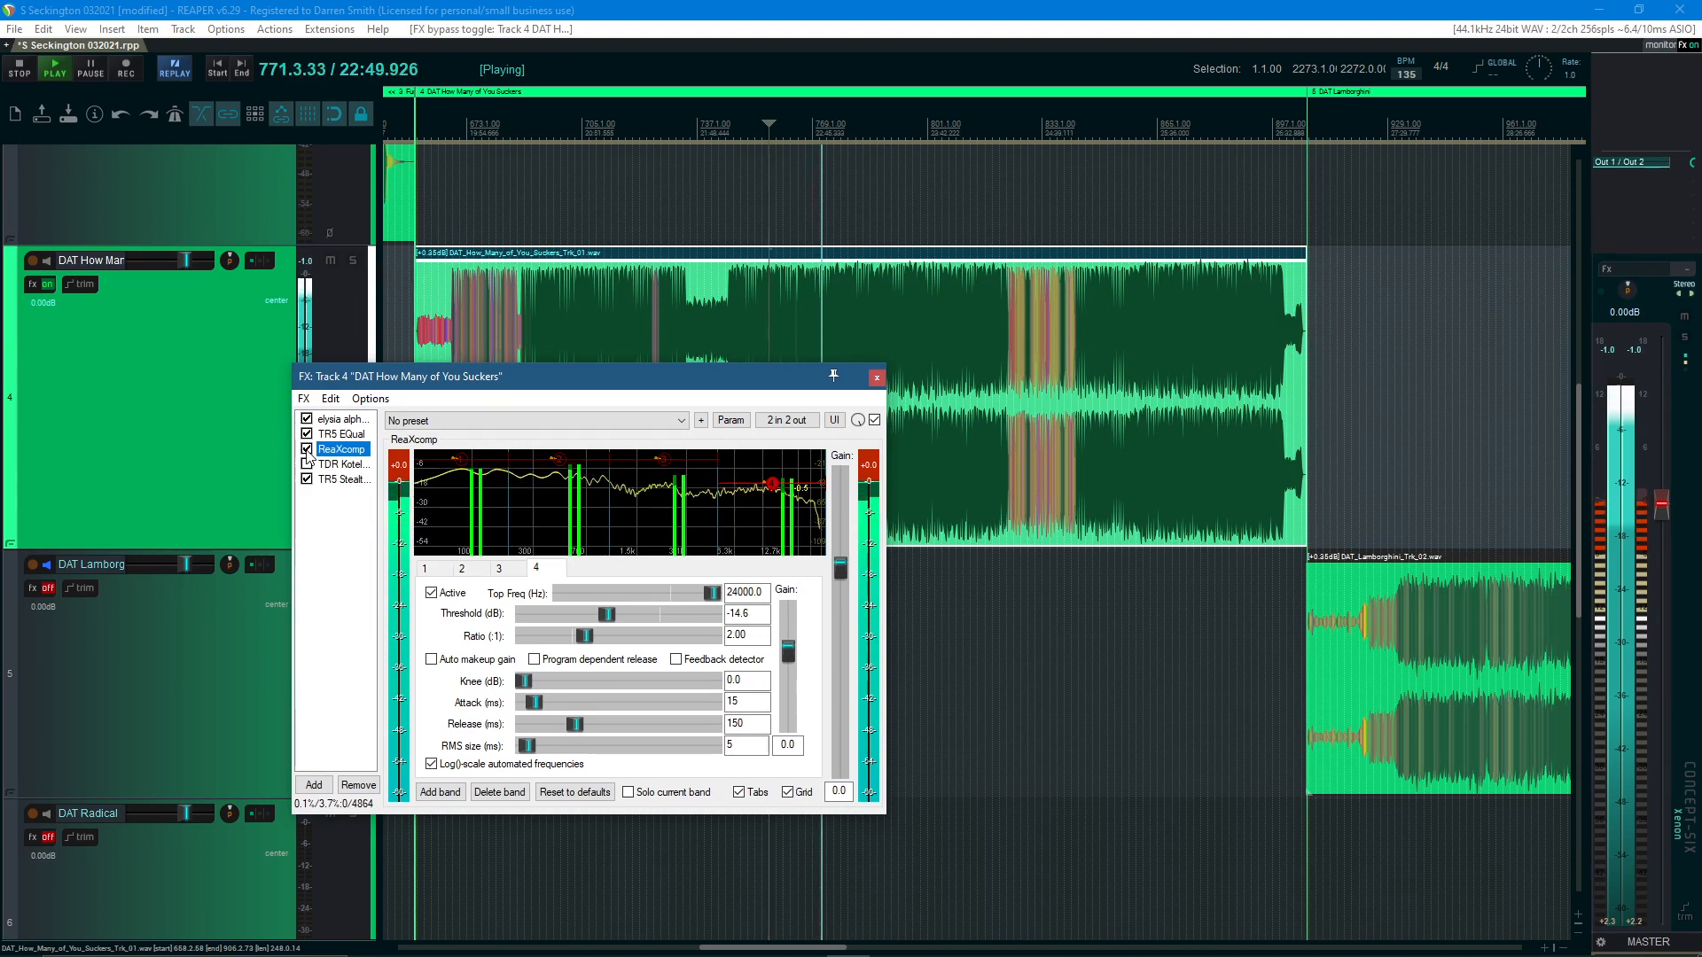
{"action": "left_click", "coordinate": [307, 449]}
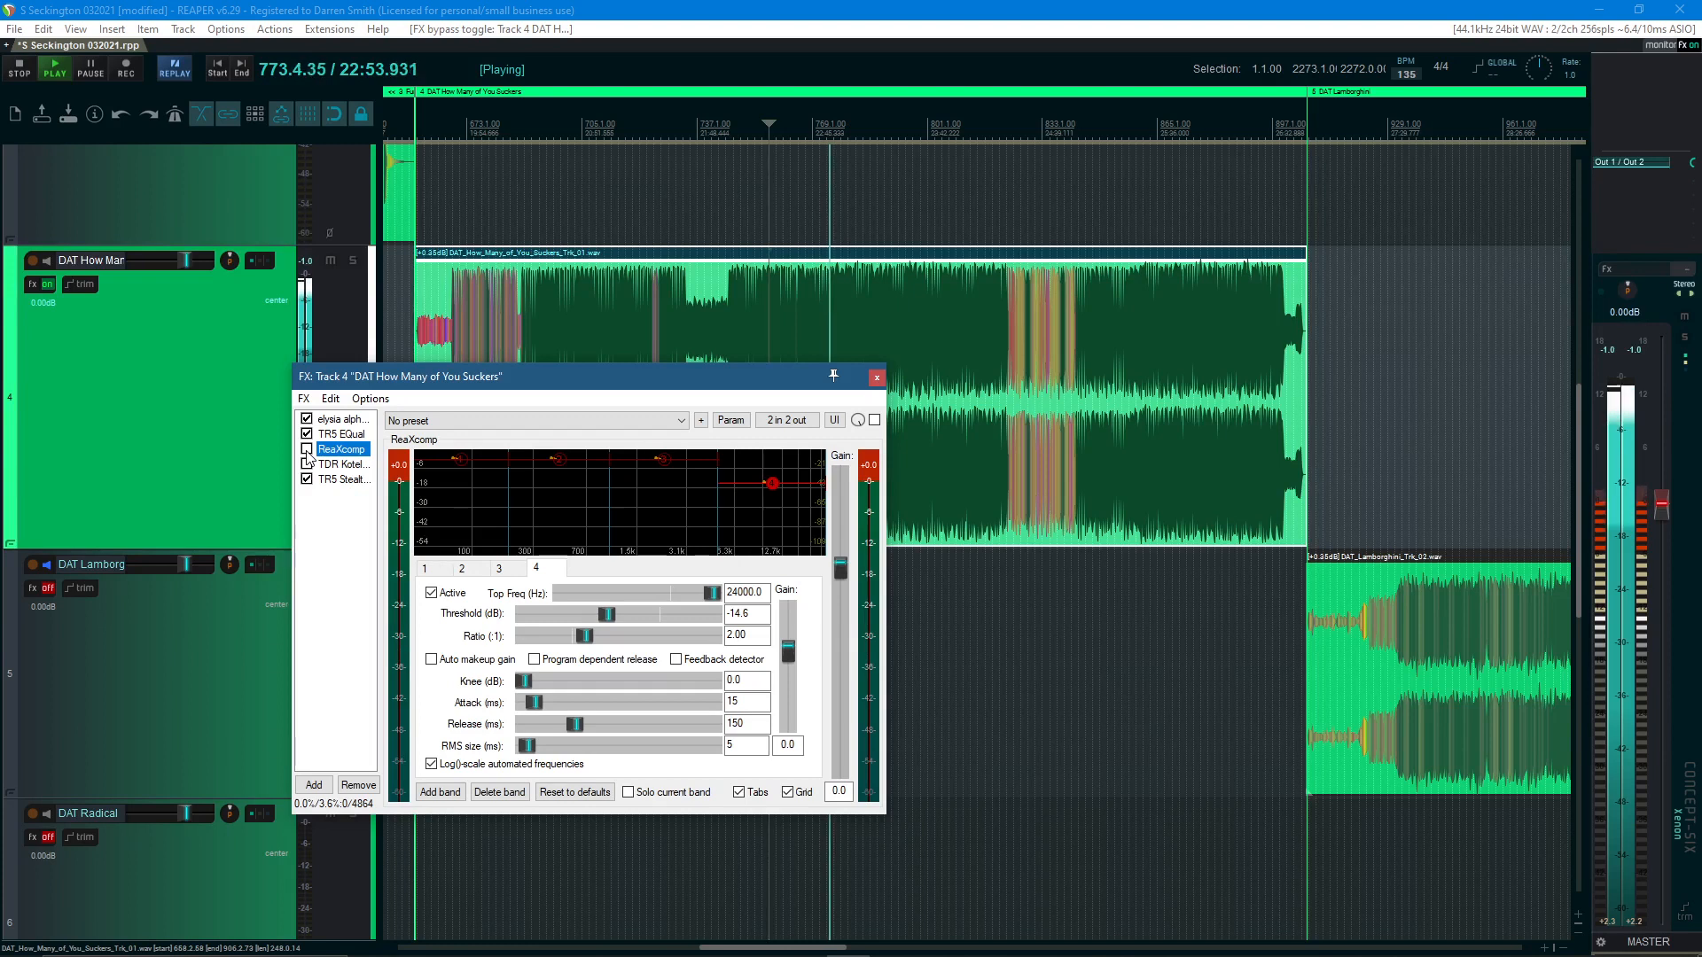
{"action": "left_click", "coordinate": [306, 450]}
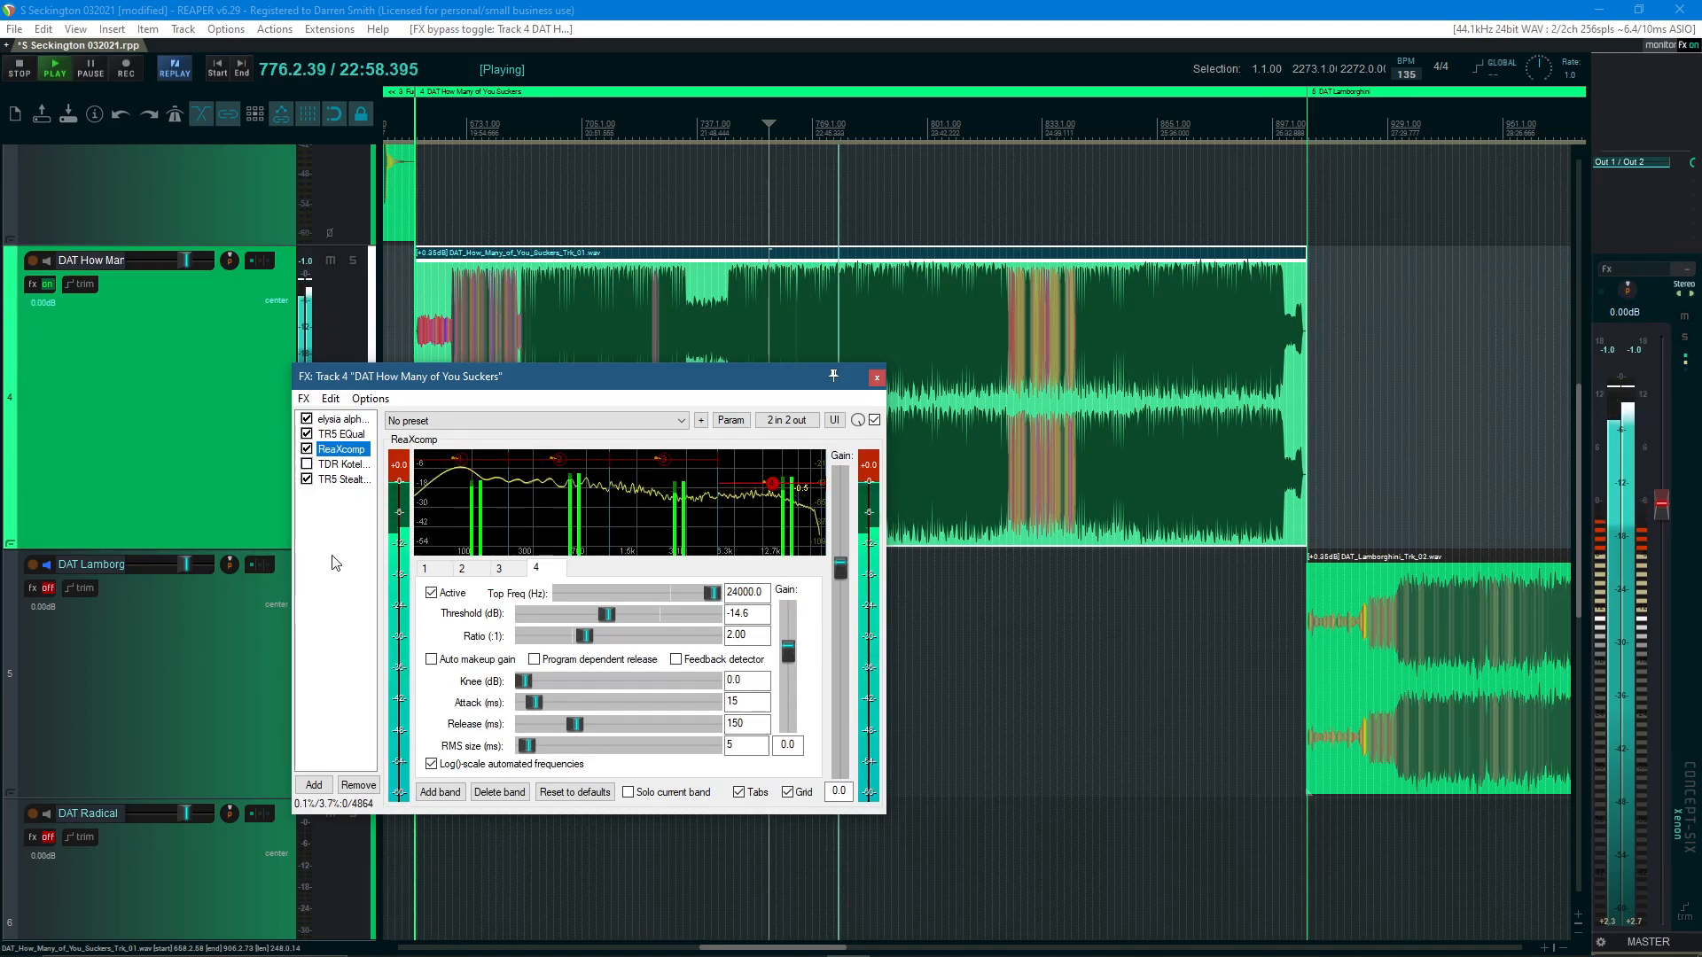
{"action": "key", "text": "space"}
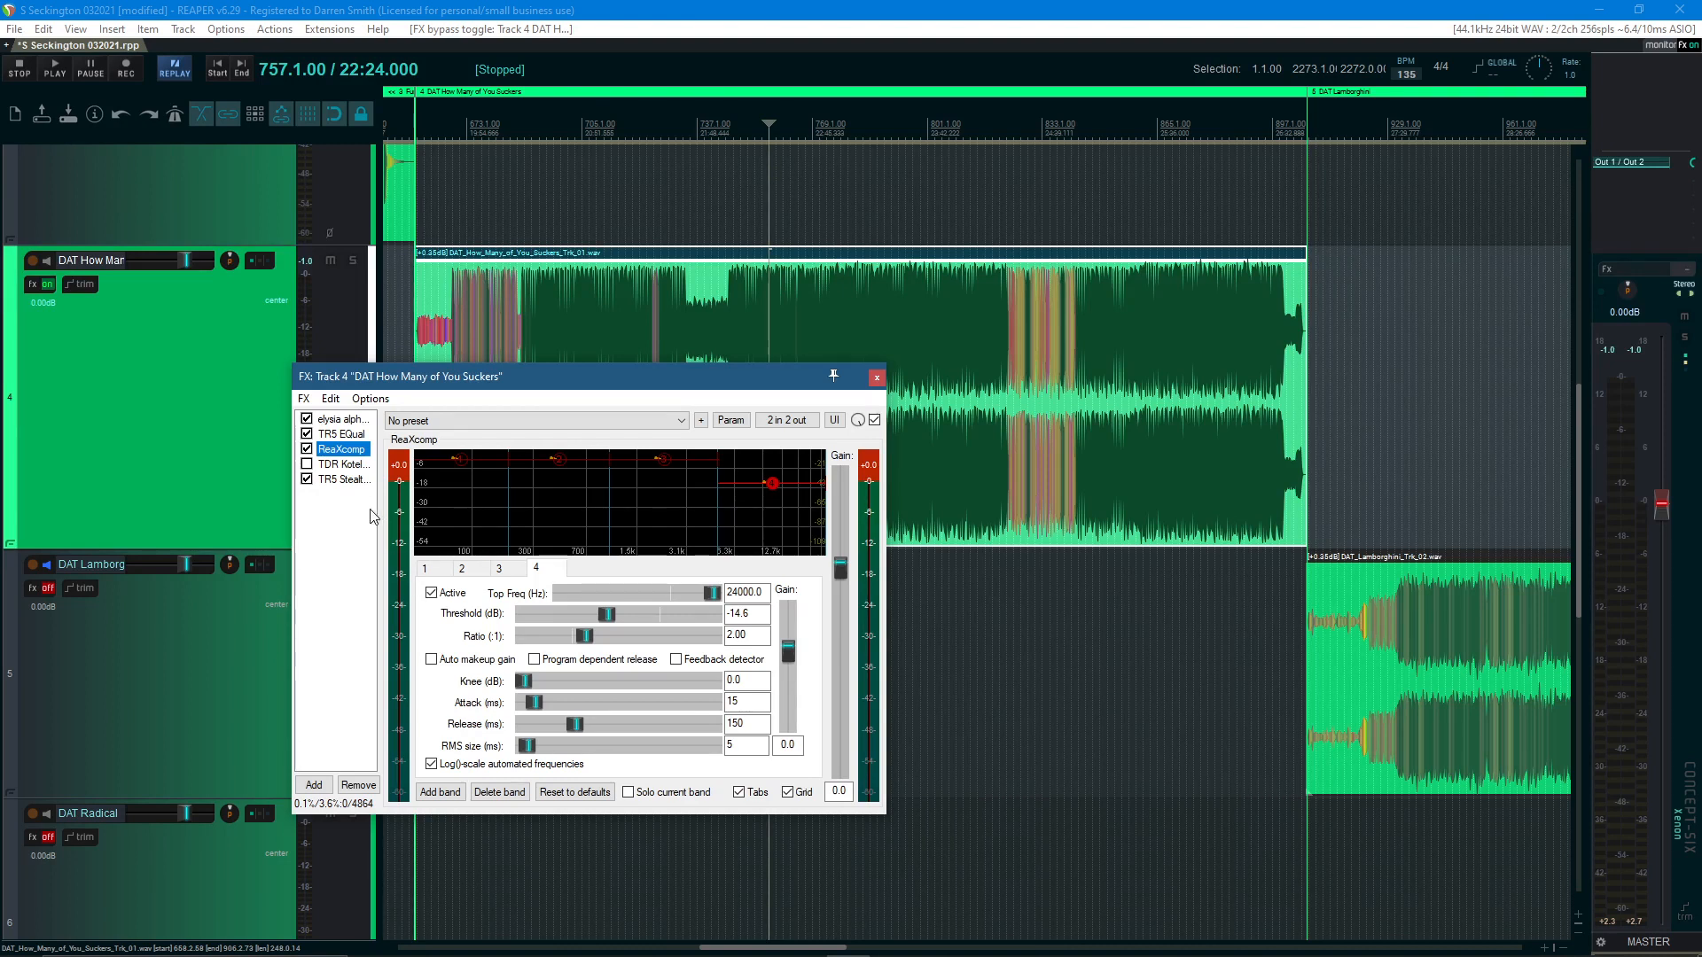
Open the TDR Kotelnikov compressor on track 4 and compare it on and off during playback from bar 773, leaving it enabled
{"action": "left_click", "coordinate": [345, 464]}
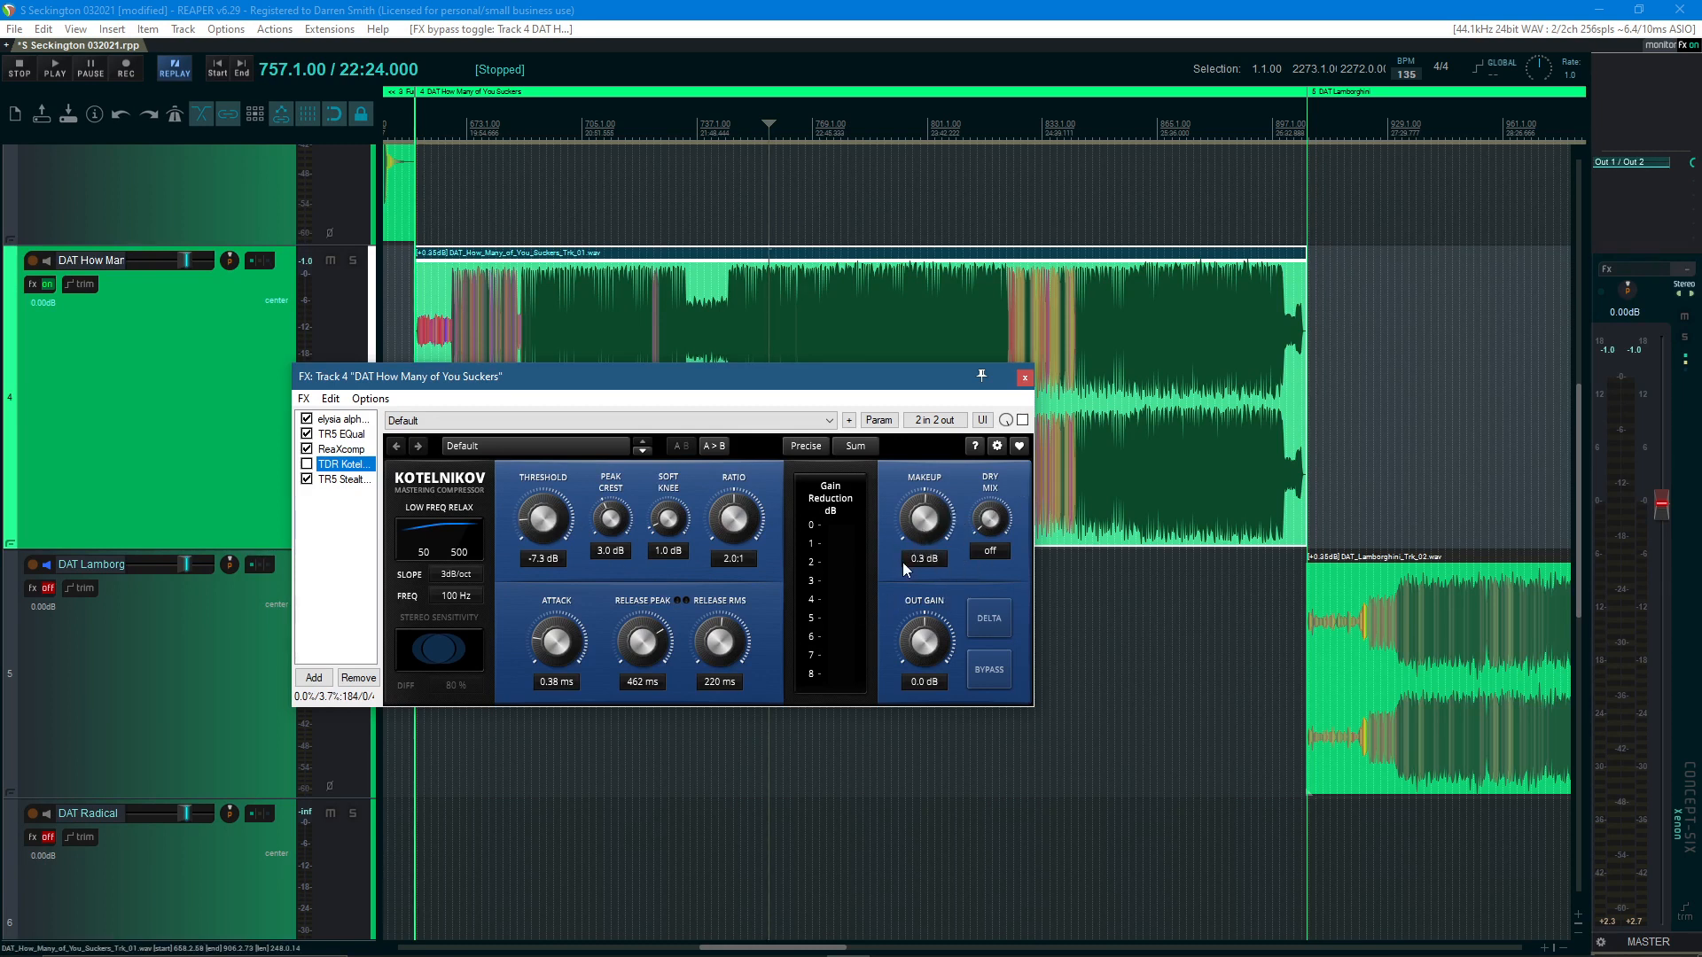
{"action": "left_click_drag", "start_coordinate": [795, 384], "coordinate": [886, 573]}
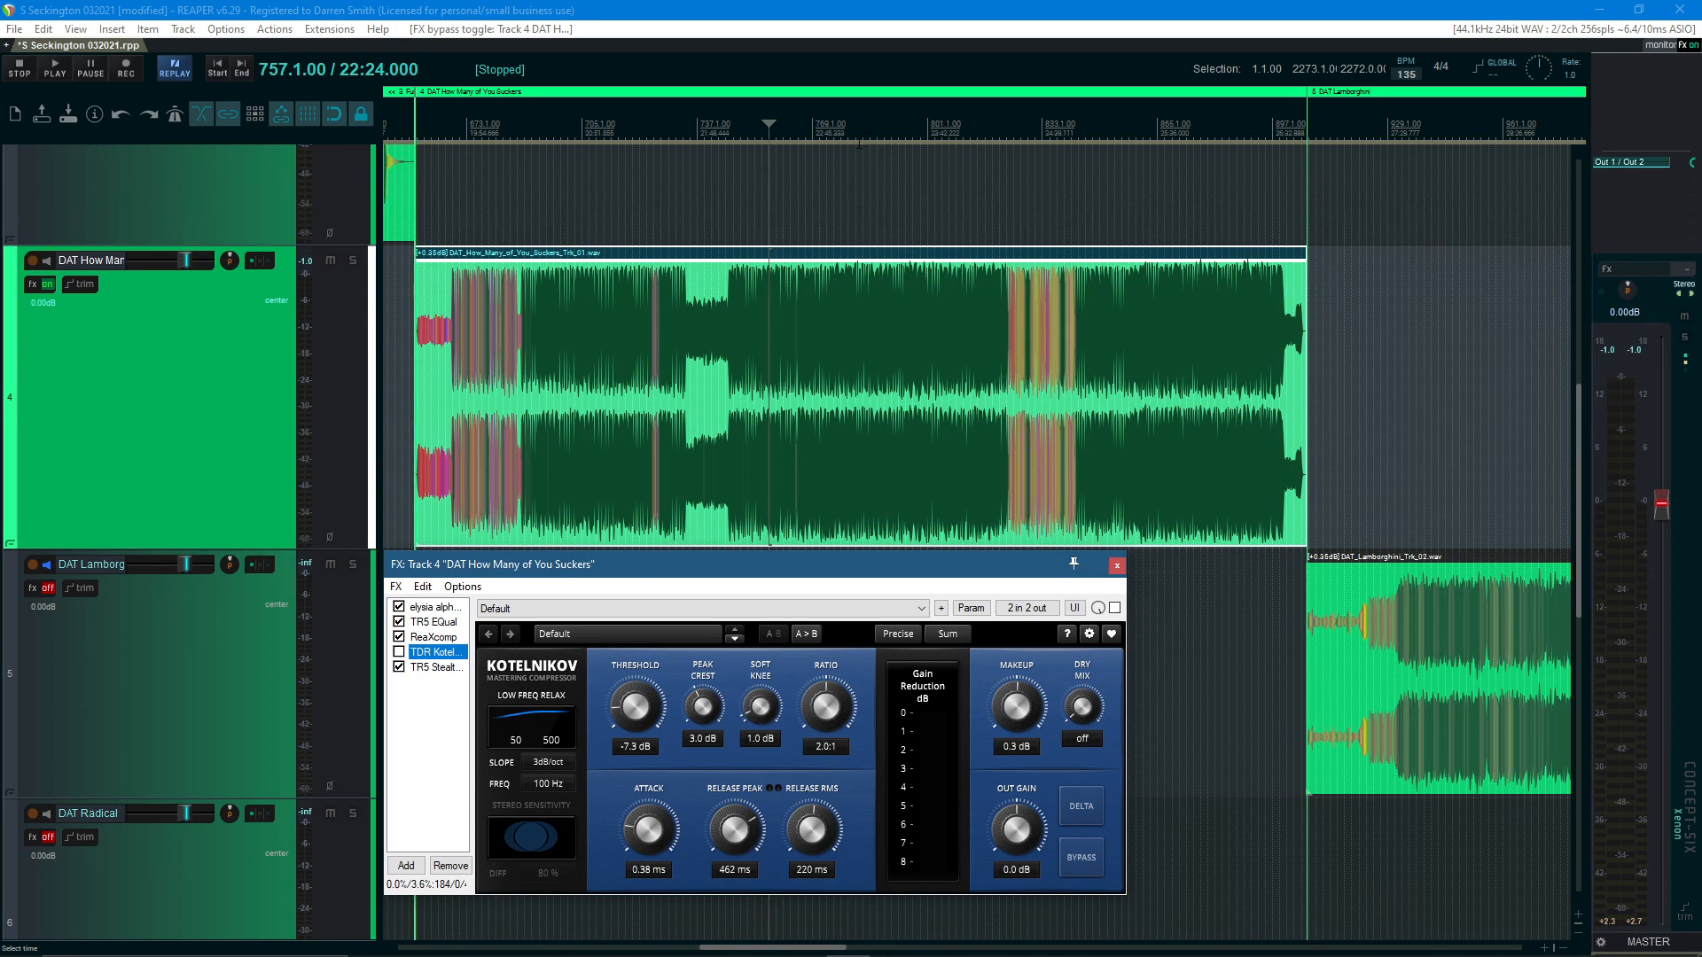
{"action": "left_click", "coordinate": [825, 127]}
{"action": "key", "text": "space"}
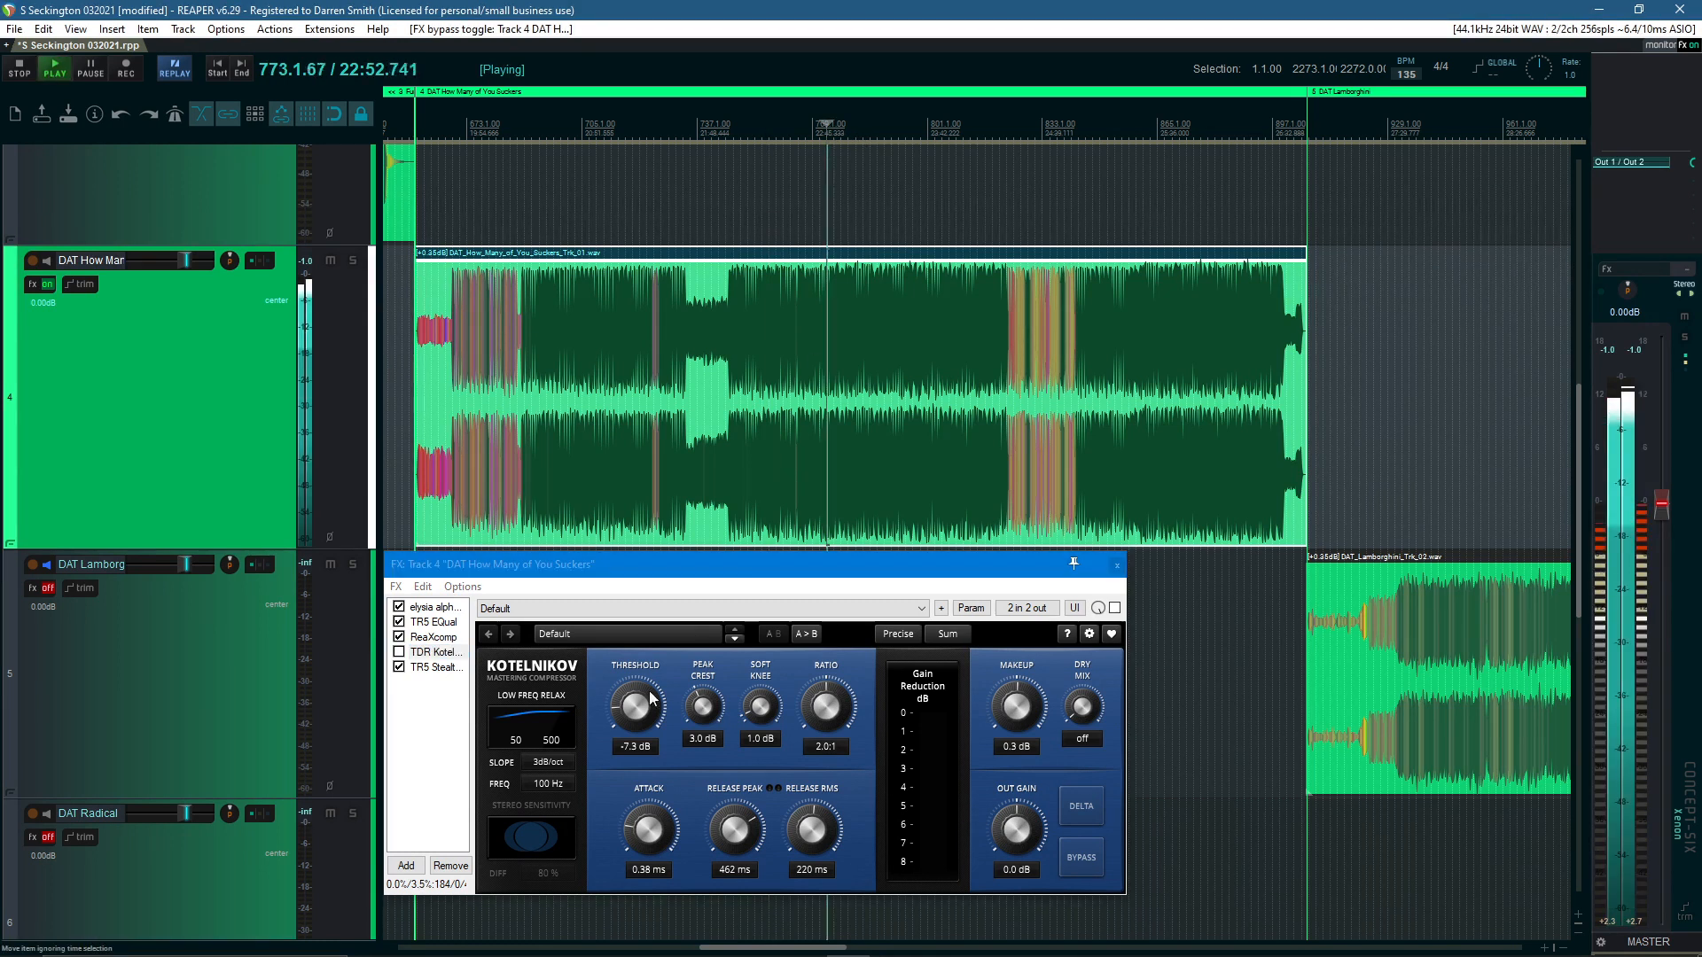
{"action": "left_click", "coordinate": [399, 653]}
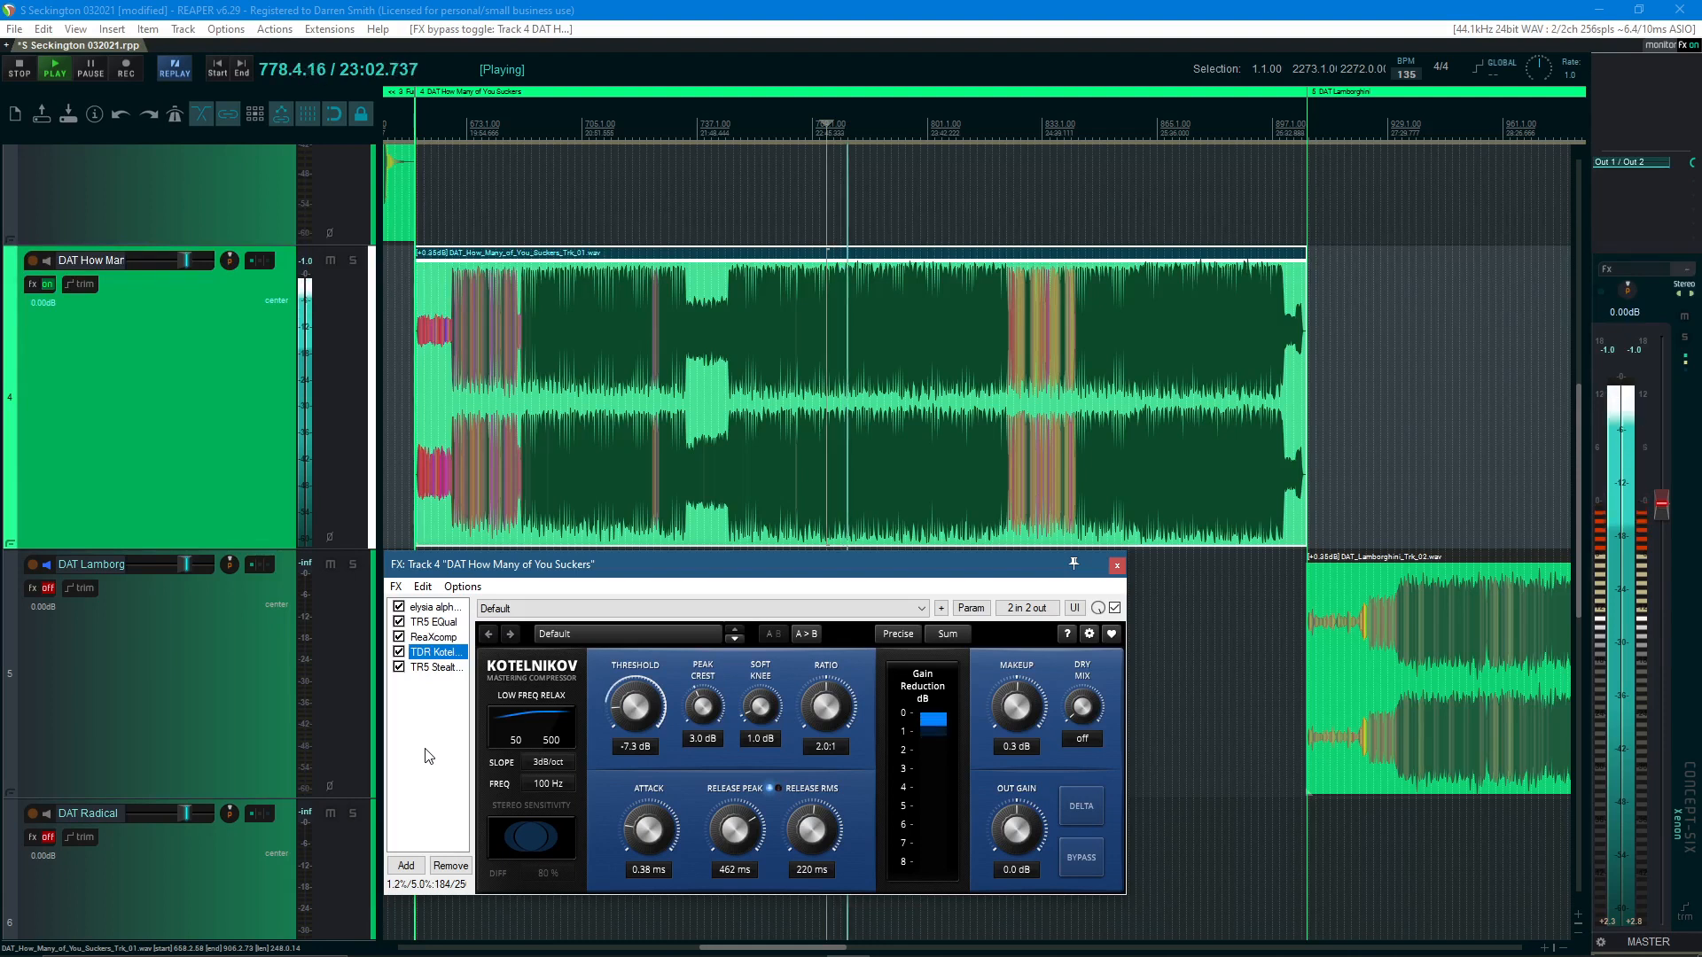
{"action": "left_click", "coordinate": [399, 653]}
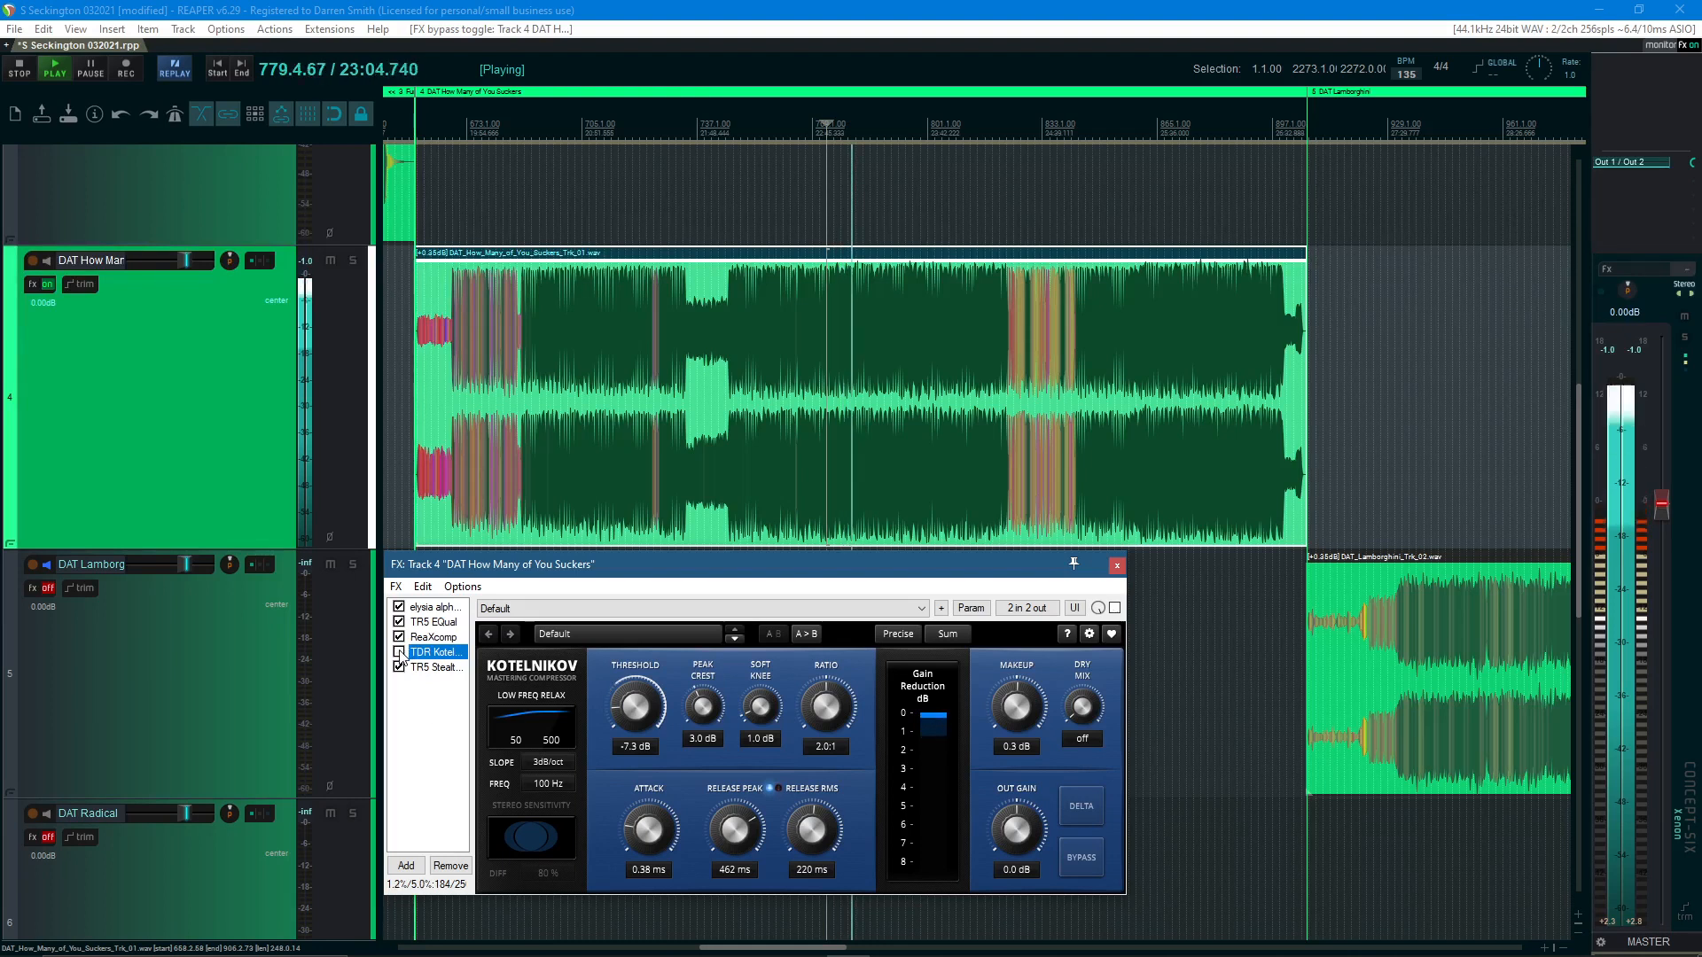
{"action": "left_click", "coordinate": [399, 653]}
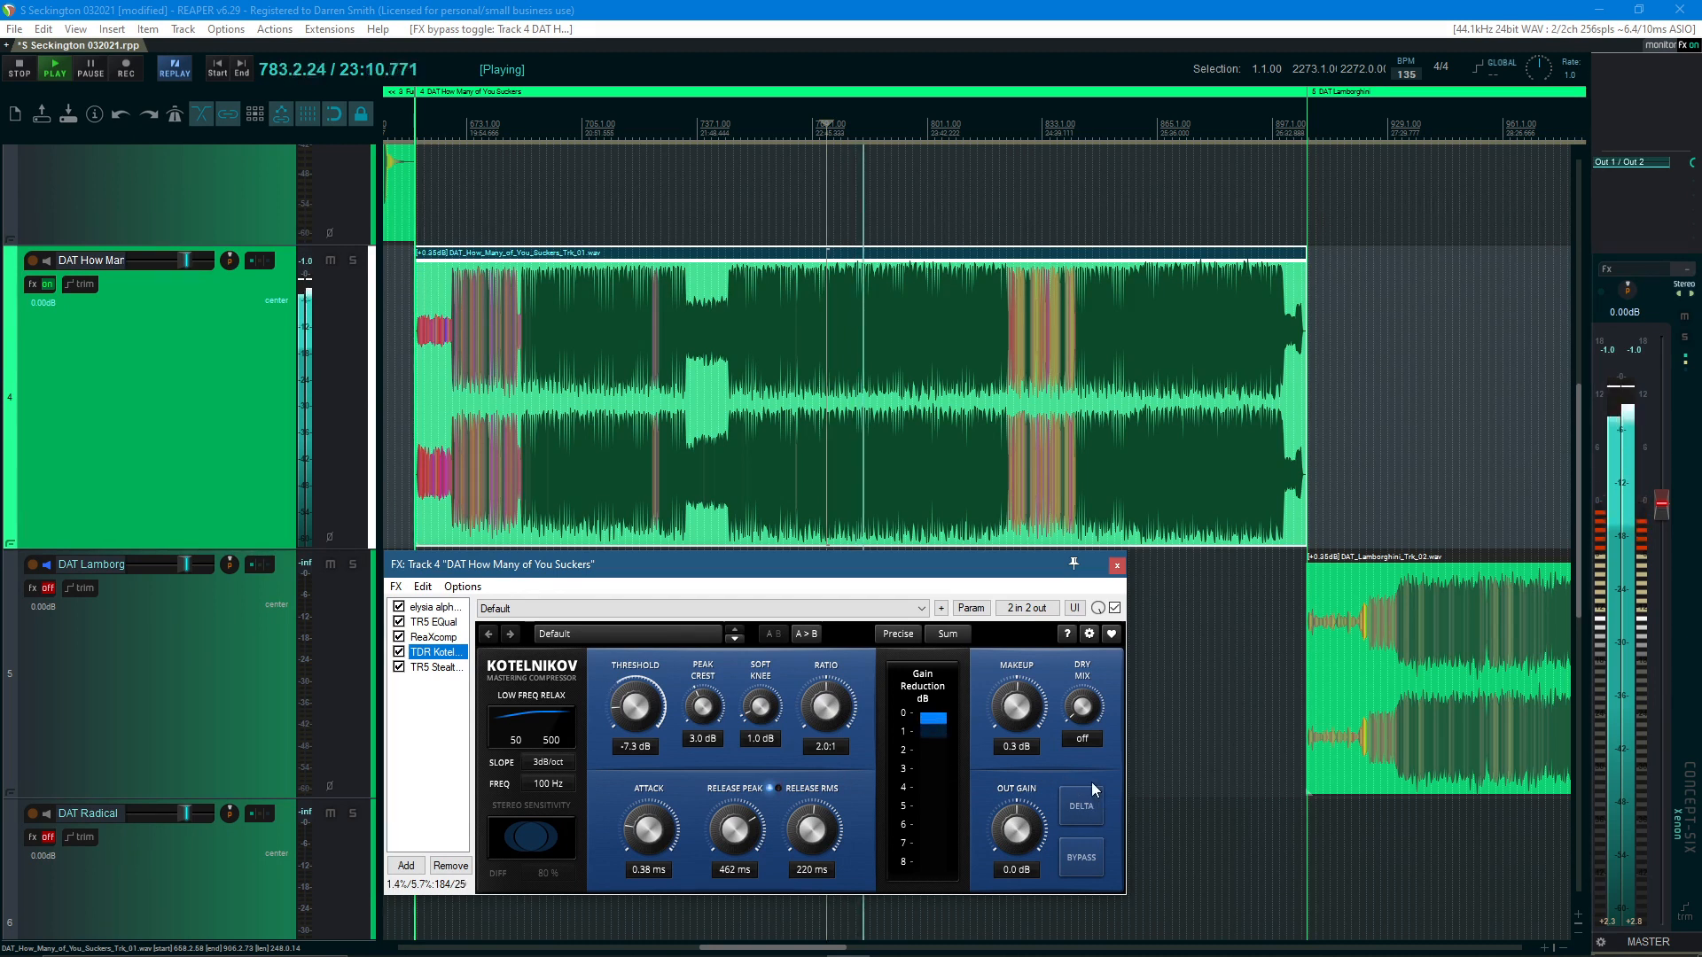
Audition the Kotelnikov's delta signal twice against its normal output during playback, ending with Delta off and playback stopped
{"action": "left_click", "coordinate": [1081, 806]}
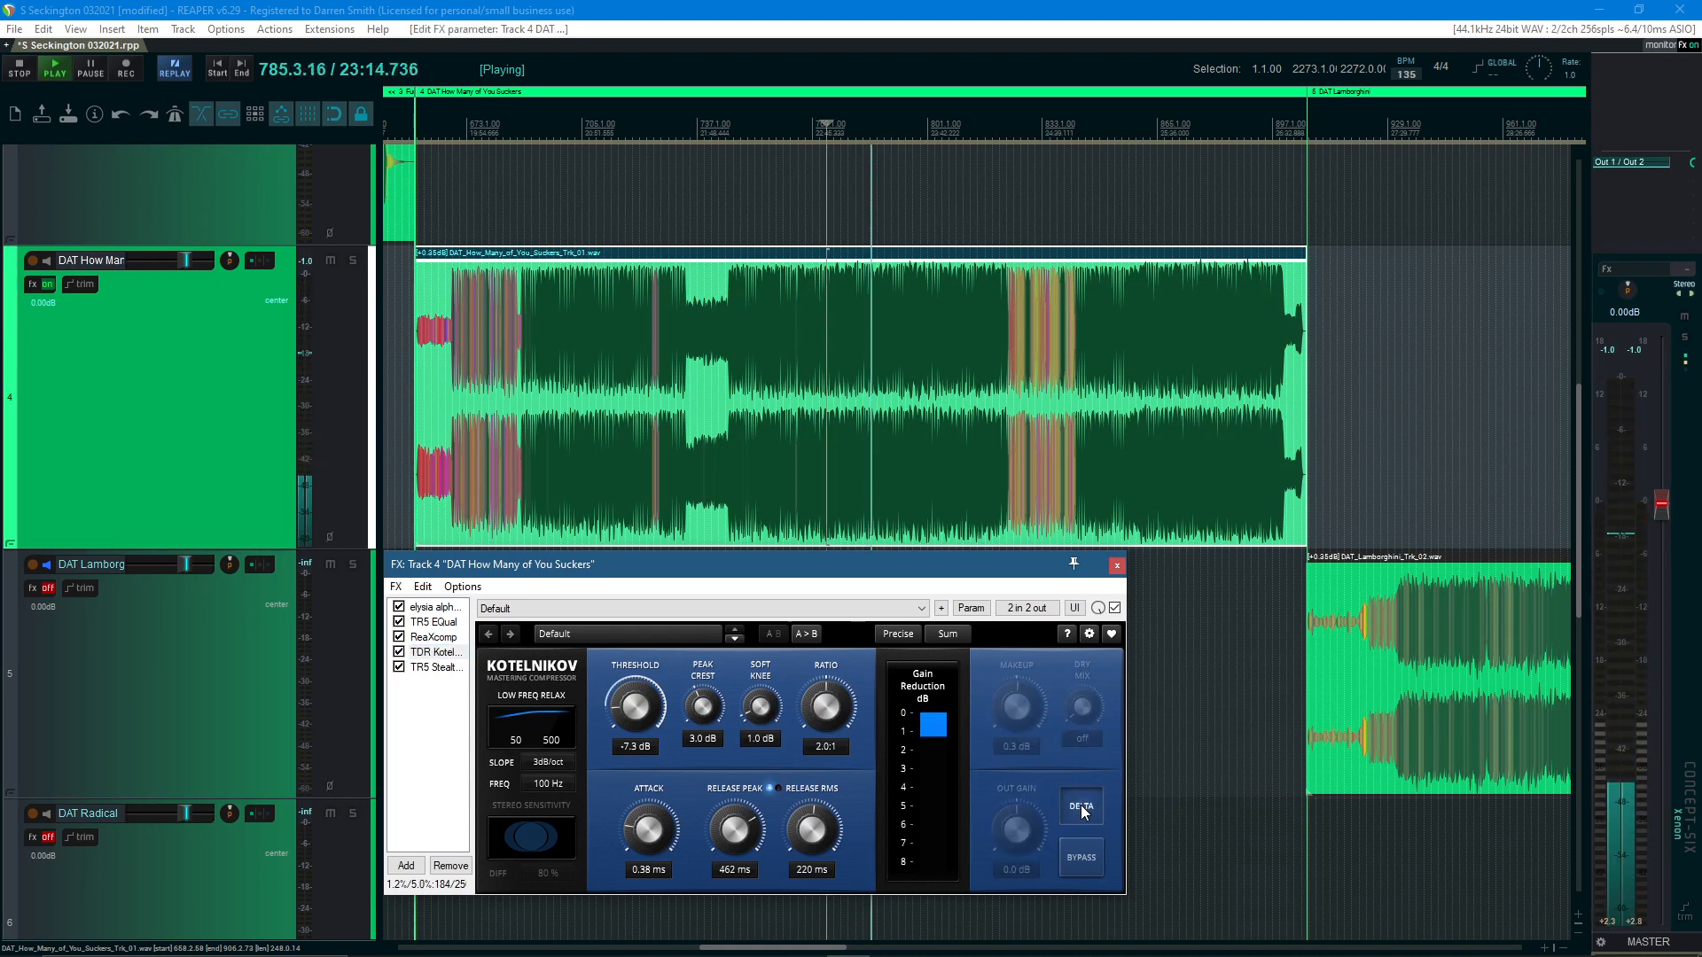
{"action": "left_click", "coordinate": [1081, 809]}
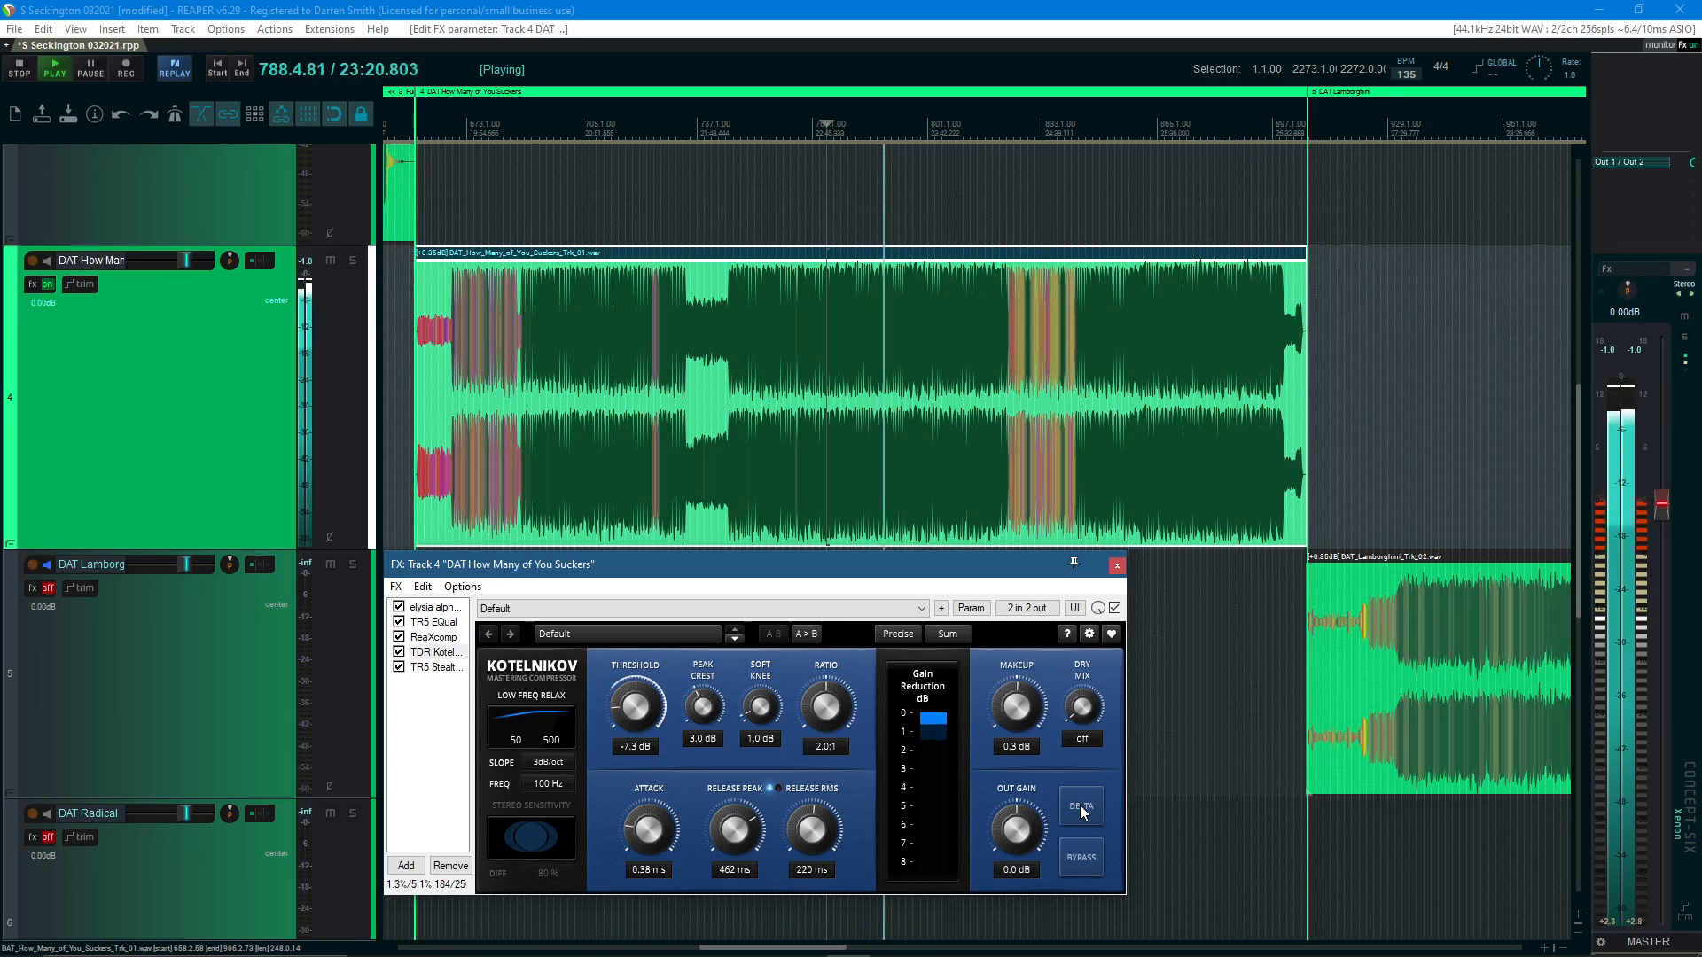
{"action": "left_click", "coordinate": [1081, 808]}
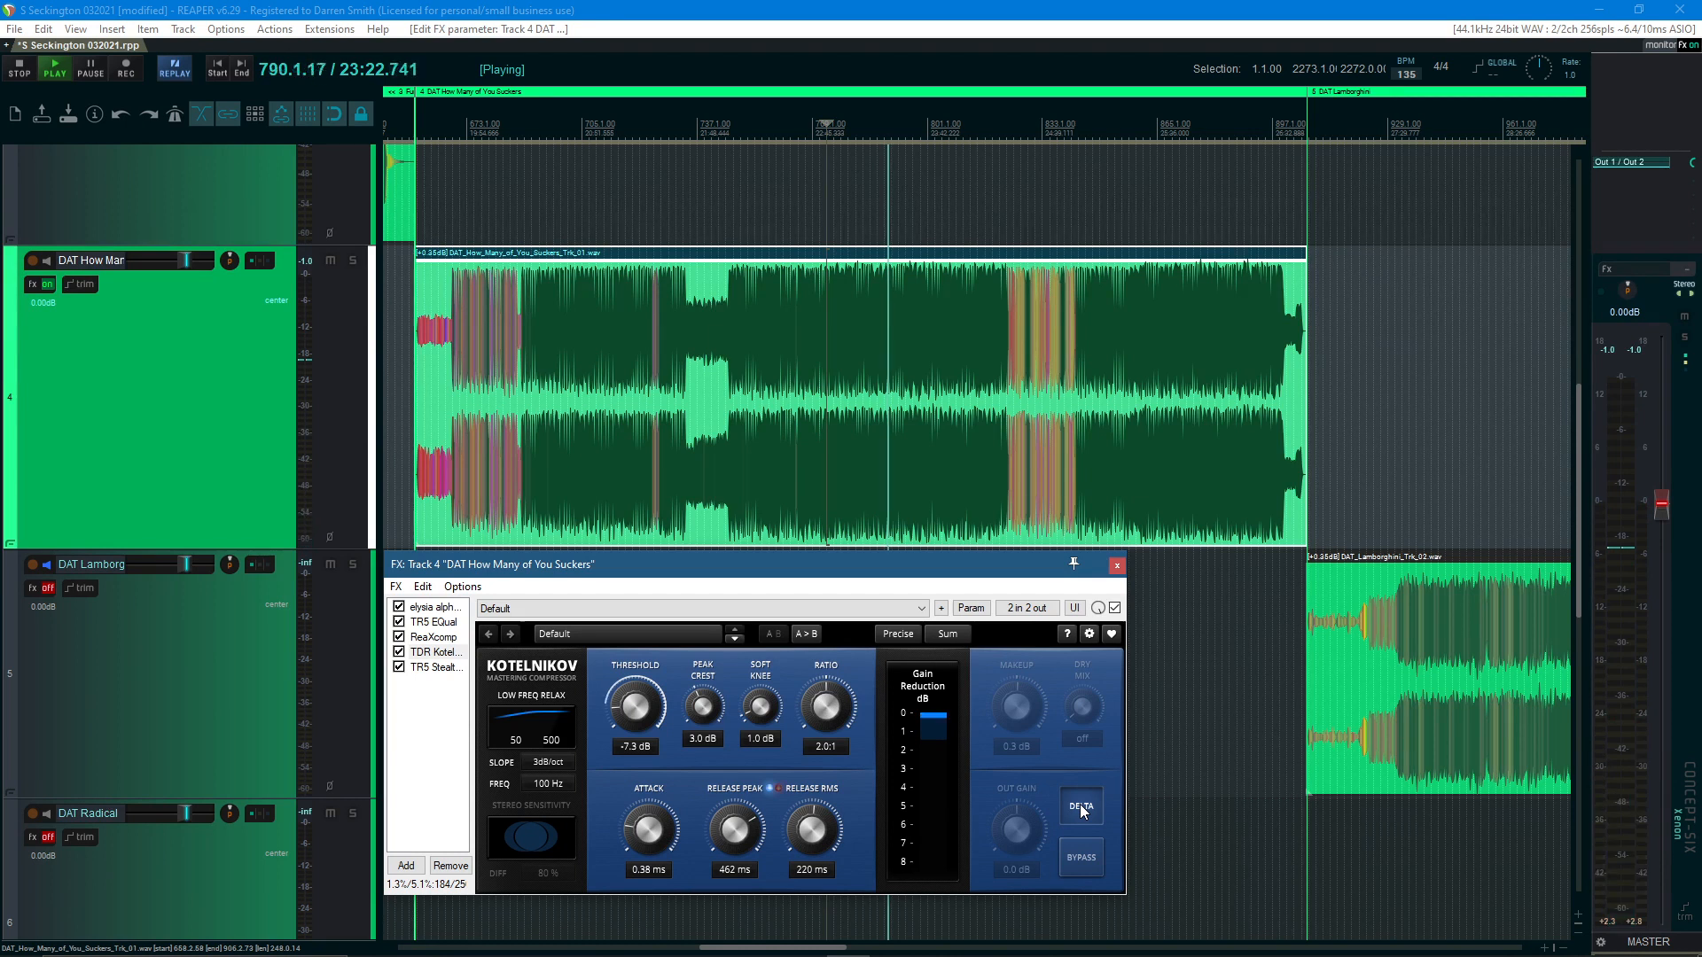
{"action": "left_click", "coordinate": [1081, 808]}
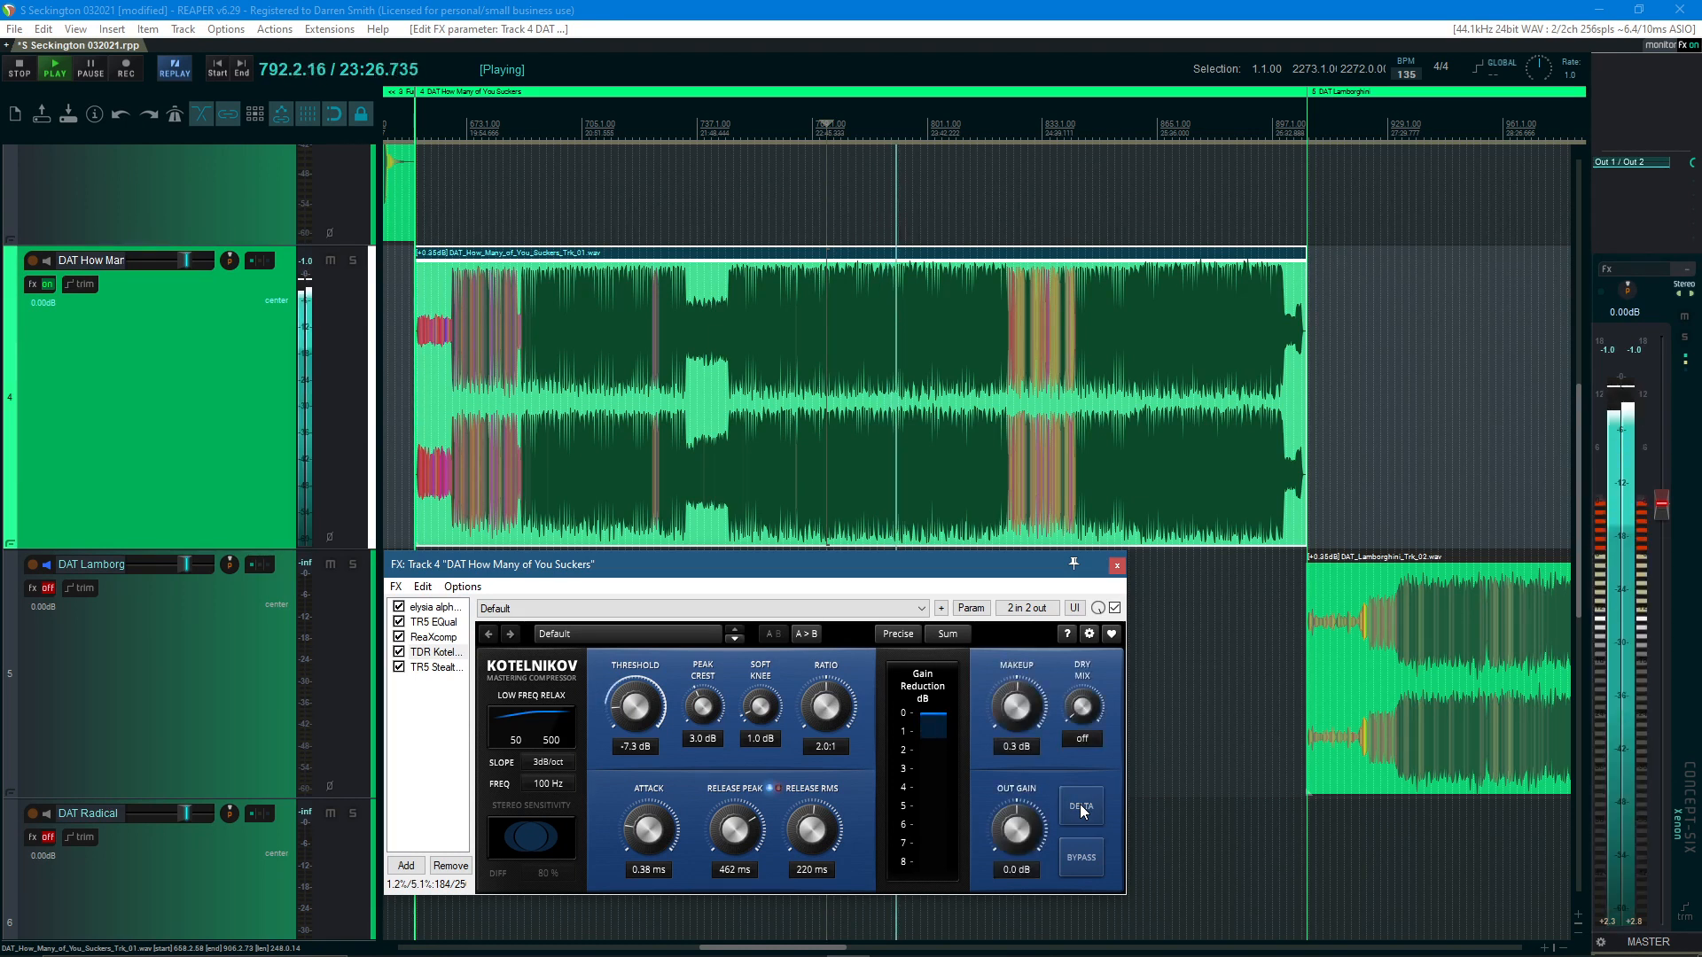
{"action": "key", "text": "space"}
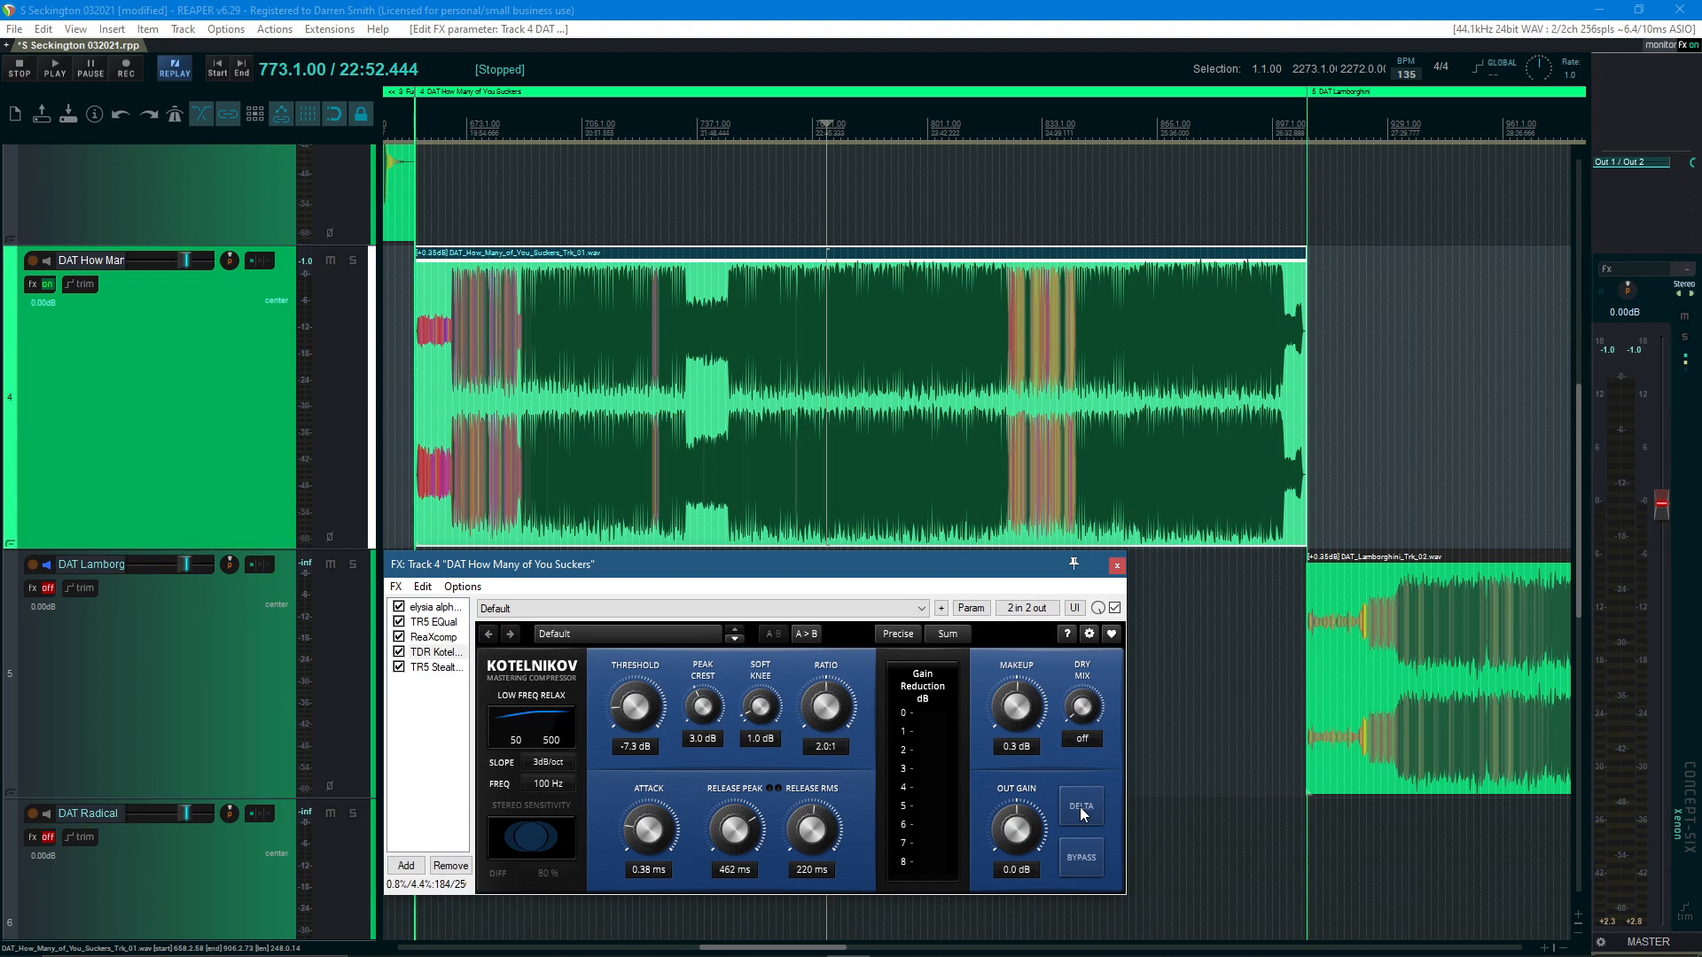
Replay track 4 from bar 773 and briefly audition the Kotelnikov's delta signal once more before stopping
{"action": "key", "text": "space"}
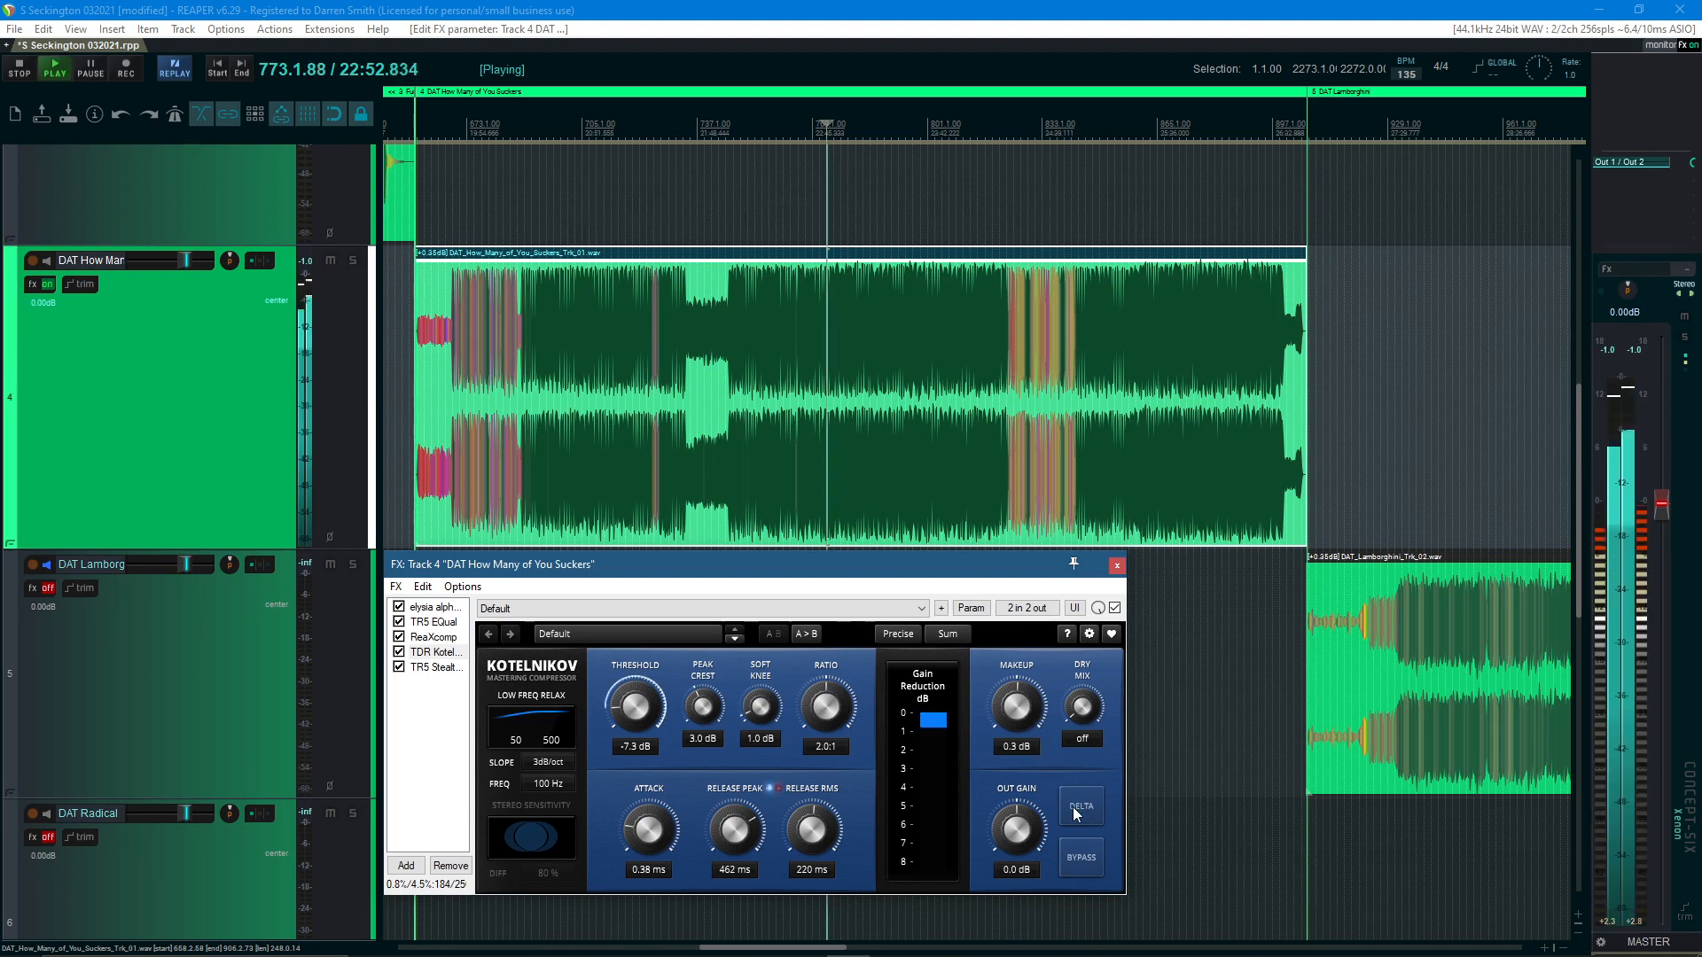
{"action": "left_click", "coordinate": [1077, 805]}
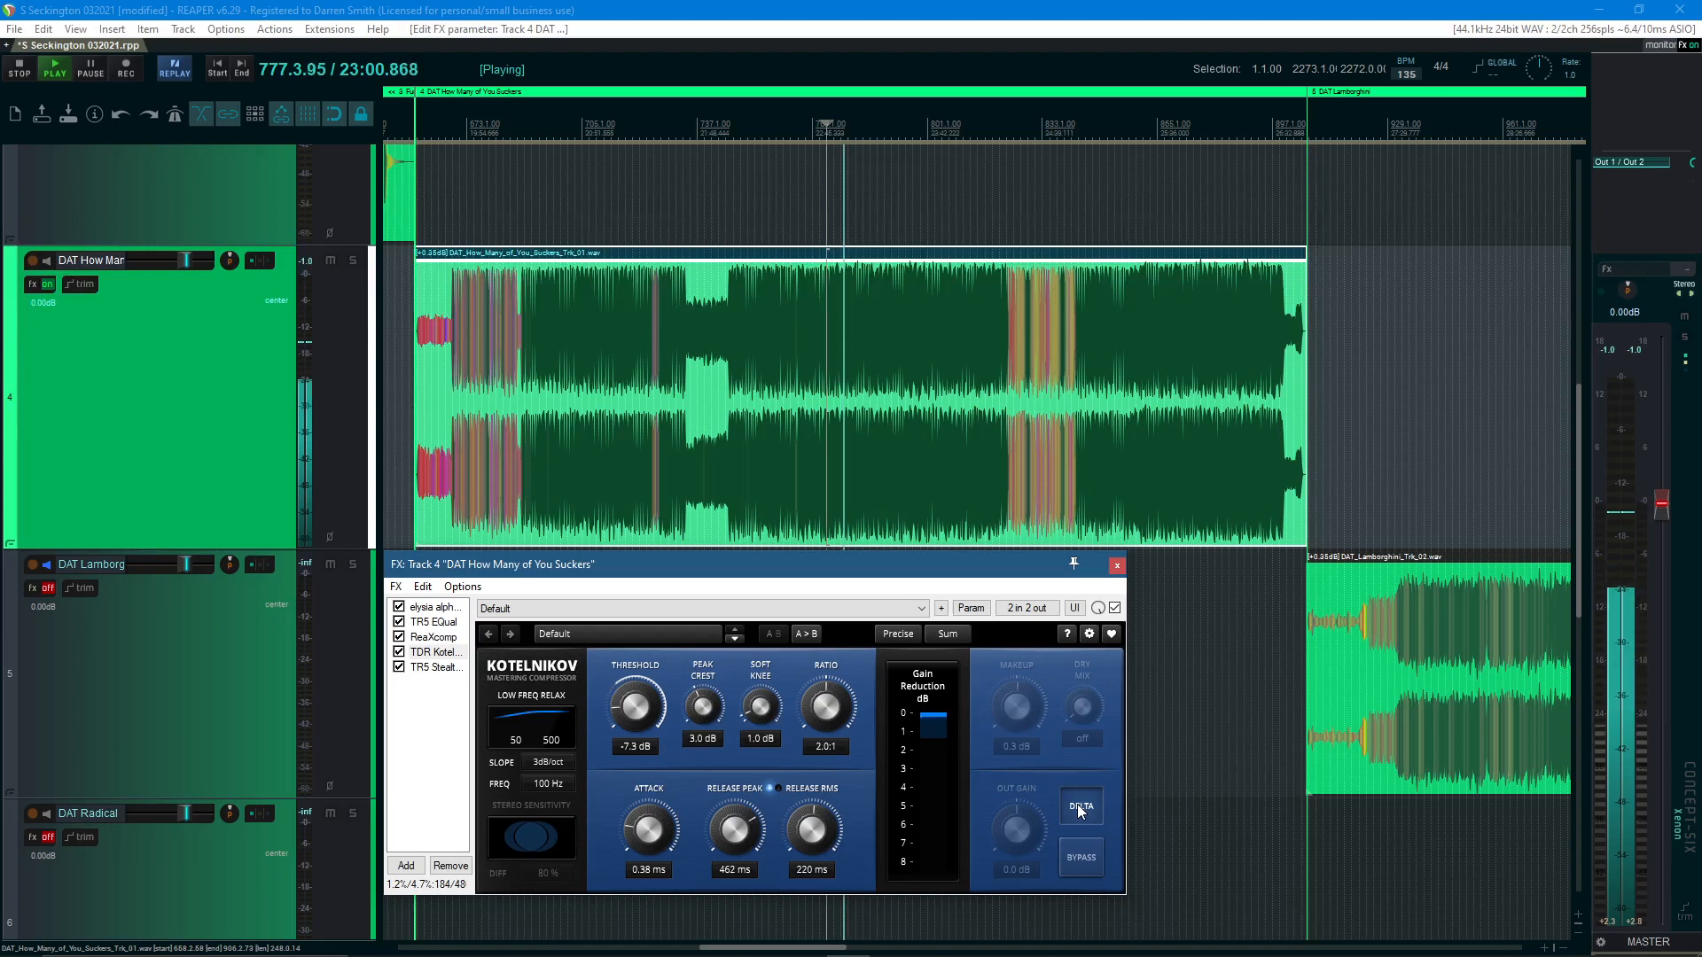
{"action": "left_click", "coordinate": [1077, 805]}
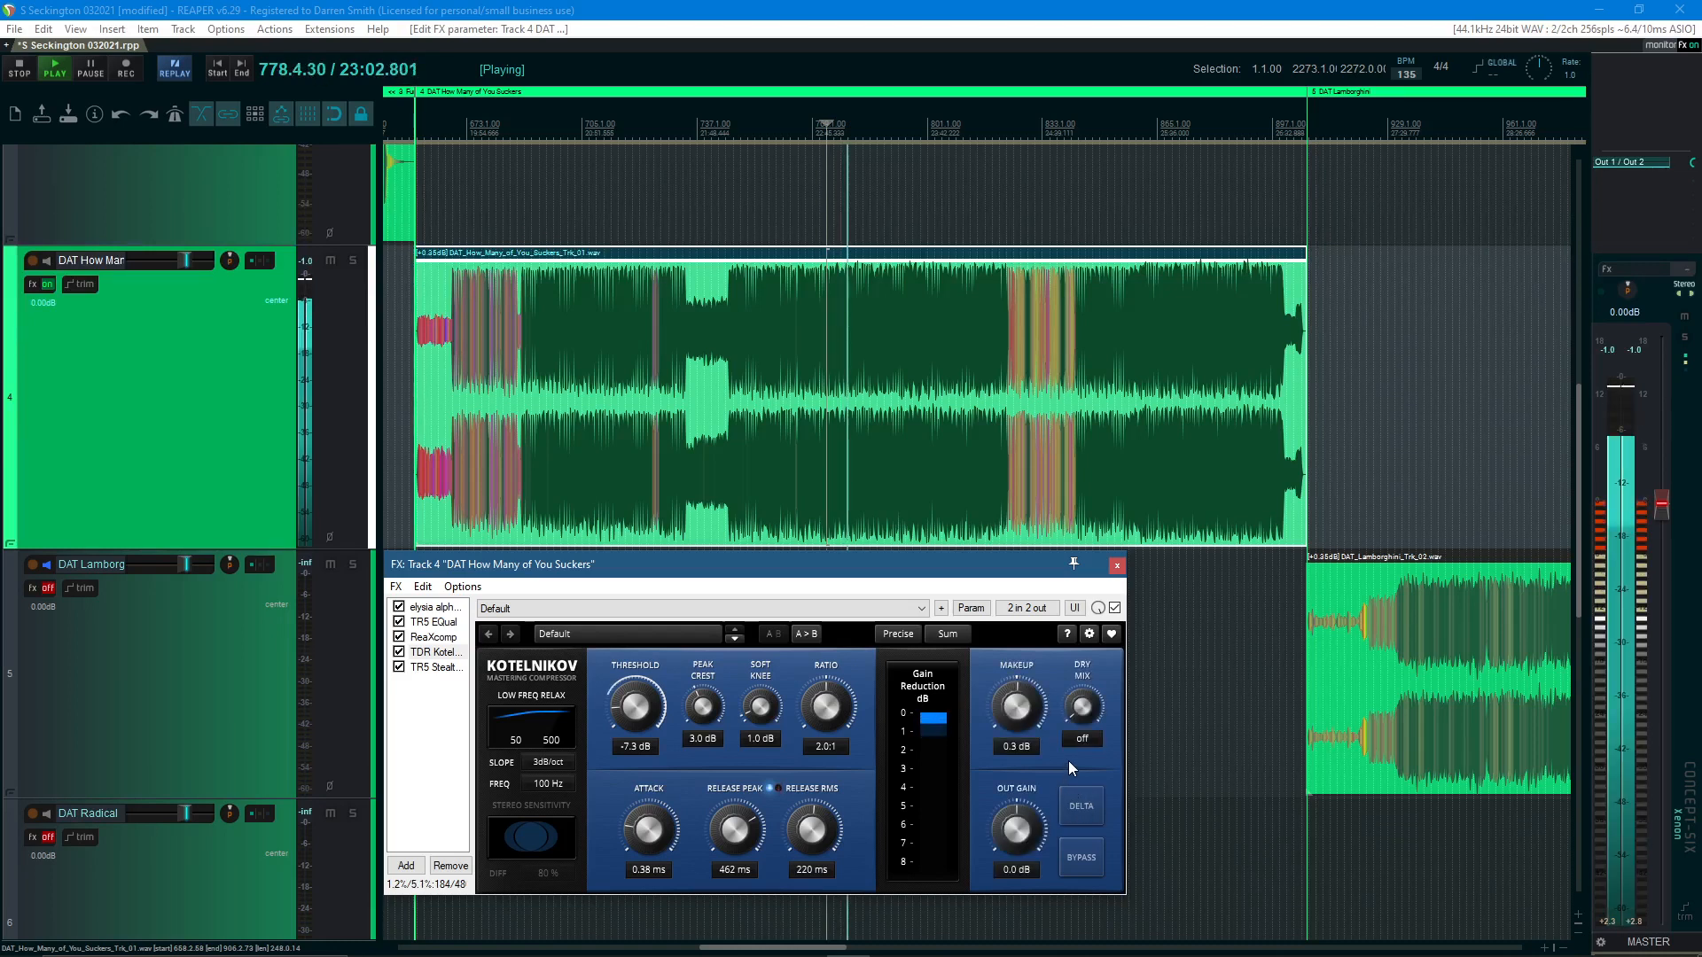
{"action": "key", "text": "space"}
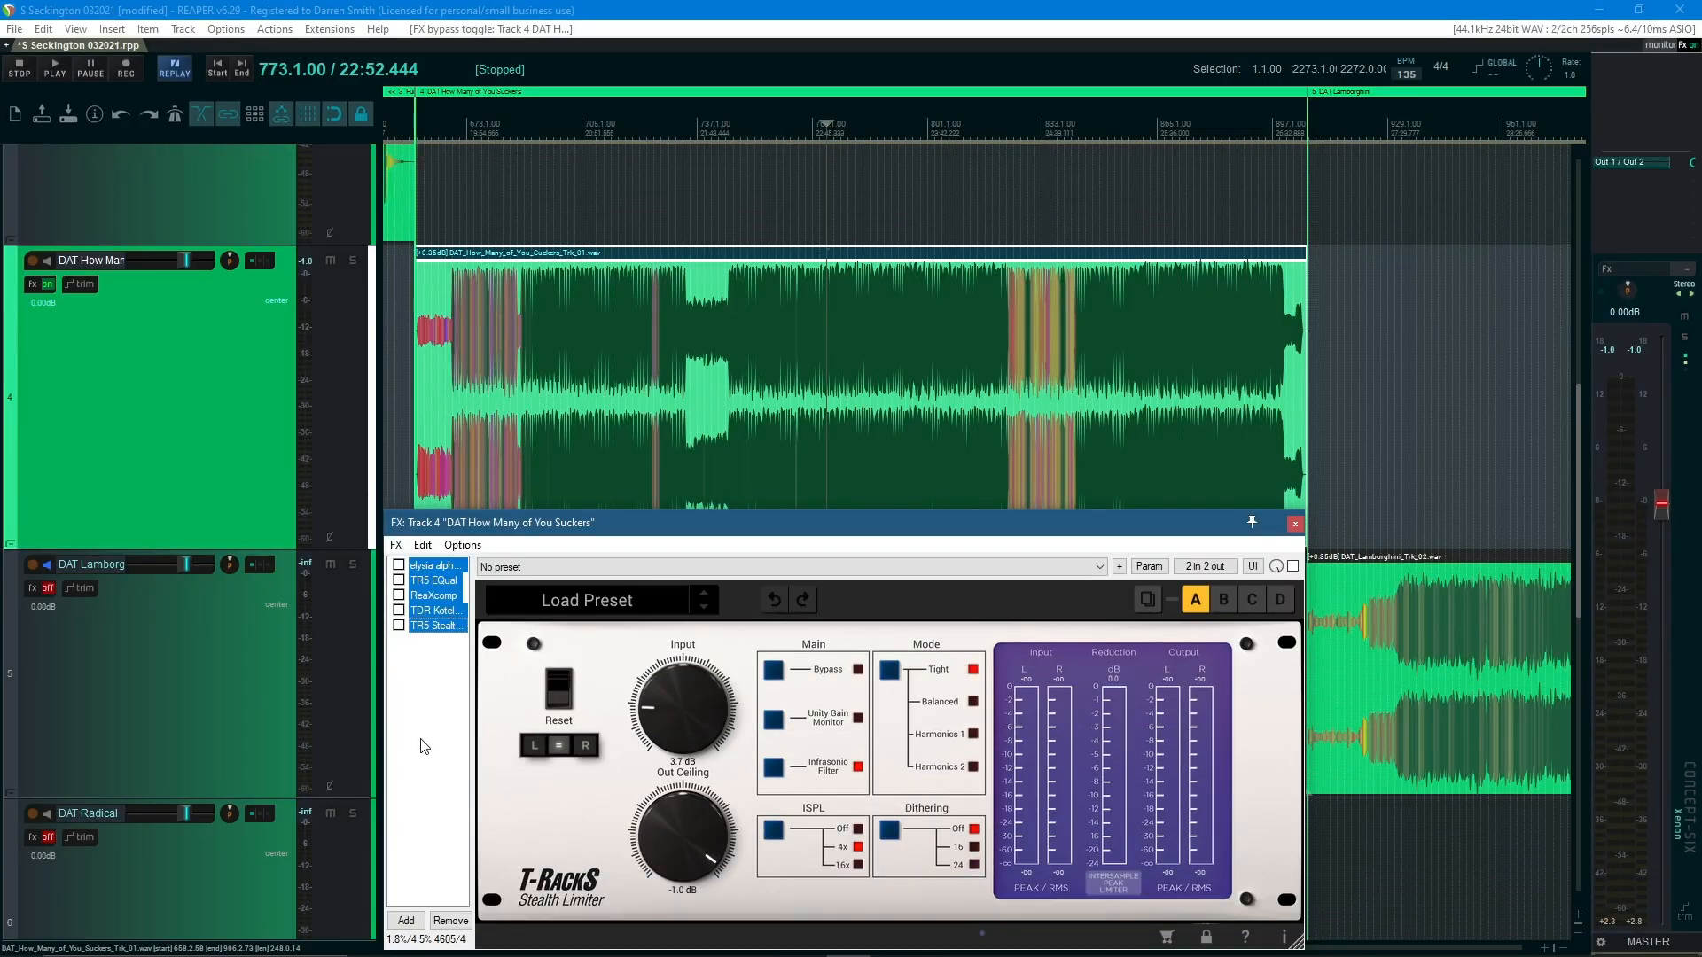
Play track 4 from bar 773 and compare all five selected plugins bypassed and active together, stopping with the whole chain enabled
{"action": "key", "text": "space"}
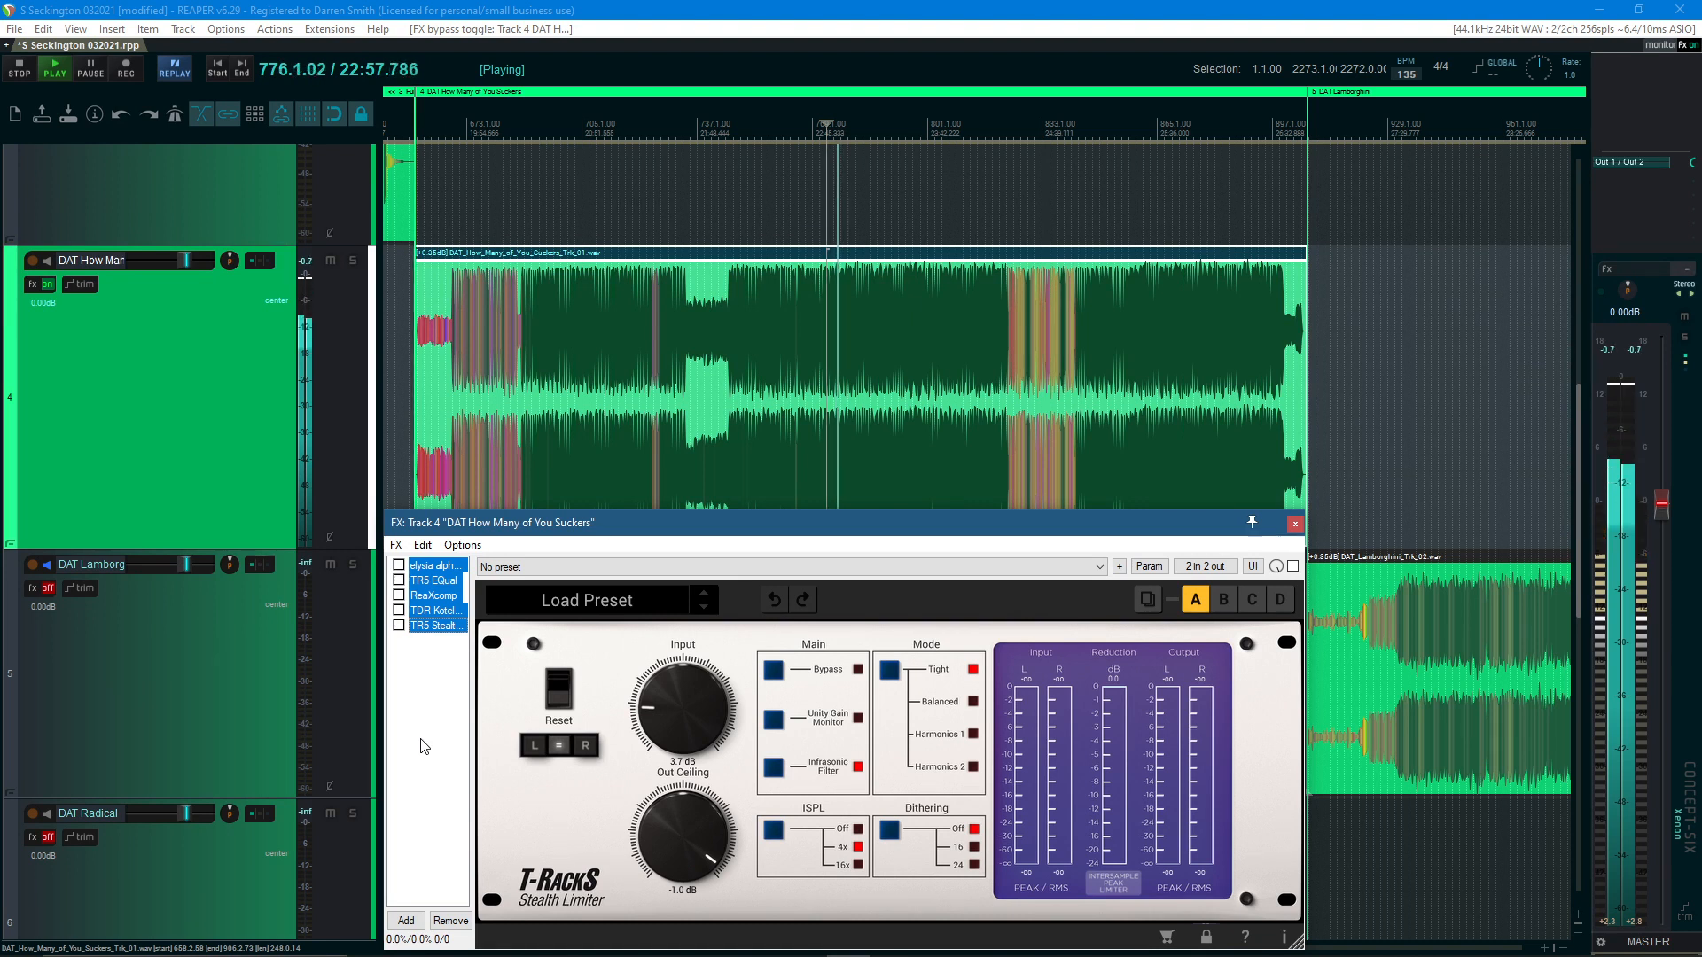
{"action": "key", "text": "ctrl+b"}
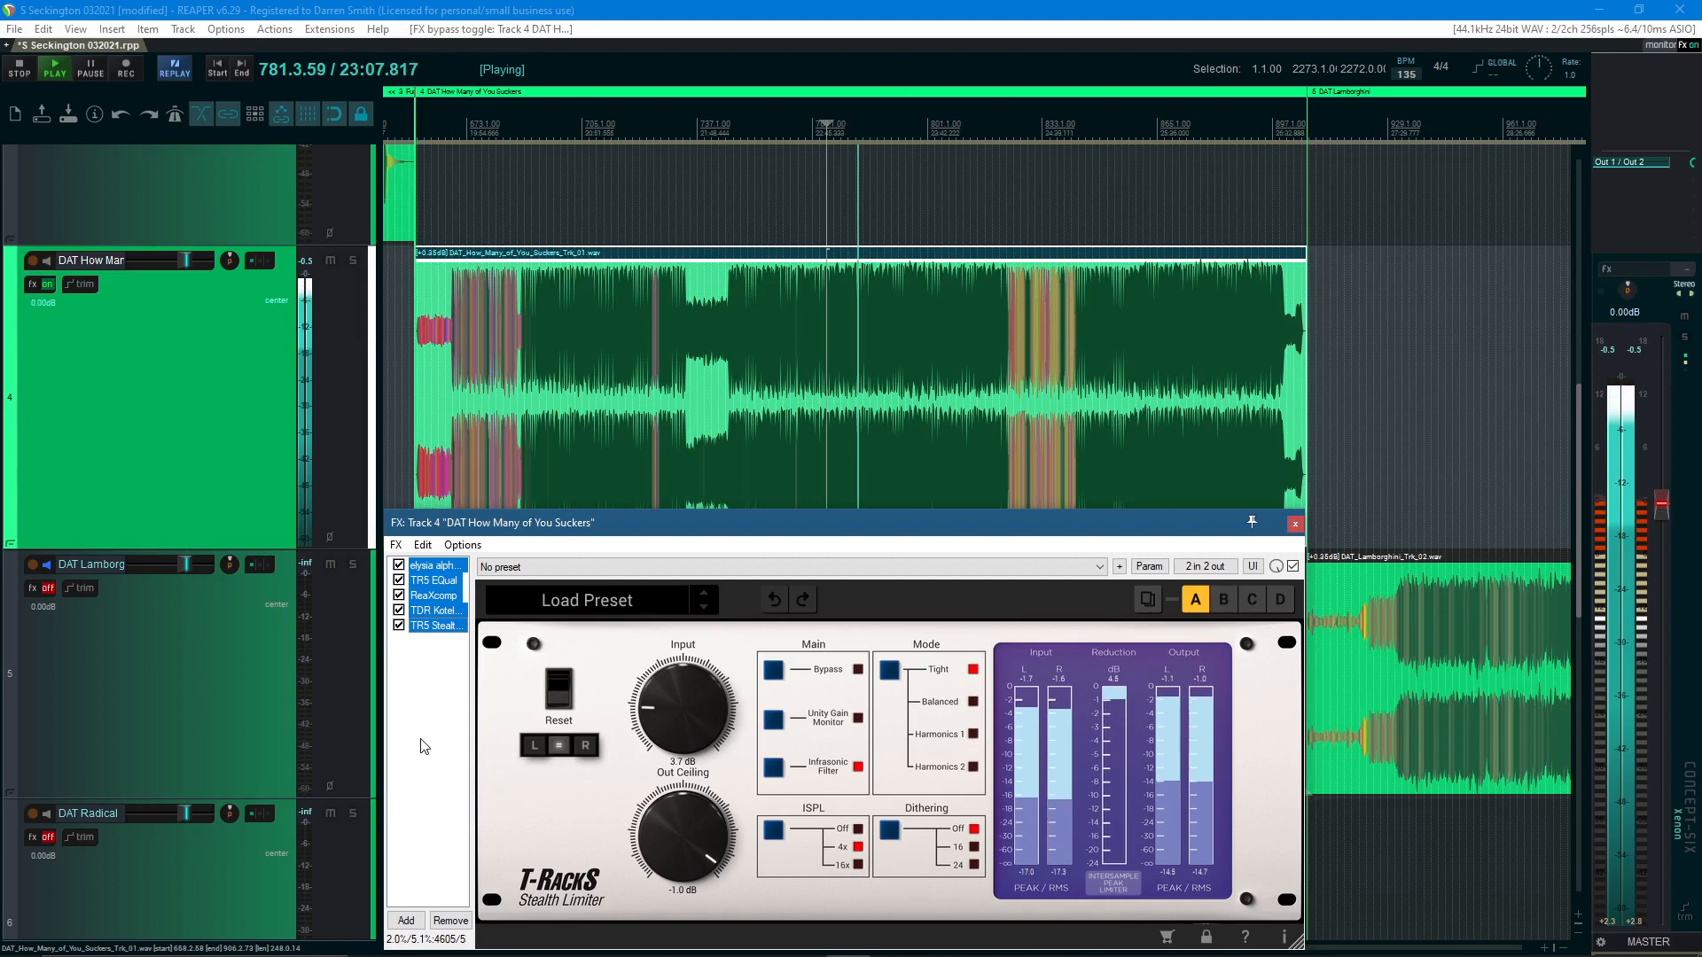
{"action": "key", "text": "ctrl+space"}
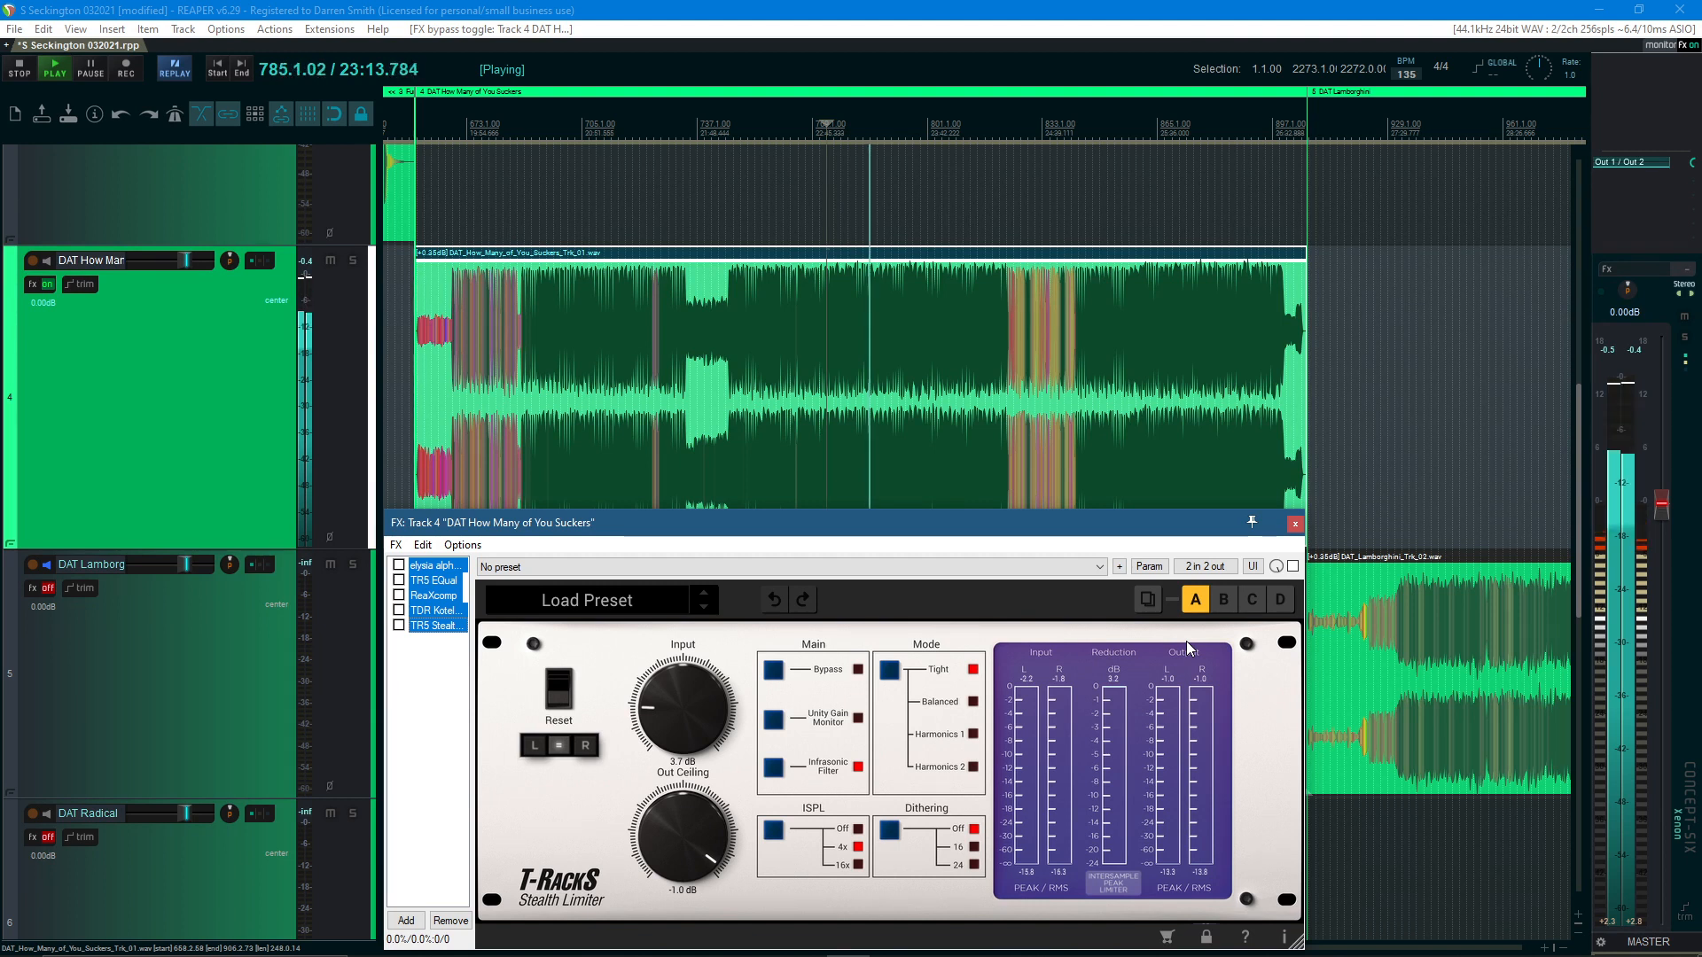
{"action": "key", "text": "ctrl+space"}
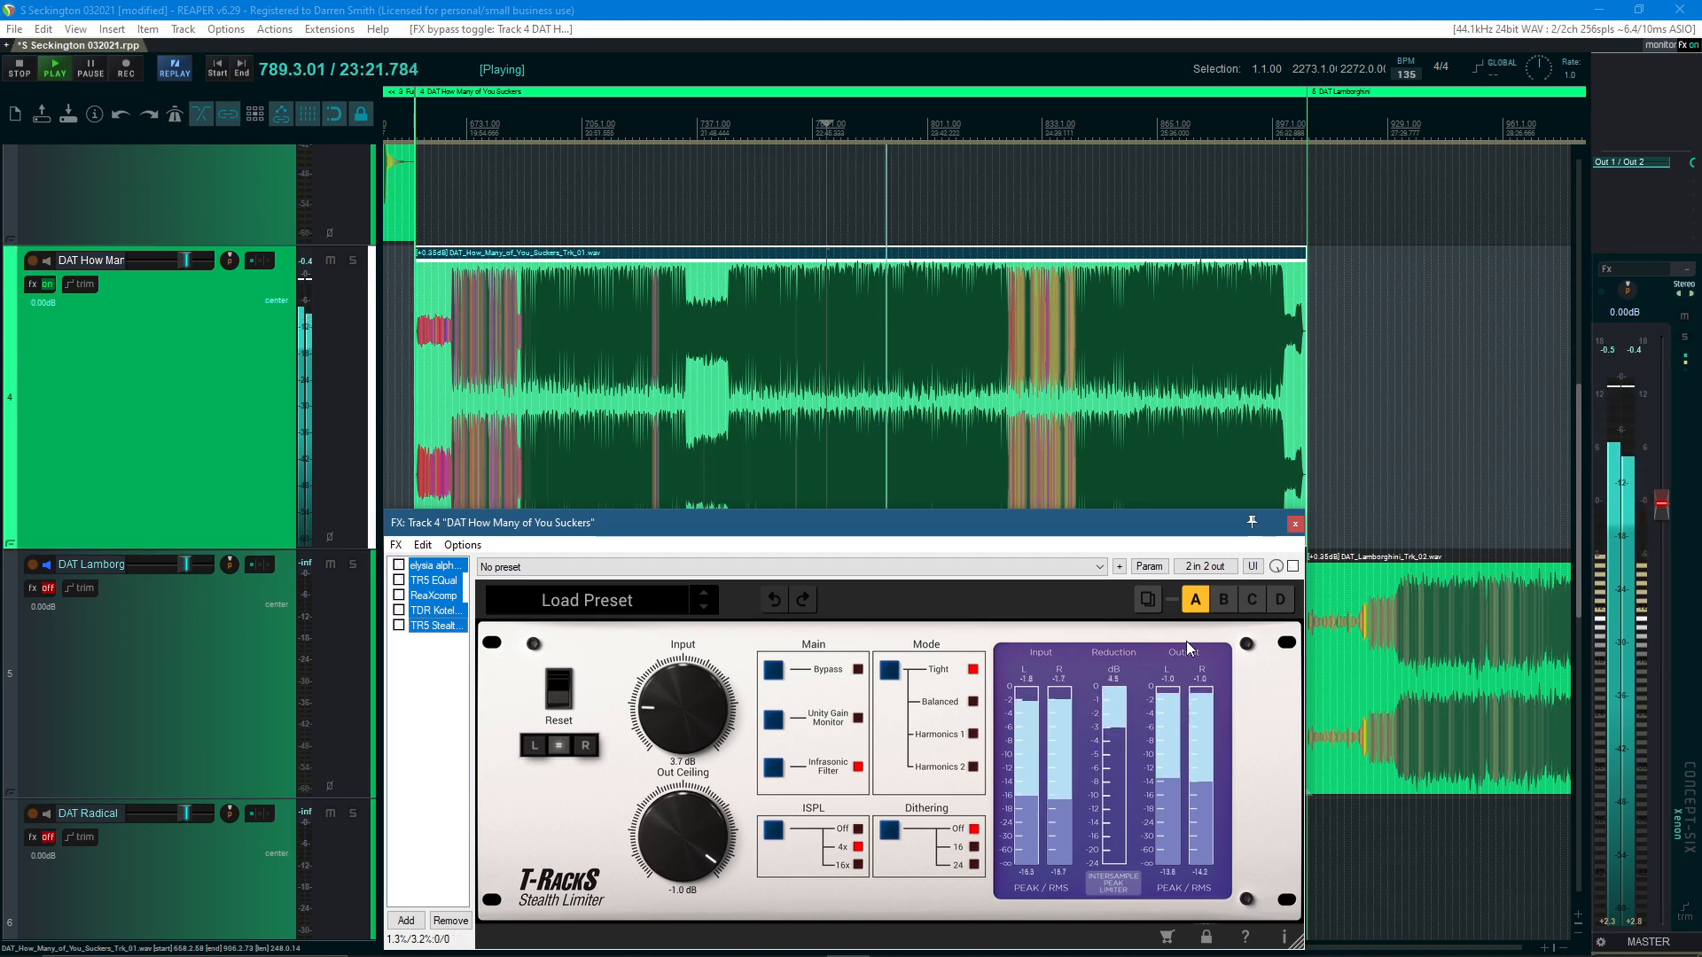
{"action": "key", "text": "ctrl+space"}
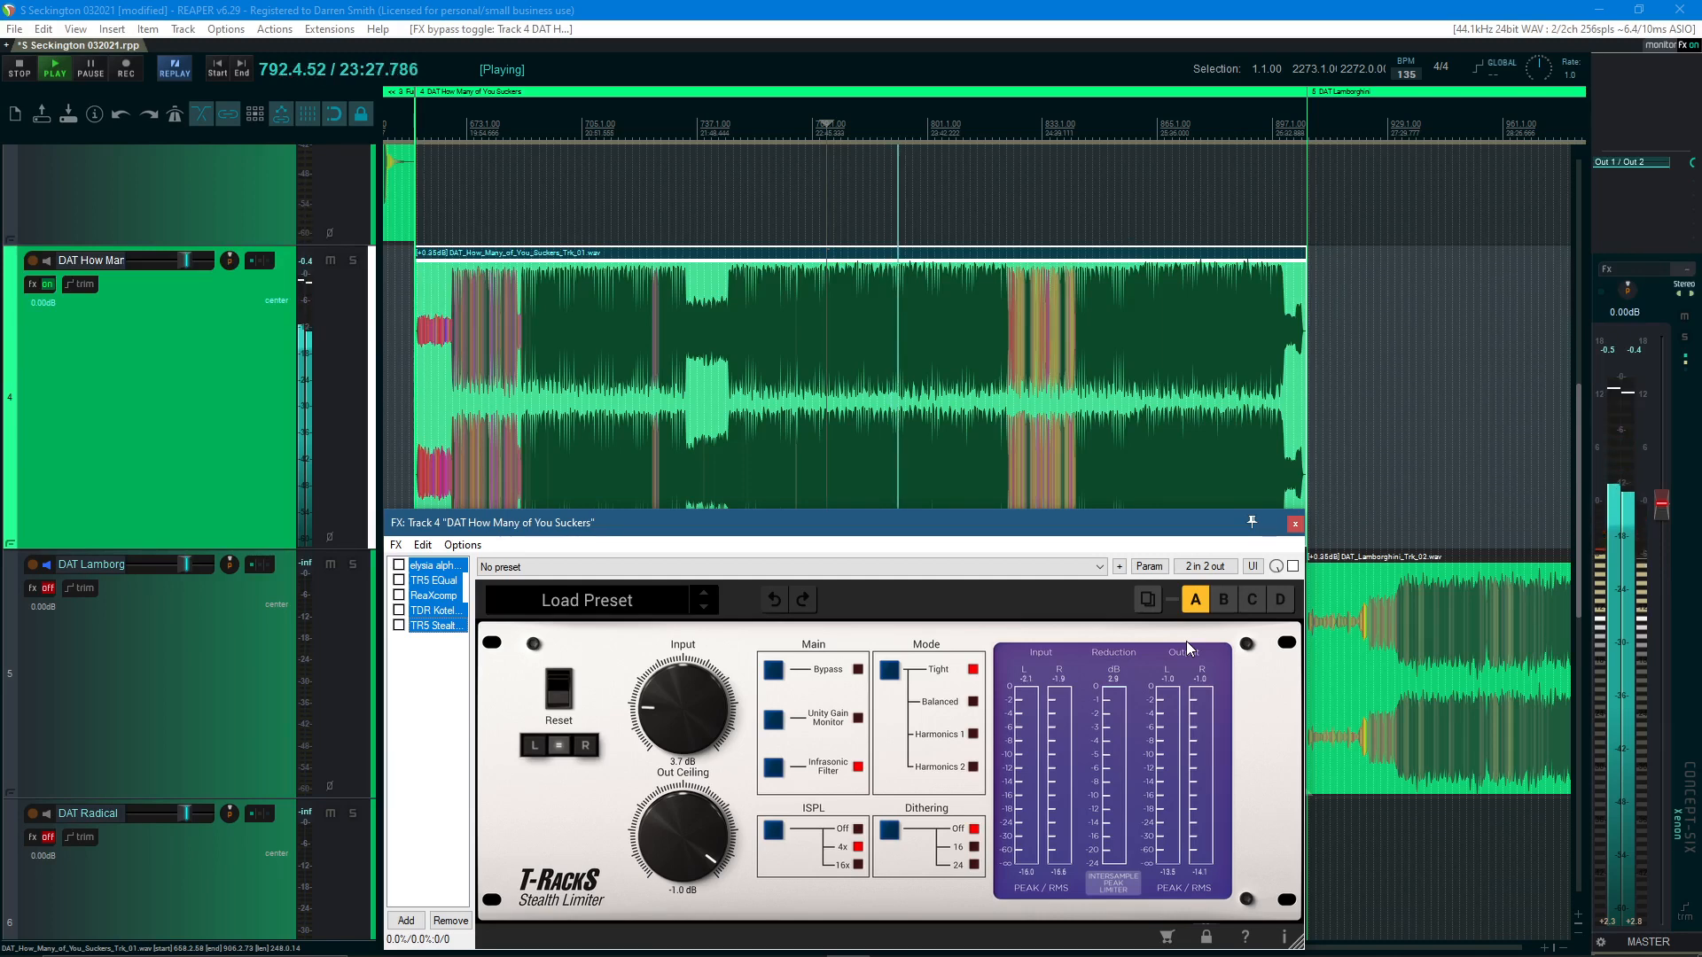
{"action": "key", "text": "b"}
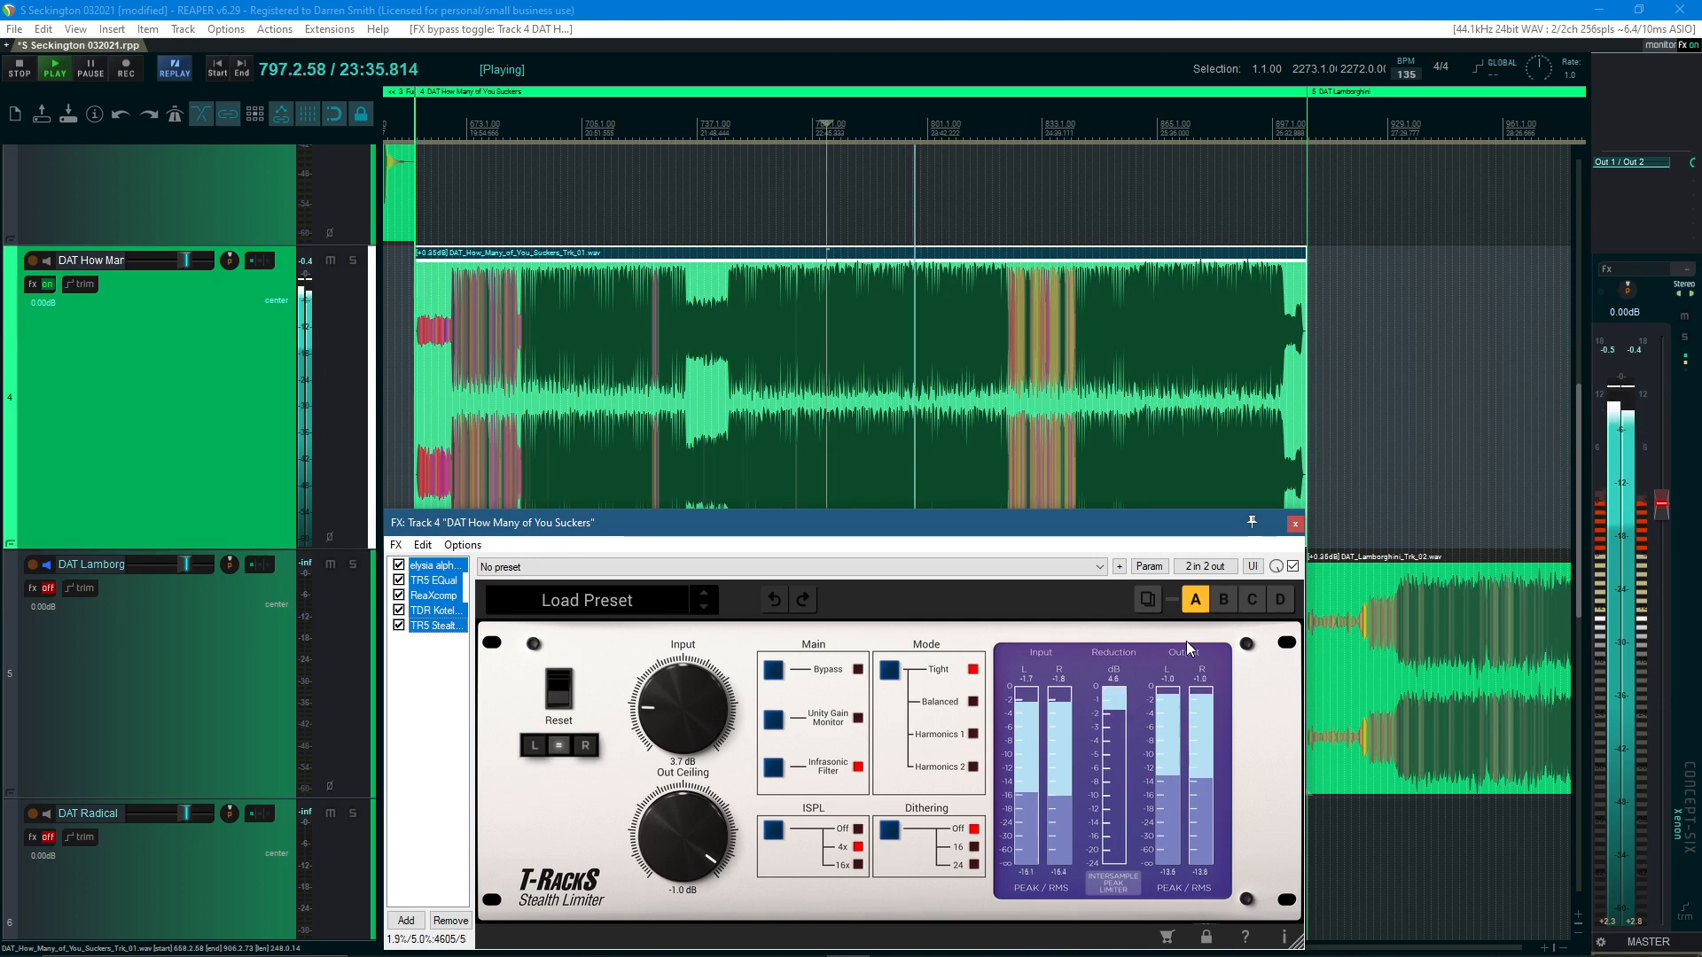
{"action": "key", "text": "space"}
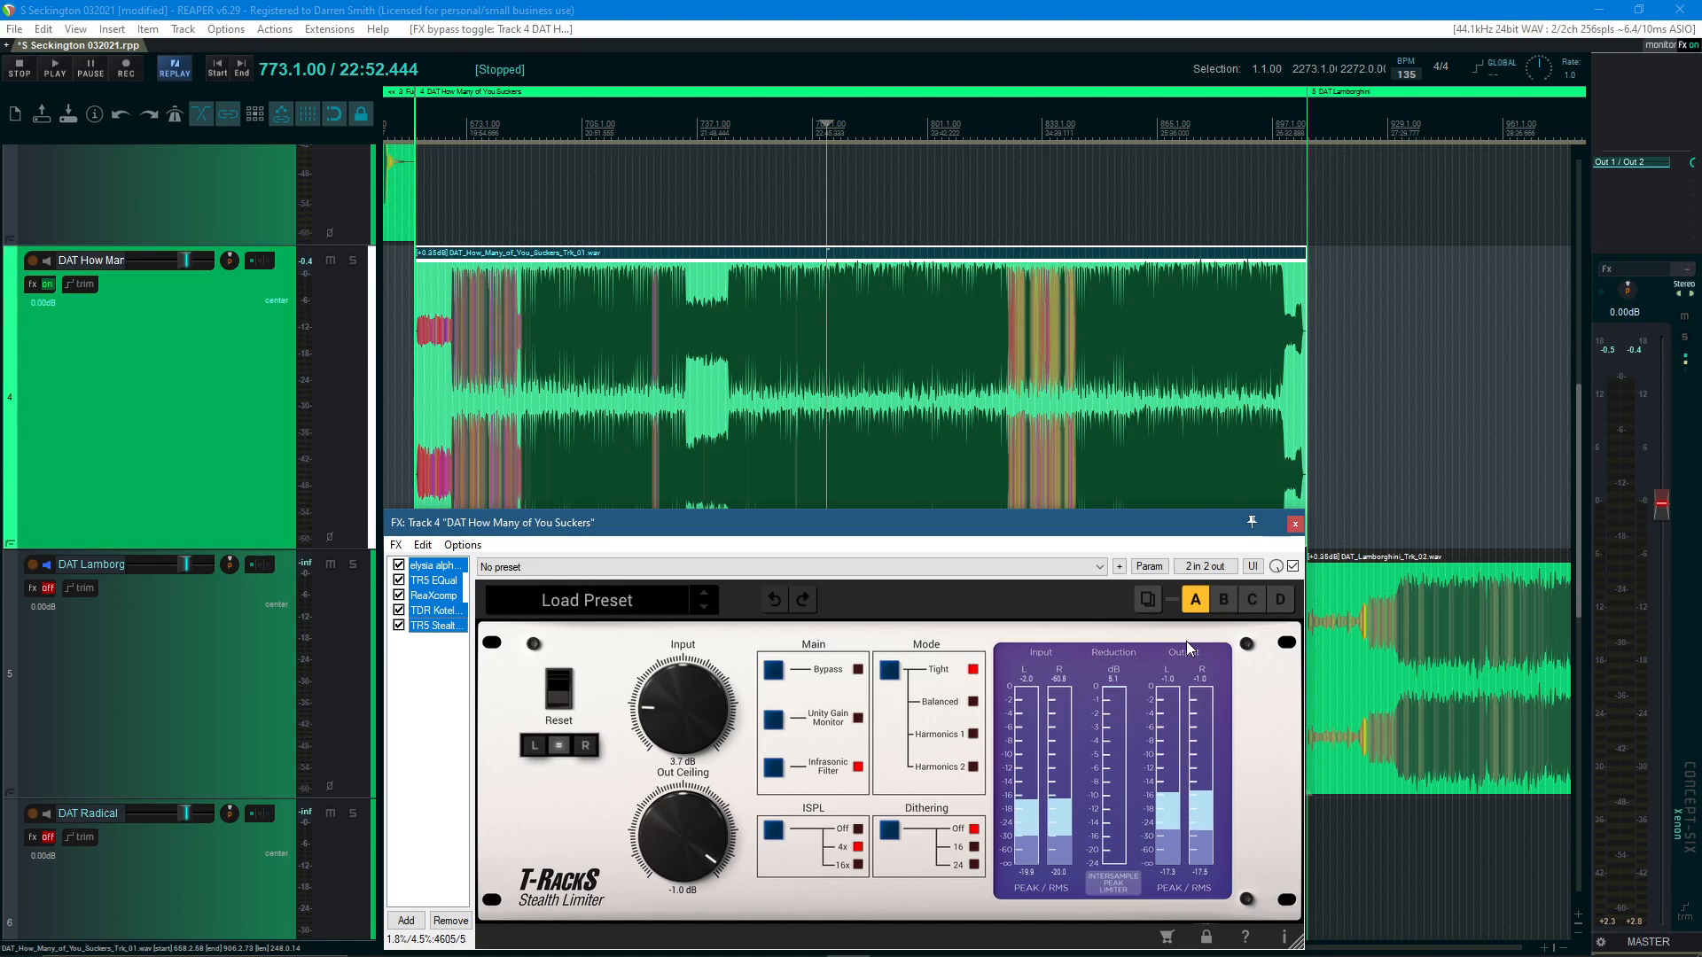